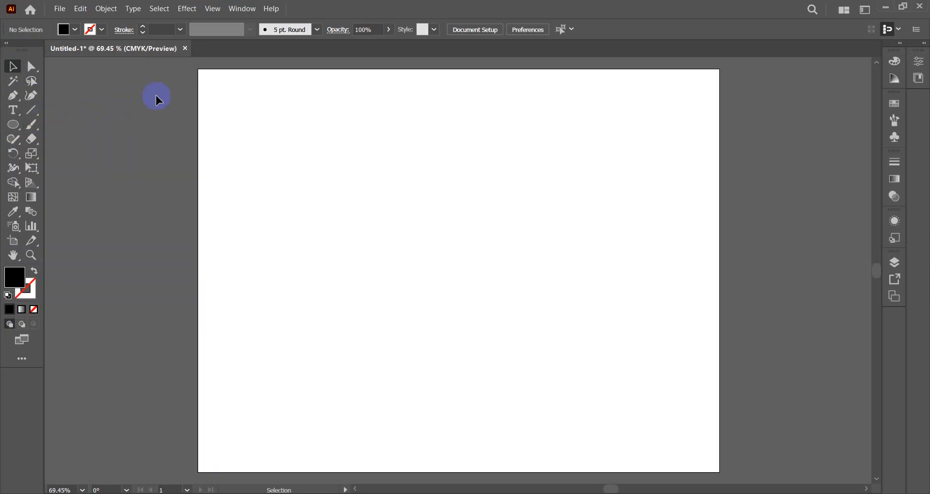
# Place a point text object with the Type tool in the upper middle of the artboard
pyautogui.click(13, 111)
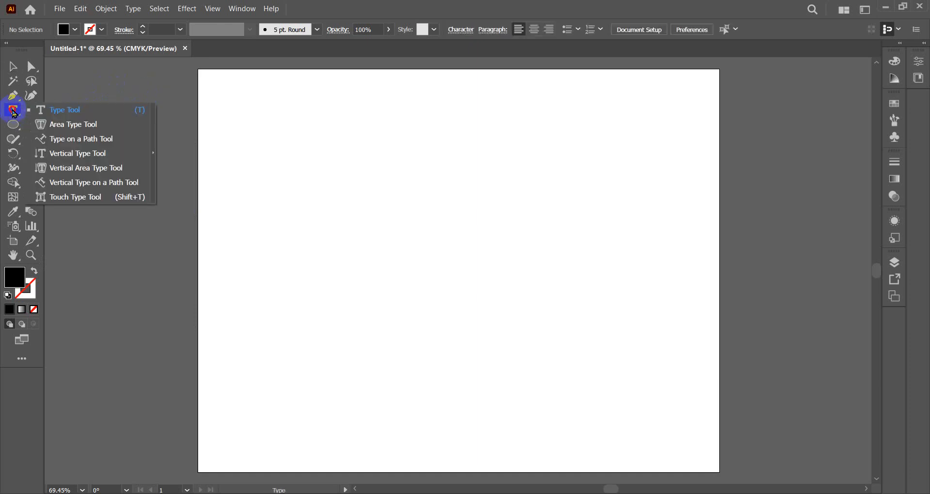
pyautogui.click(82, 122)
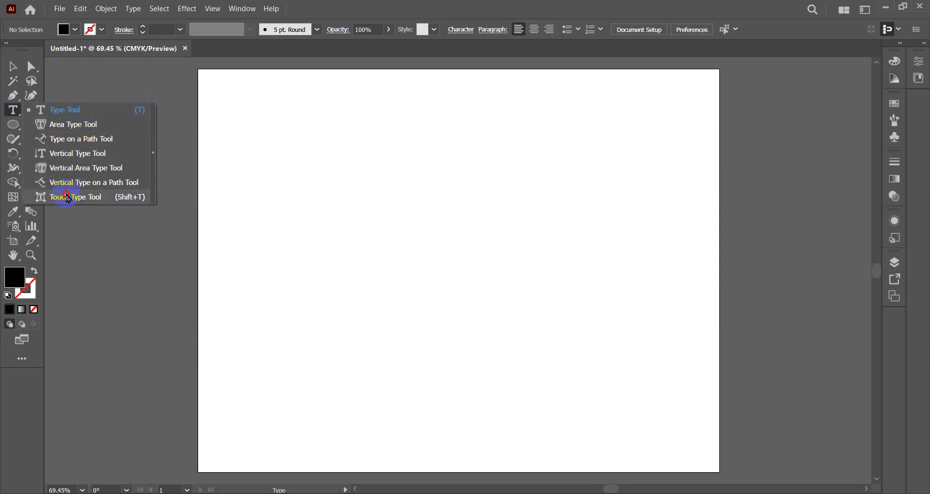
pyautogui.click(57, 111)
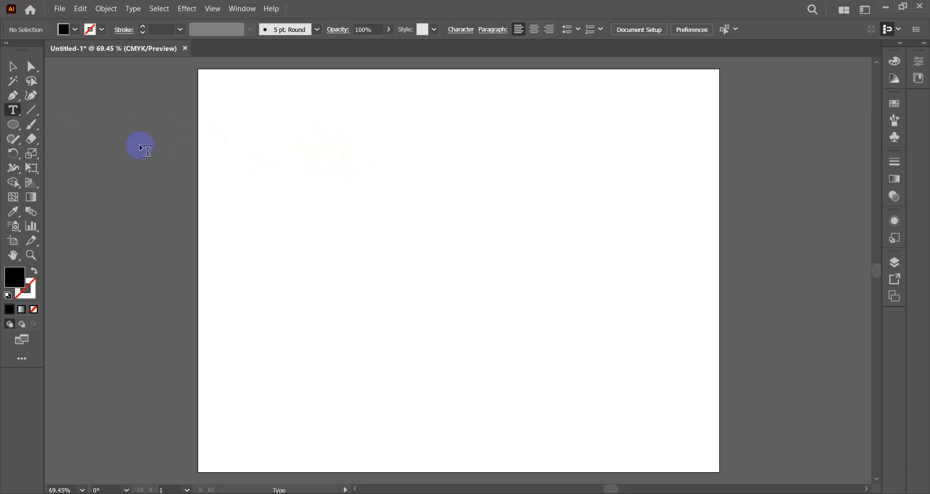
pyautogui.click(351, 161)
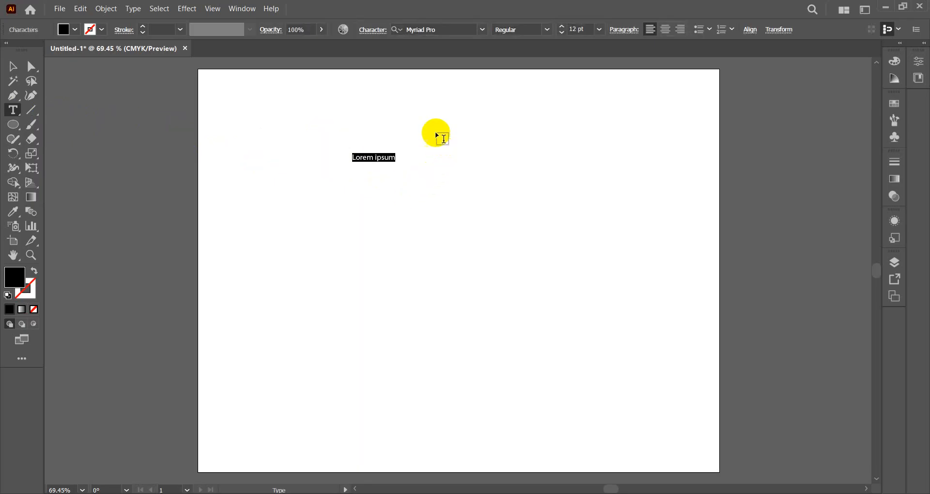
pyautogui.hotkey('alt', 'shift')
pyautogui.scroll(3, 443, 125)
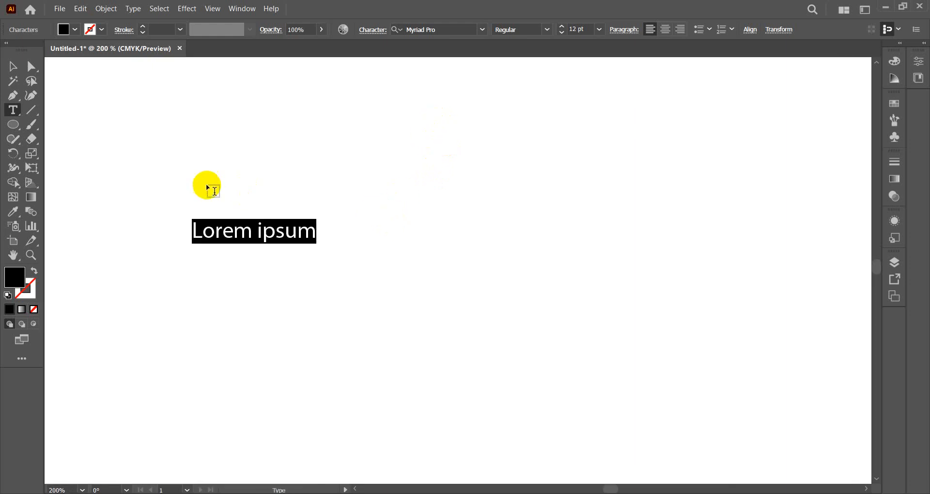
pyautogui.moveTo(220, 234); pyautogui.dragTo(281, 233)
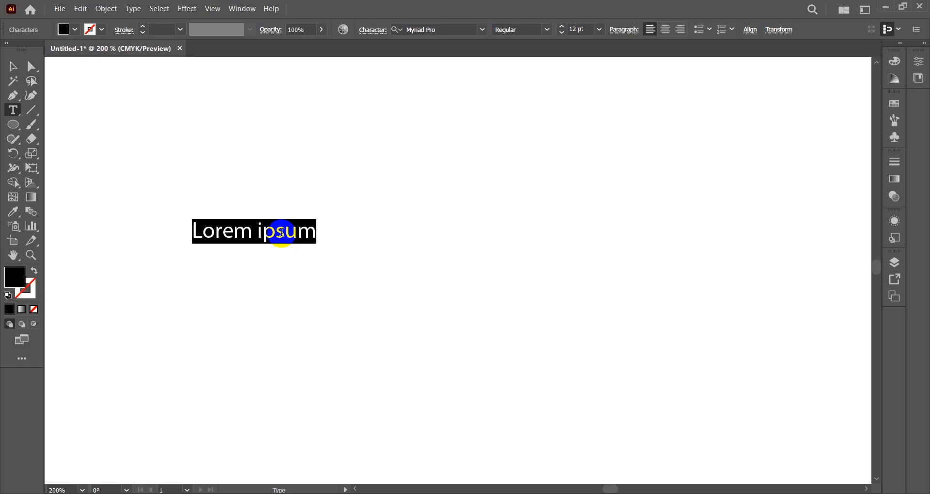
pyautogui.click(245, 247)
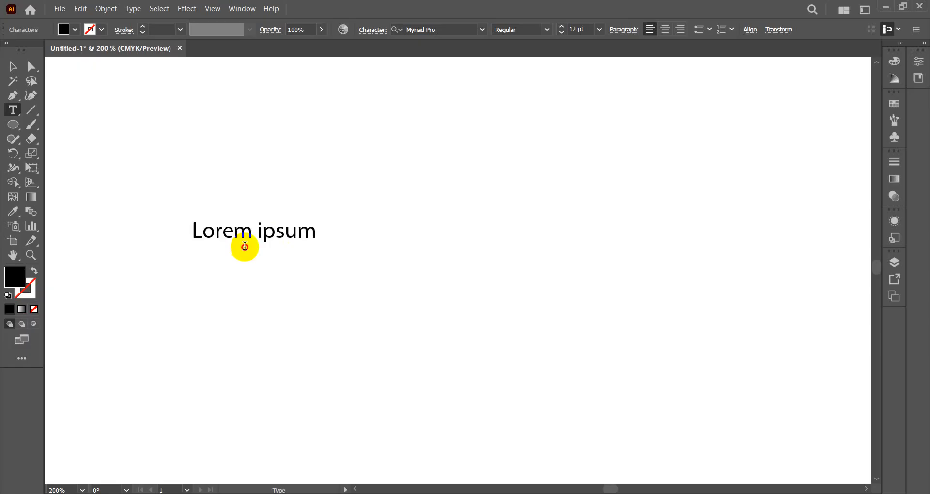
# Clear the placeholder text, enter the trial text "kdsfhjksl" in its place and erase it
pyautogui.moveTo(314, 228); pyautogui.dragTo(176, 237)
pyautogui.press('BackSpace')
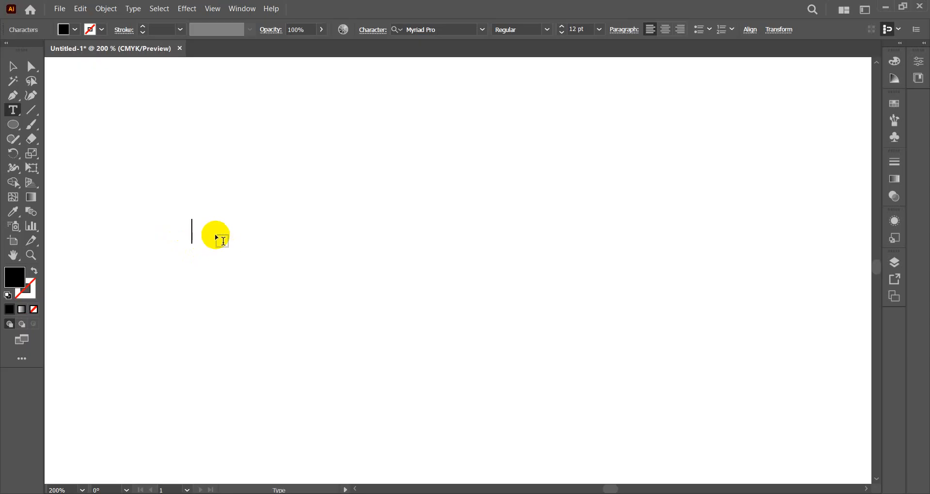
pyautogui.write('kdsfhjksl')
pyautogui.press('BackSpace')
pyautogui.press('BackSpace')
pyautogui.press('BackSpace')
pyautogui.press('BackSpace')
pyautogui.press('BackSpace')
pyautogui.press('BackSpace')
pyautogui.press('BackSpace')
pyautogui.press('BackSpace')
pyautogui.press('BackSpace')
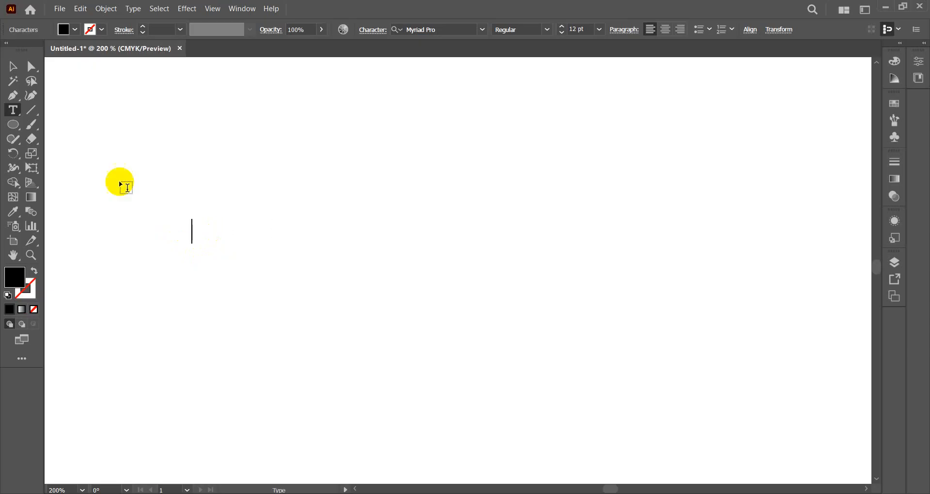
# Select the empty text object and delete it
pyautogui.click(13, 66)
pyautogui.moveTo(165, 195); pyautogui.dragTo(220, 257)
pyautogui.press('Delete')
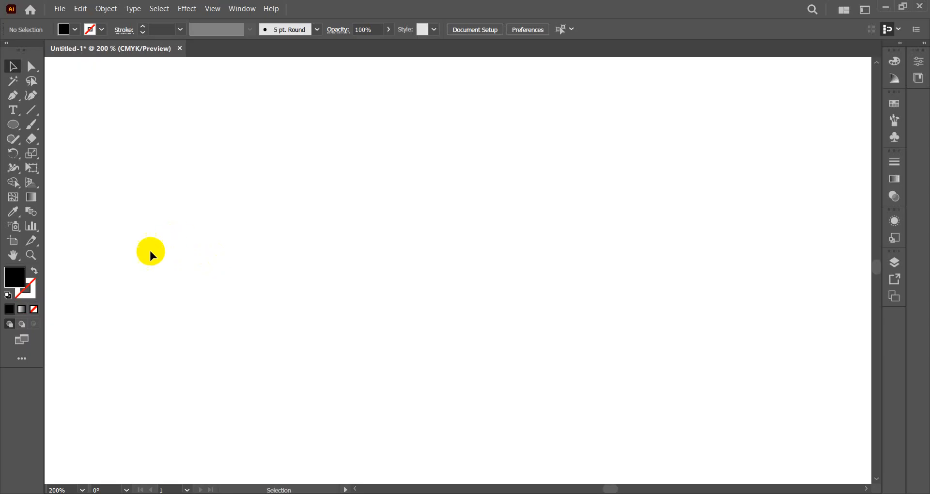
# Create a point text object reading "Adobe Illustrator" and move it a short distance to the left
pyautogui.click(13, 111)
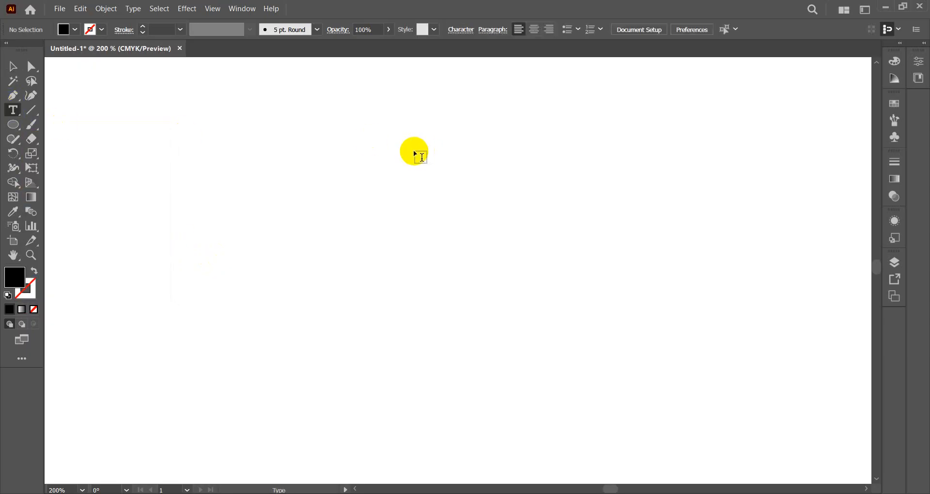
pyautogui.click(379, 195)
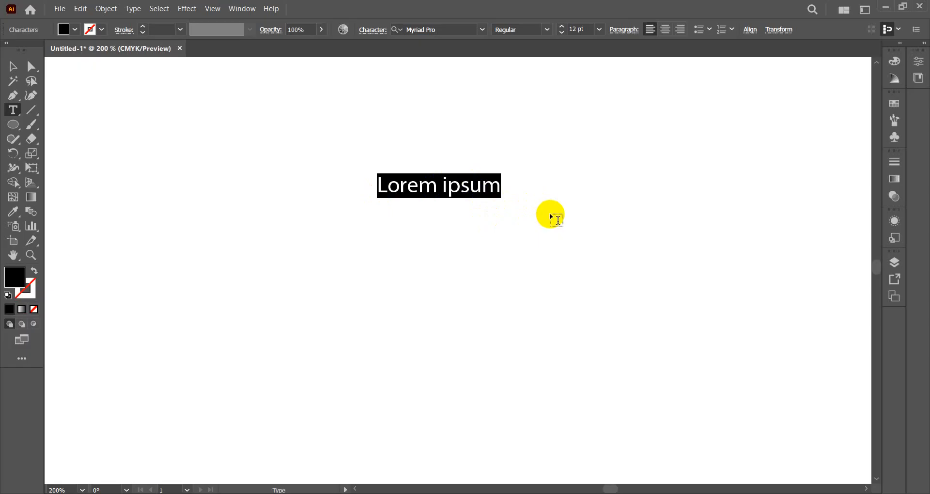
pyautogui.write('Adibe')
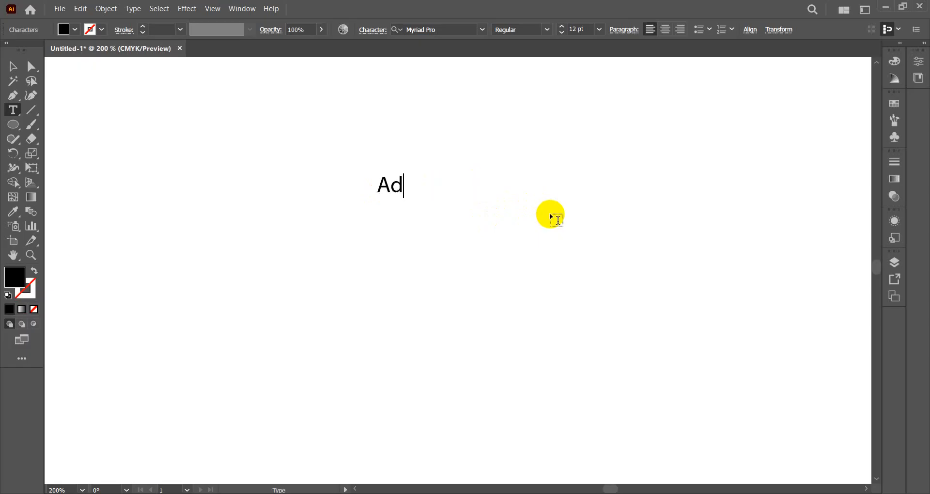
pyautogui.press('BackSpace')
pyautogui.press('BackSpace')
pyautogui.press('BackSpace')
pyautogui.write('ode Illu')
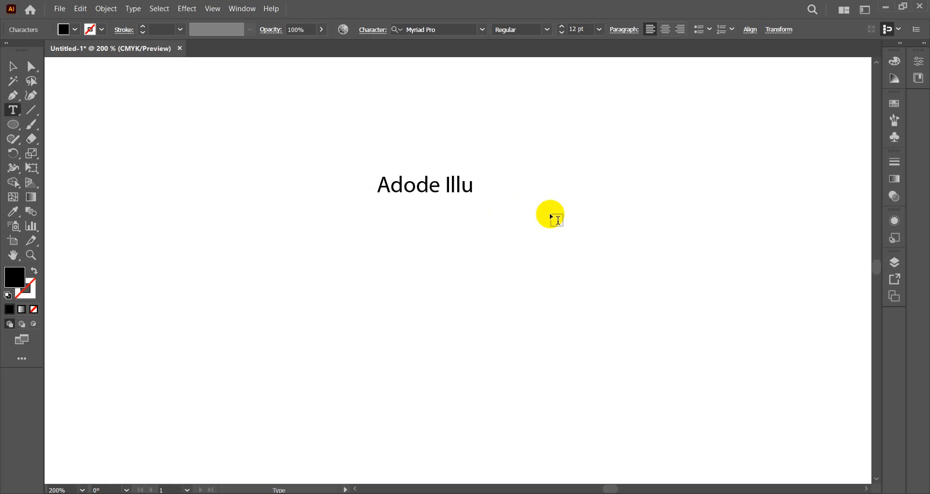
pyautogui.press('BackSpace')
pyautogui.press('BackSpace')
pyautogui.press('BackSpace')
pyautogui.press('BackSpace')
pyautogui.press('BackSpace')
pyautogui.press('BackSpace')
pyautogui.press('BackSpace')
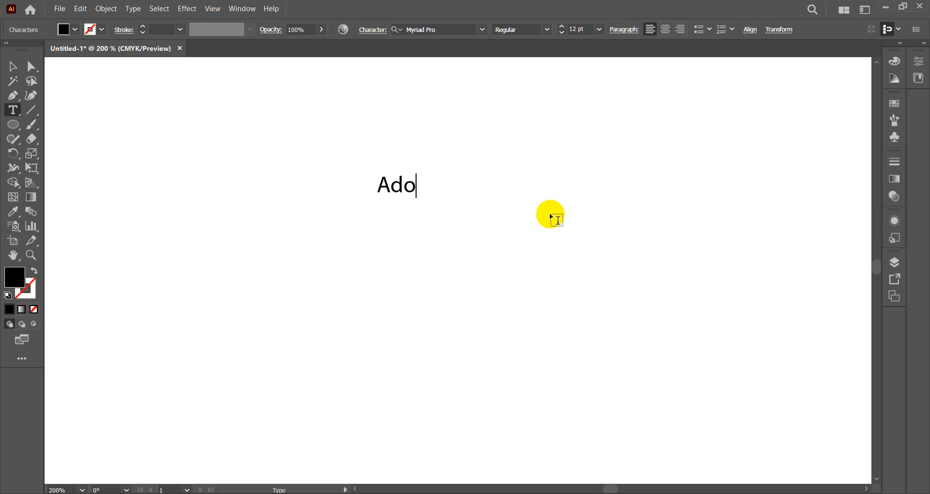
pyautogui.write('be Illu')
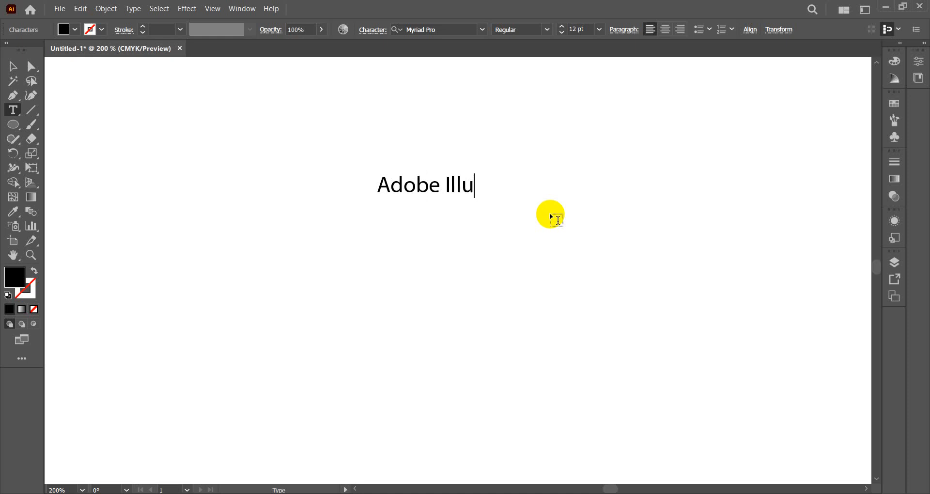
pyautogui.write('strator')
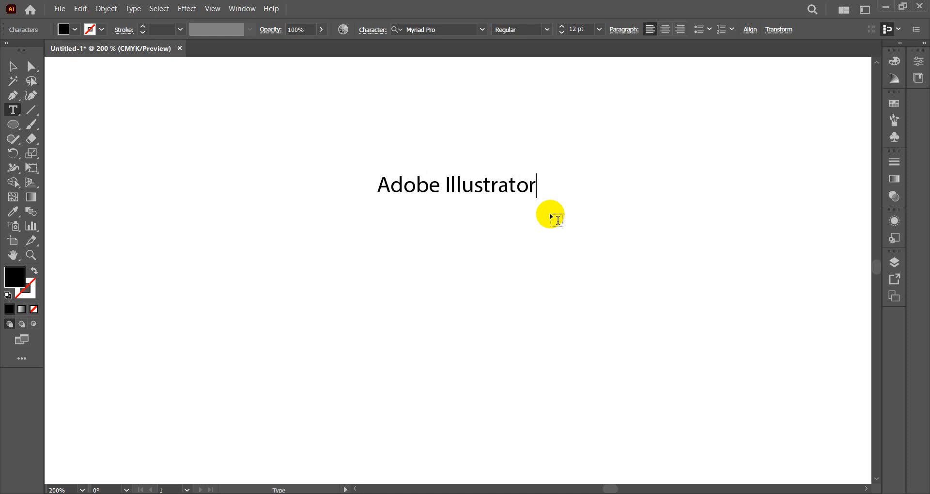
pyautogui.click(13, 66)
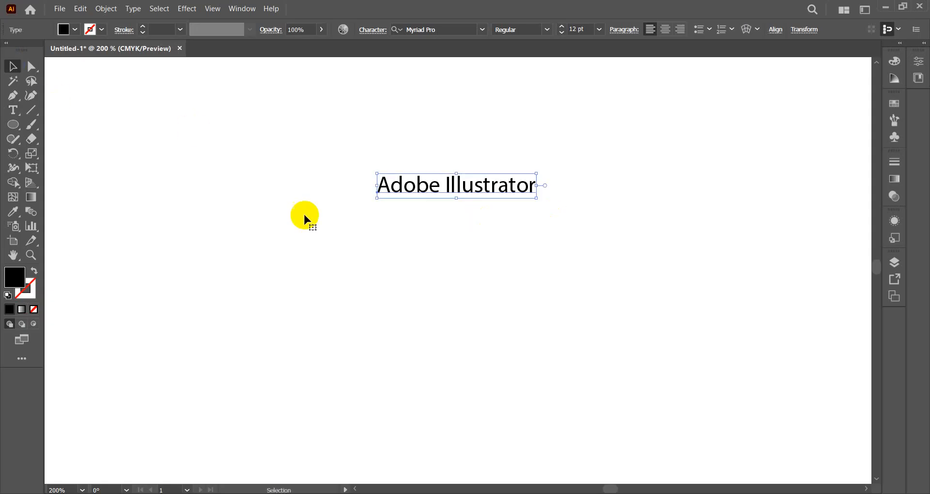
pyautogui.moveTo(486, 191); pyautogui.dragTo(400, 192)
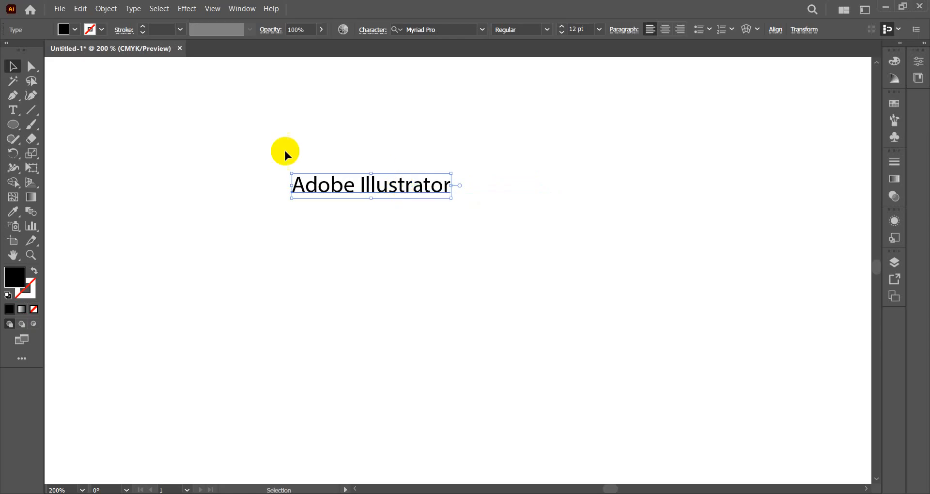
# Place a second point text object beside "Adobe Illustrator", enter a few trial letters and erase them
pyautogui.click(19, 112)
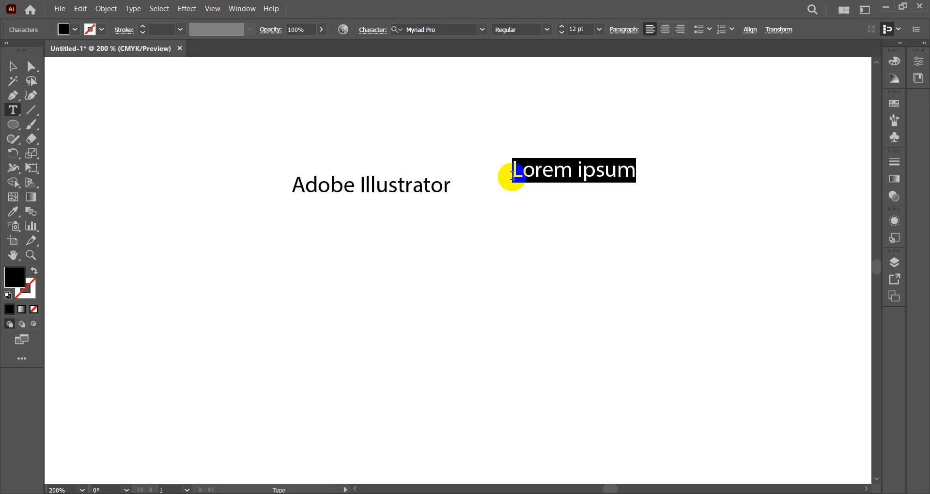
pyautogui.write('gfeluiaulwie')
pyautogui.press('BackSpace')
pyautogui.press('BackSpace')
pyautogui.press('BackSpace')
pyautogui.press('BackSpace')
pyautogui.press('BackSpace')
pyautogui.press('BackSpace')
pyautogui.press('BackSpace')
pyautogui.press('BackSpace')
pyautogui.press('BackSpace')
pyautogui.press('BackSpace')
pyautogui.press('BackSpace')
pyautogui.press('BackSpace')
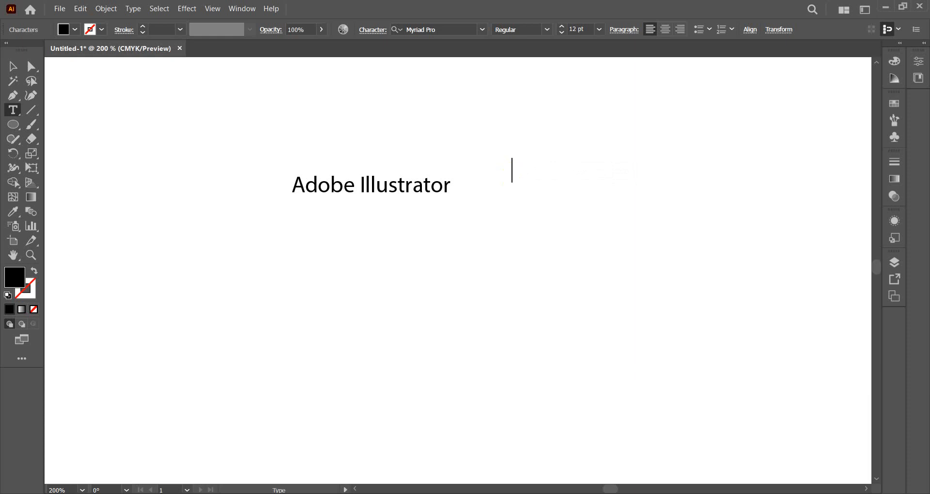
pyautogui.click(12, 65)
pyautogui.click(522, 191)
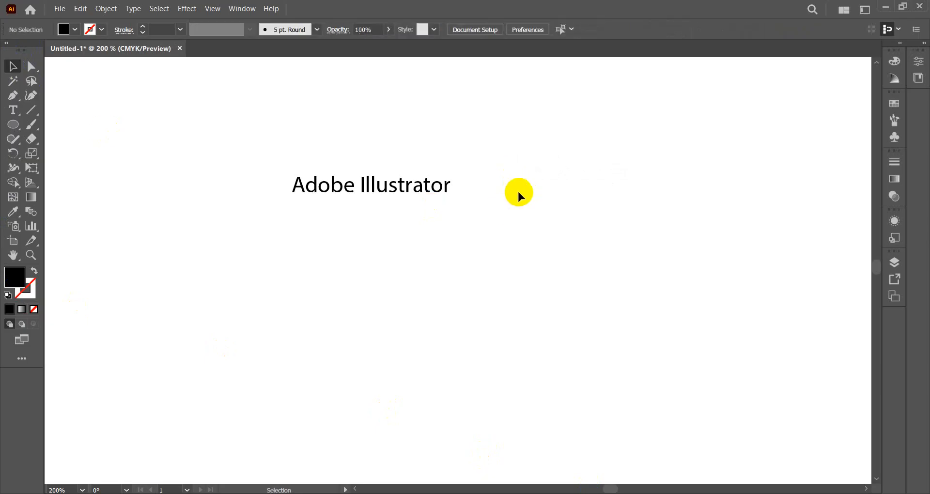
# Draw a tall area text box with the Type tool to the left of the "Adobe Illustrator" text
pyautogui.press('space')
pyautogui.moveTo(455, 243); pyautogui.dragTo(651, 255)
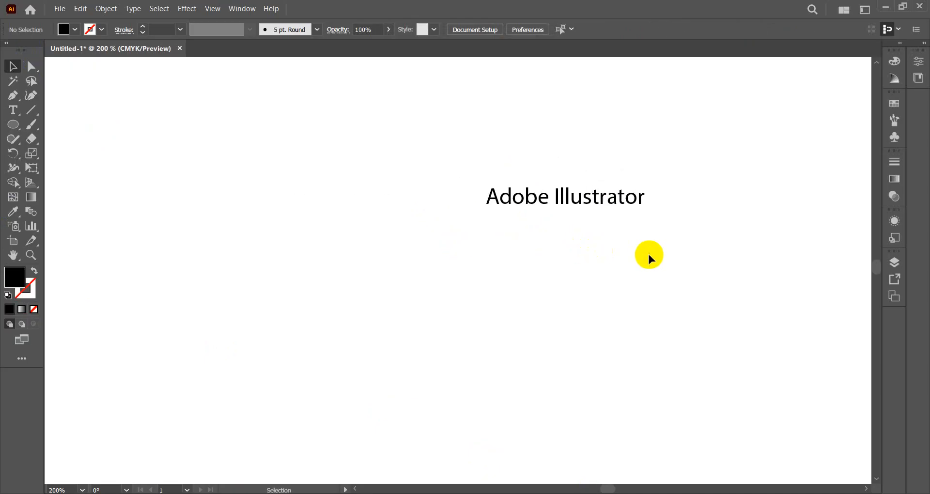
pyautogui.click(13, 111)
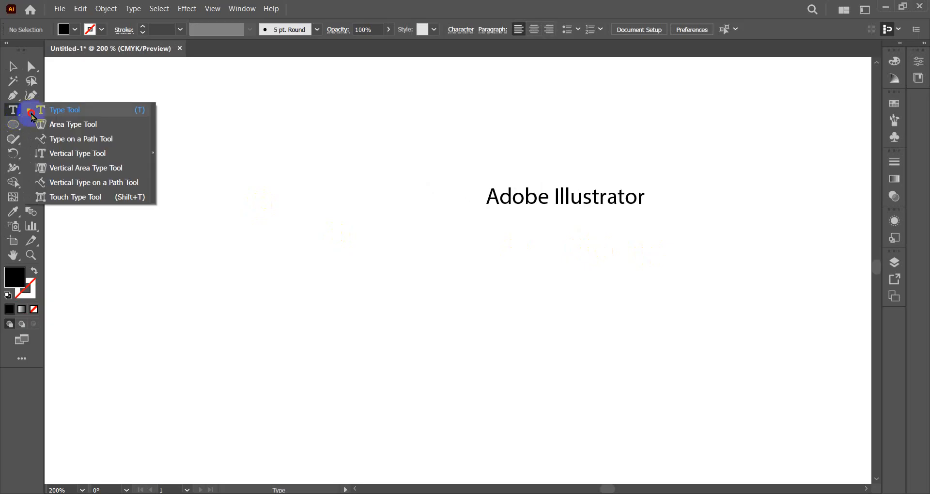
pyautogui.click(62, 111)
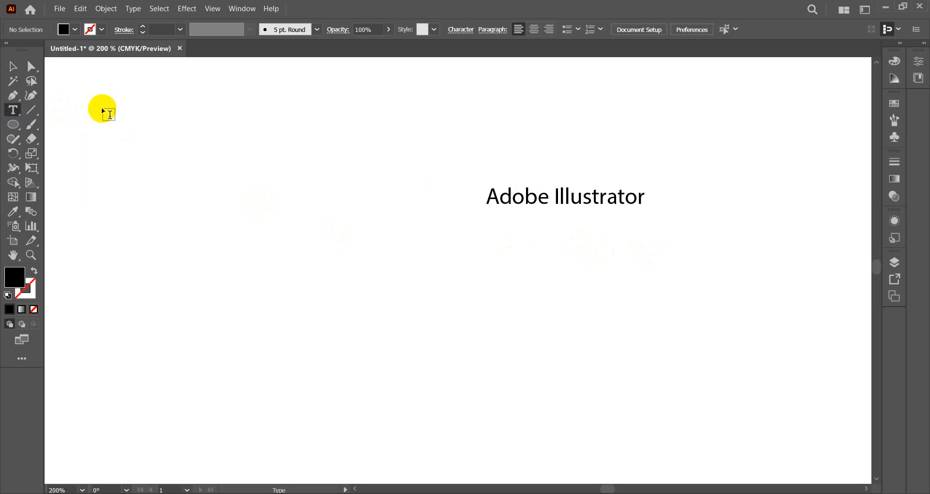
pyautogui.moveTo(88, 82); pyautogui.dragTo(391, 465)
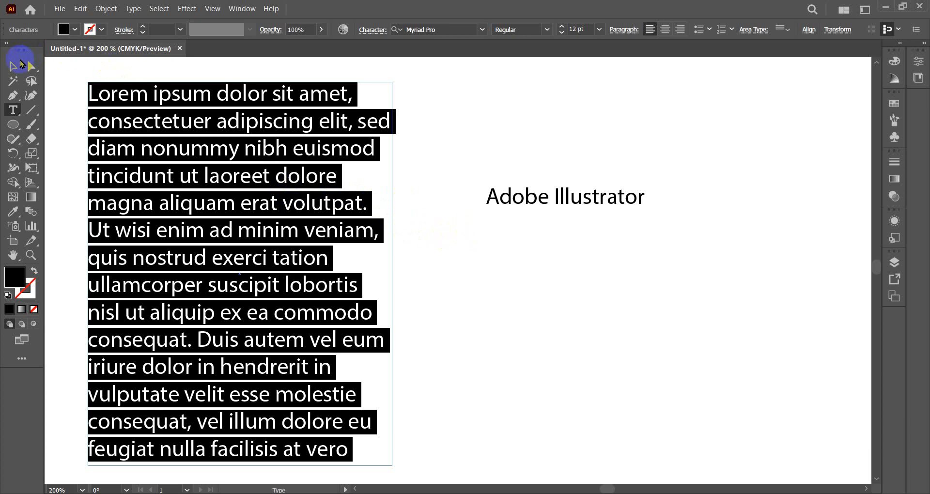
# Delete the area text box filled with placeholder text
pyautogui.click(13, 66)
pyautogui.scroll(-2, 413, 229)
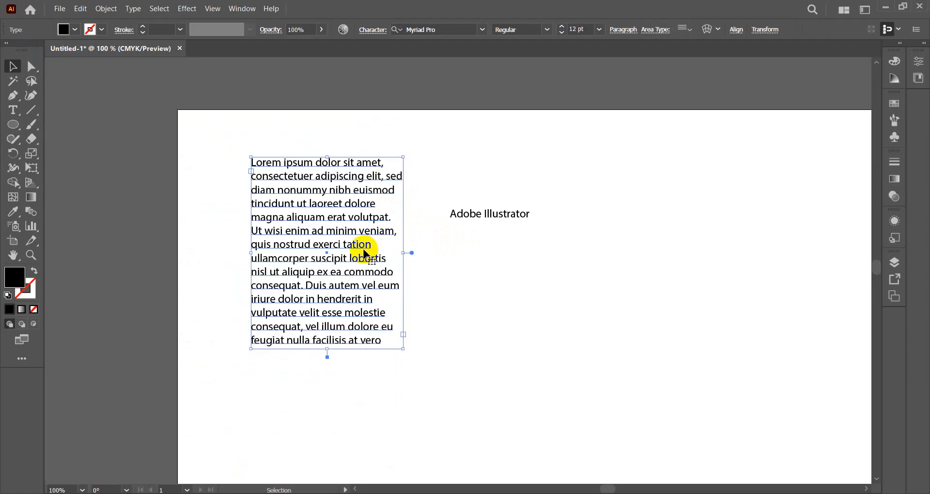
pyautogui.press('Delete')
# Draw a large area text box near the artboard's upper-left corner, left of the "Adobe Illustrator" text
pyautogui.press('t')
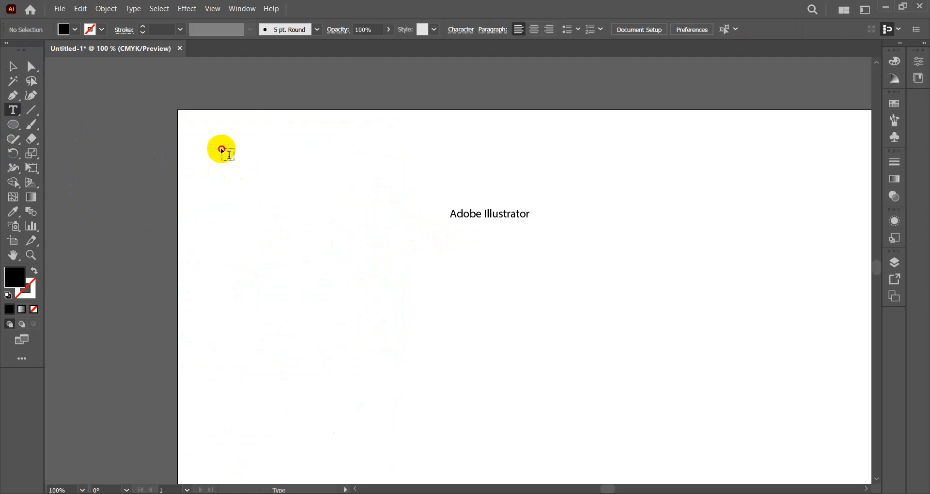
pyautogui.moveTo(211, 141); pyautogui.dragTo(437, 481)
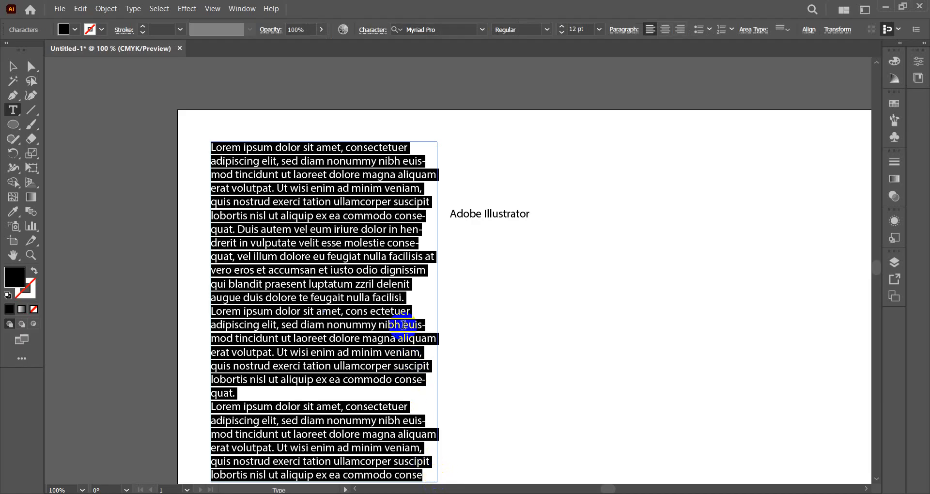
pyautogui.scroll(-2, 405, 325)
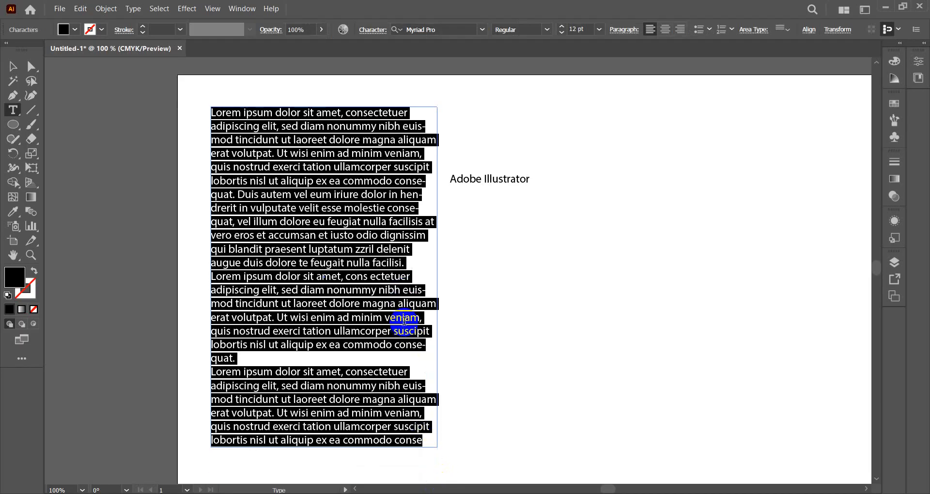
pyautogui.scroll(2, 405, 320)
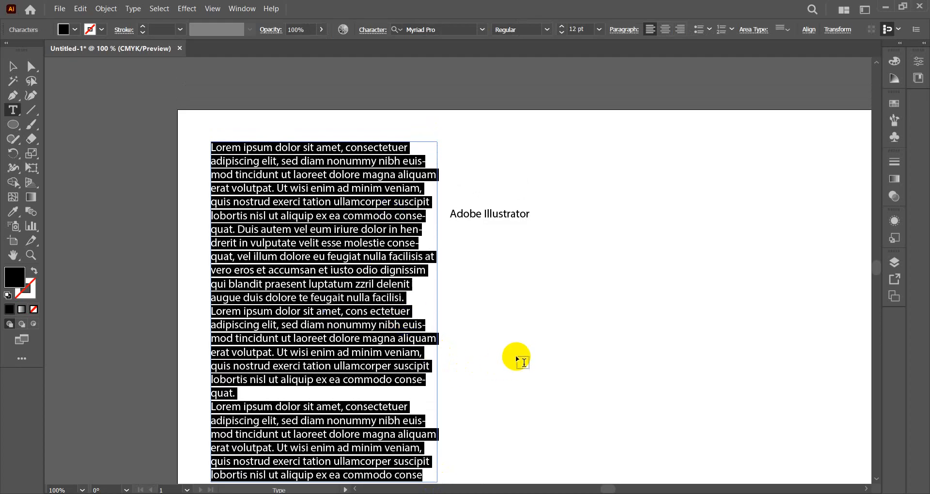
# Switch to Chrome and search Google for "lipsum"
pyautogui.click(503, 446)
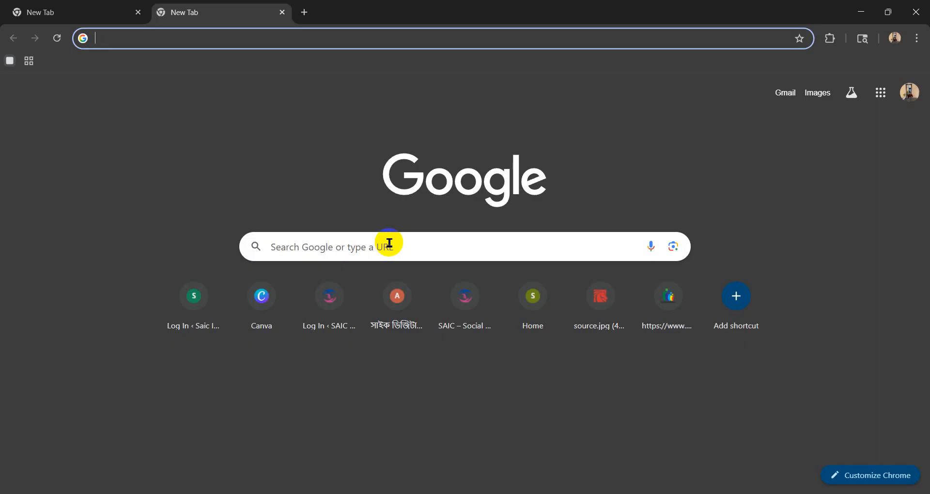
pyautogui.write('i')
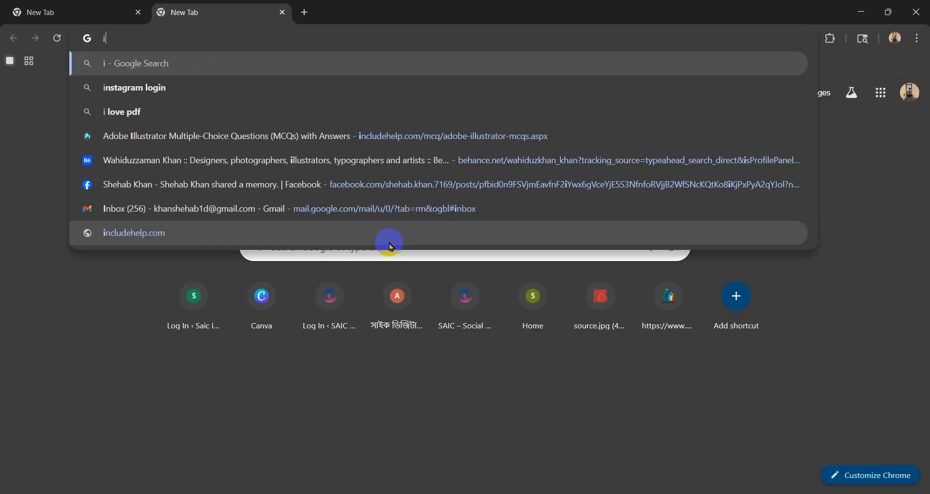
pyautogui.write('lip')
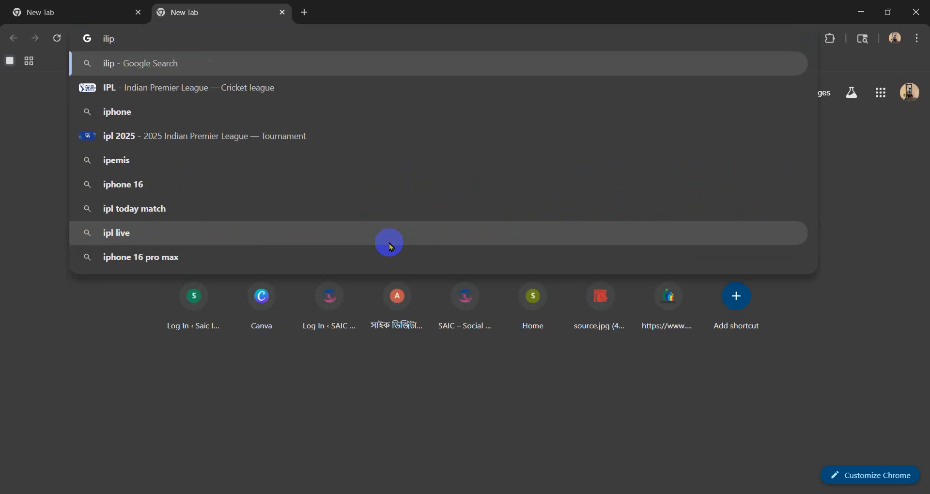
pyautogui.click(129, 322)
pyautogui.click(301, 246)
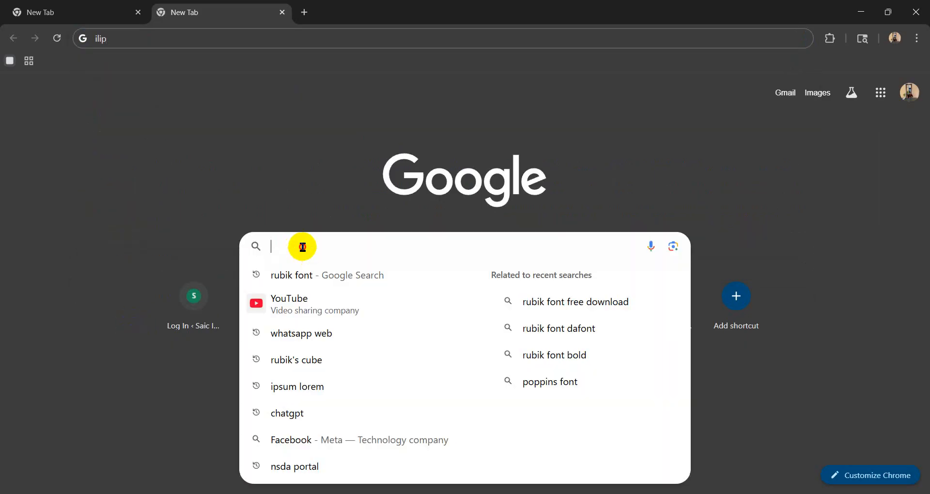
pyautogui.write('lip')
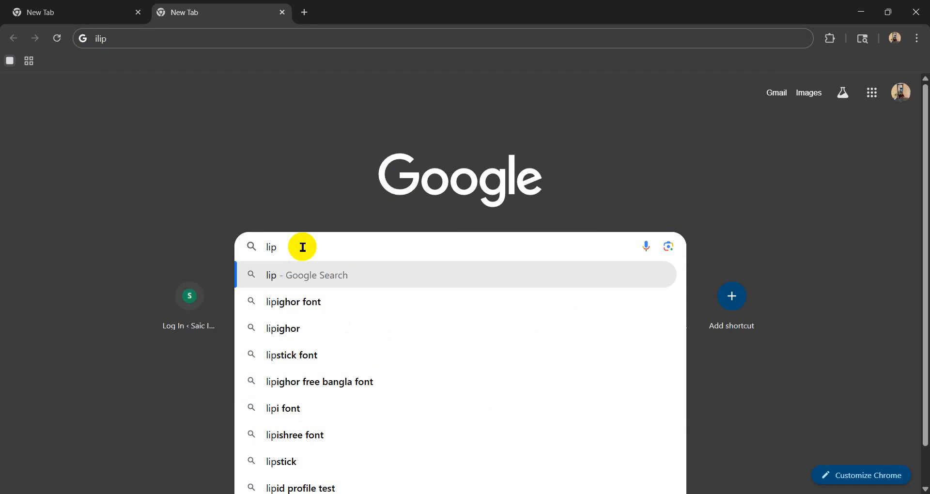
pyautogui.write('sun')
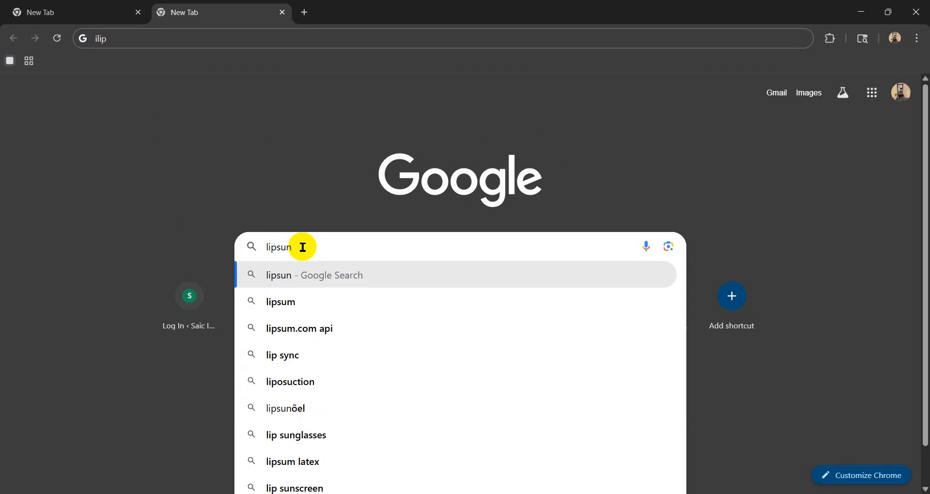
pyautogui.click(296, 303)
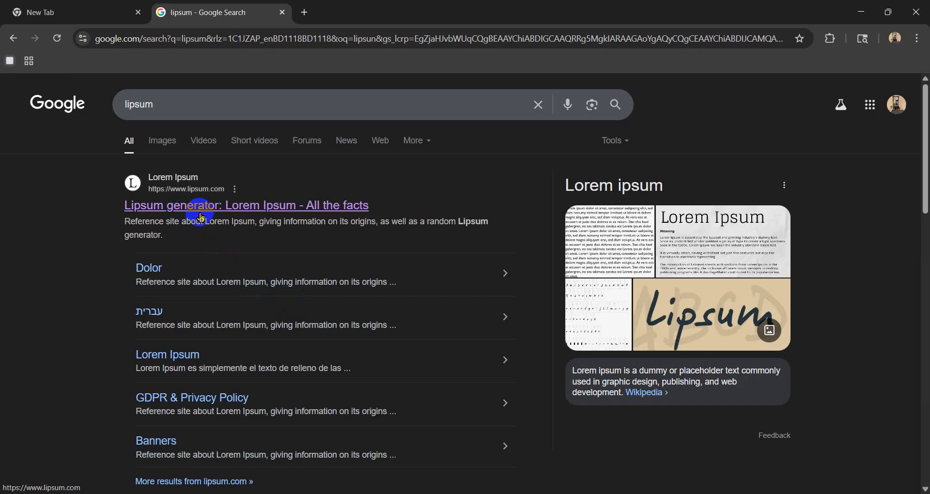
# Open the lipsum.com search result and find the Lorem Ipsum generator options on the page
pyautogui.click(198, 216)
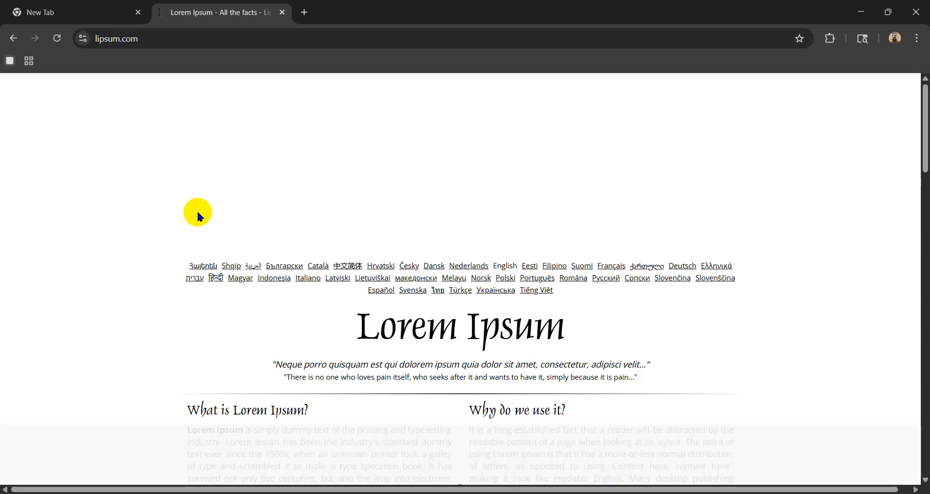
pyautogui.scroll(-5, 524, 344)
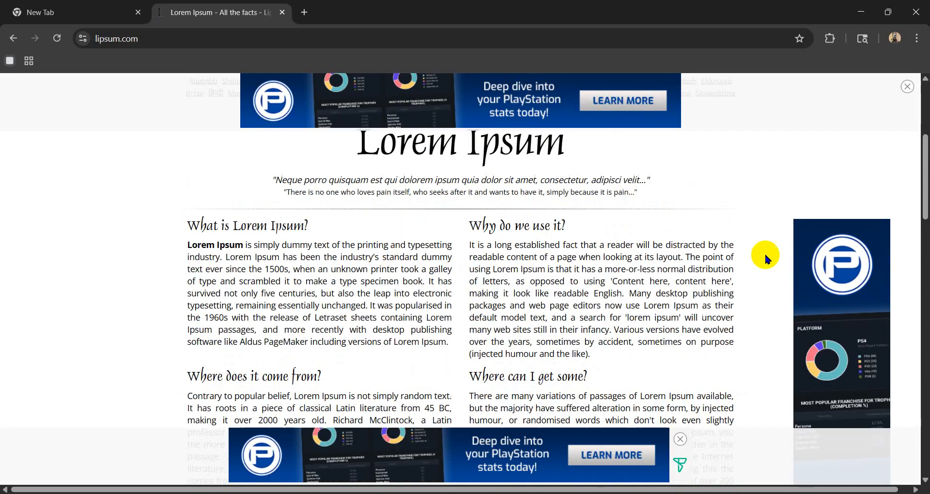
pyautogui.moveTo(926, 192); pyautogui.dragTo(927, 227)
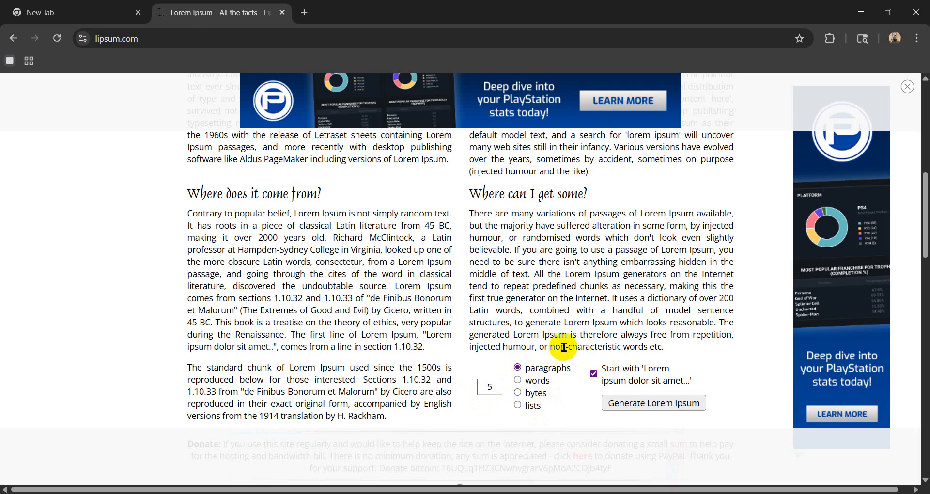
pyautogui.scroll(5, 493, 341)
pyautogui.scroll(-5, 473, 357)
pyautogui.scroll(-3, 442, 352)
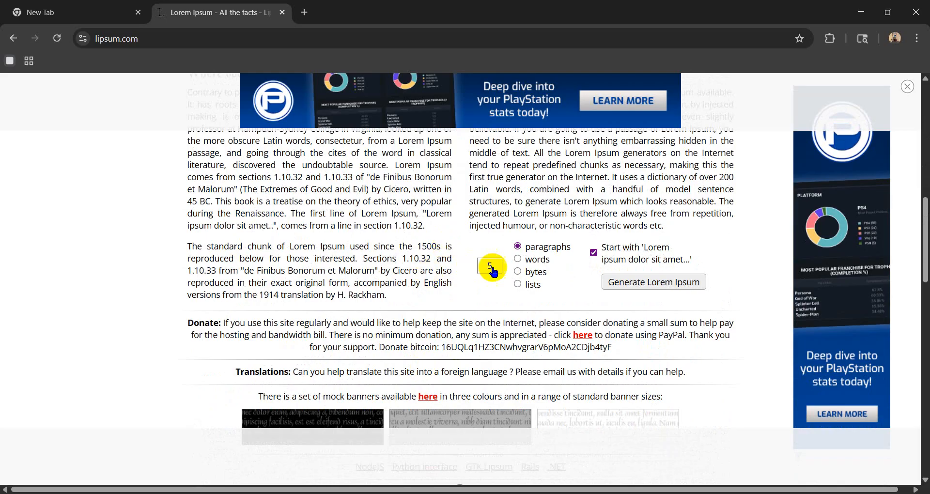
# Set the Lorem Ipsum generator to 123 words
pyautogui.click(533, 261)
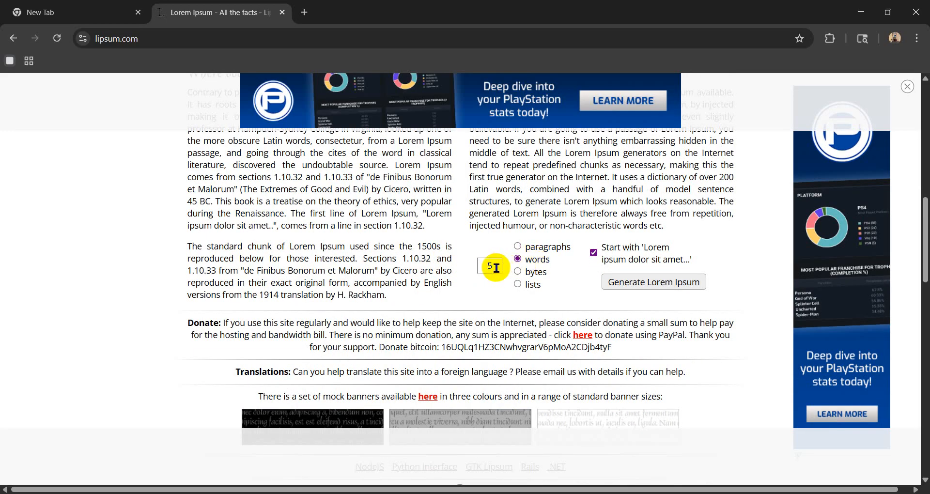
pyautogui.doubleClick(480, 268)
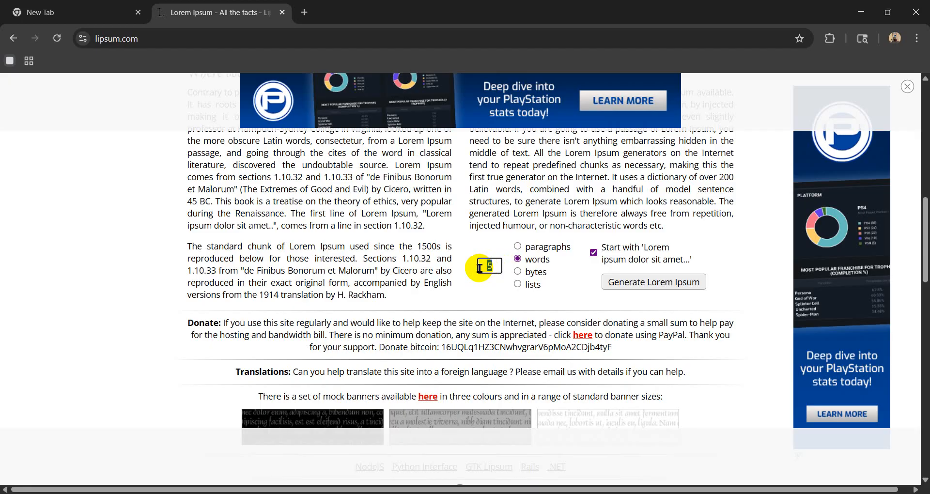
pyautogui.write('123')
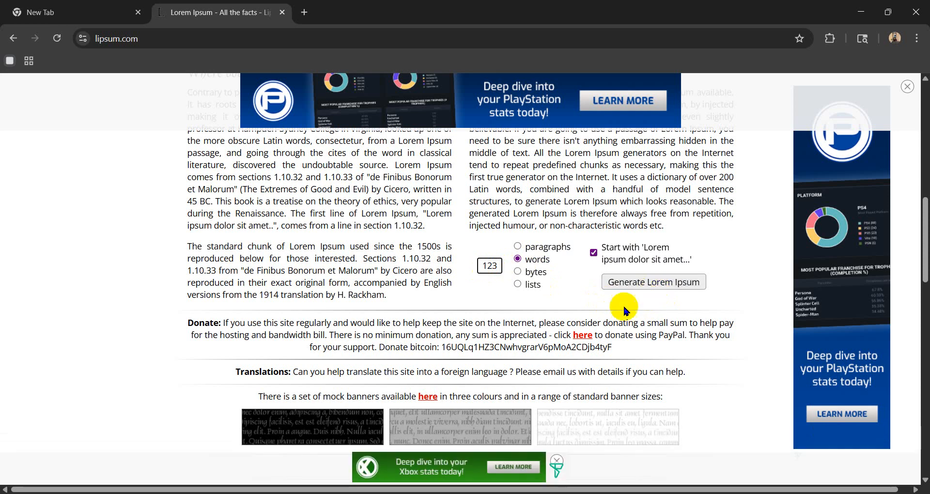
# Set the generator to 3 paragraphs and generate the Lorem Ipsum text
pyautogui.click(517, 247)
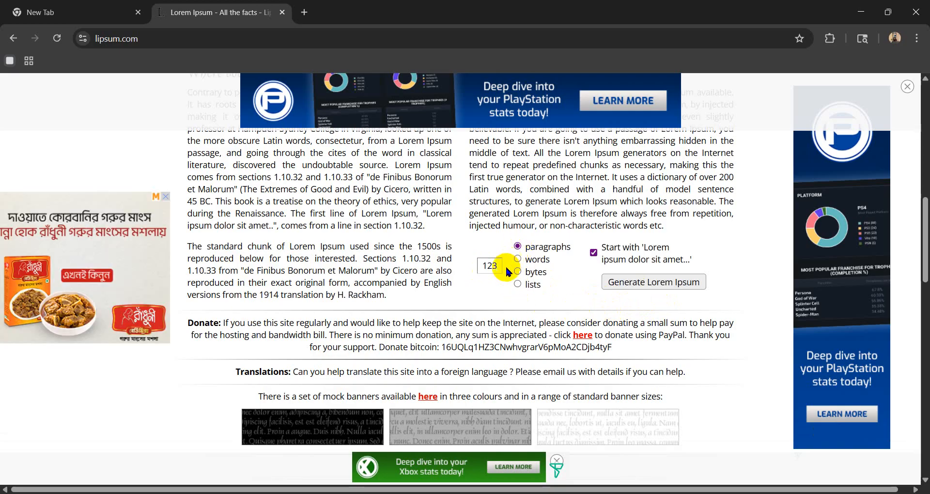
pyautogui.click(492, 264)
pyautogui.moveTo(493, 264); pyautogui.dragTo(475, 266)
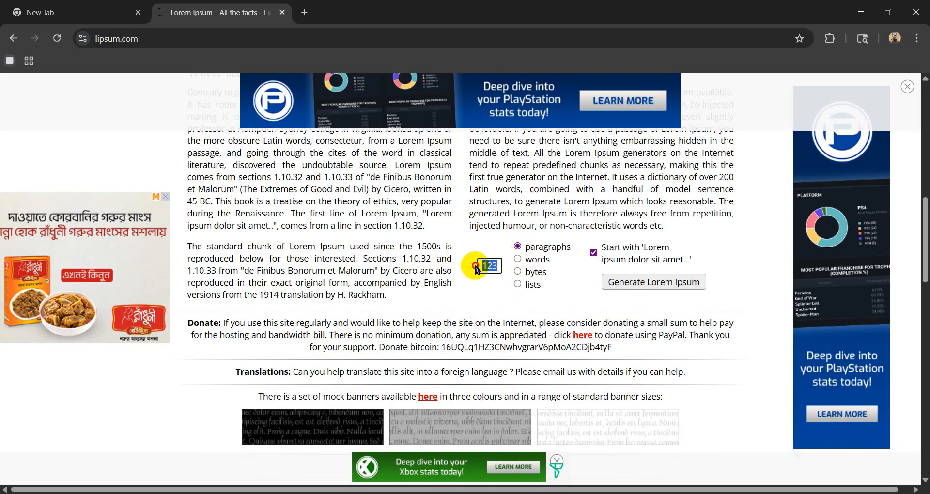
pyautogui.write('3')
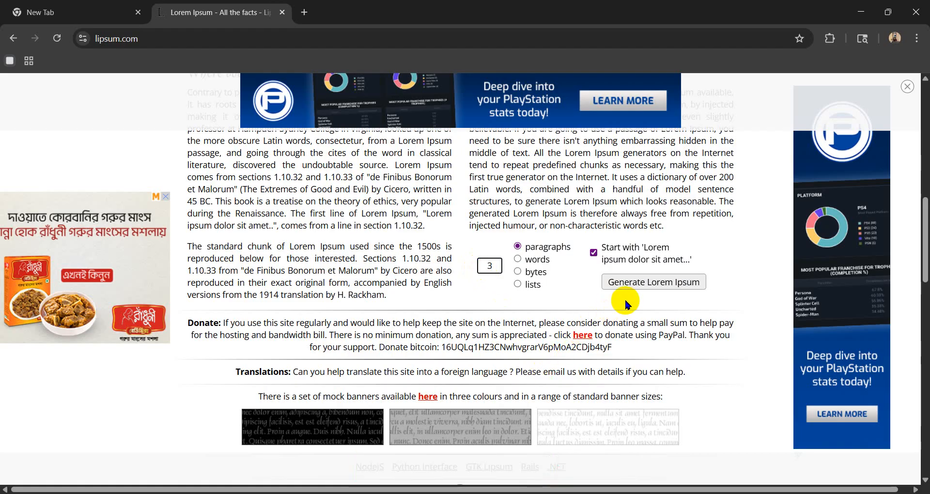
pyautogui.click(658, 284)
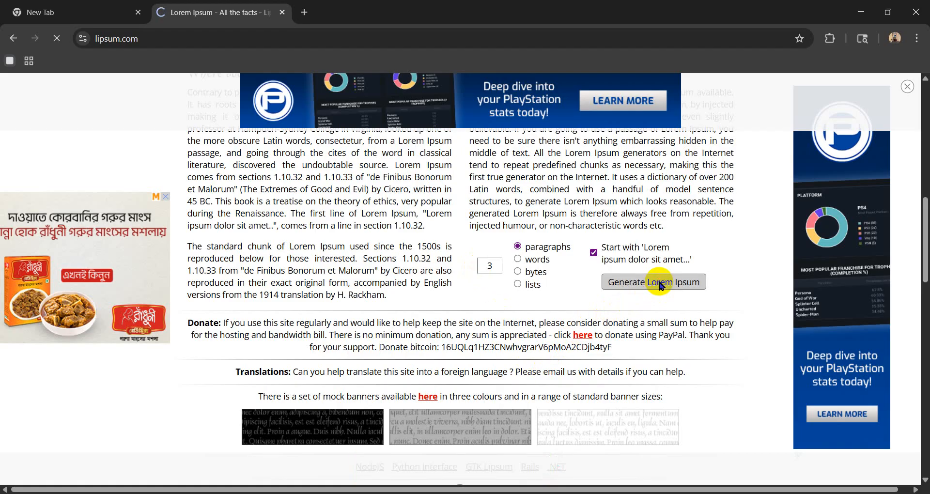
# Copy the generated paragraphs and paste them over the placeholder text in Illustrator's area text box
pyautogui.scroll(-5, 632, 335)
pyautogui.scroll(-3, 627, 335)
pyautogui.scroll(5, 626, 333)
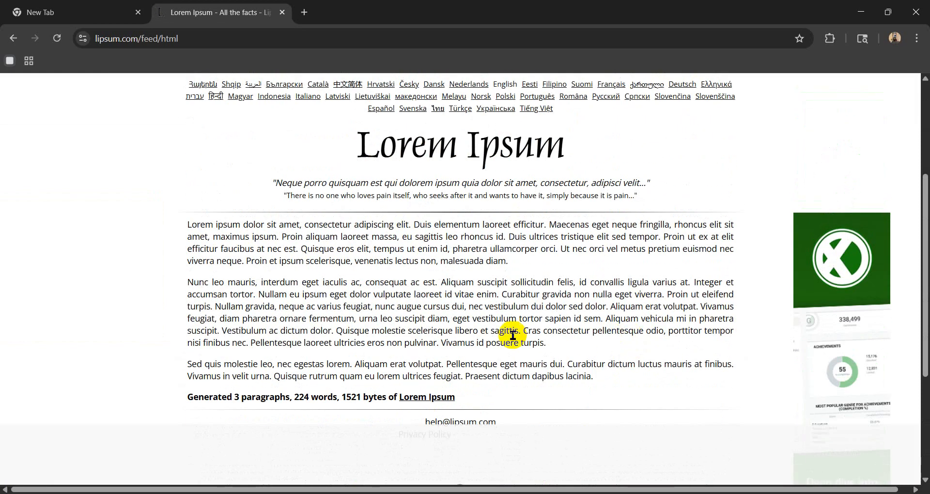
pyautogui.moveTo(187, 225); pyautogui.dragTo(597, 376)
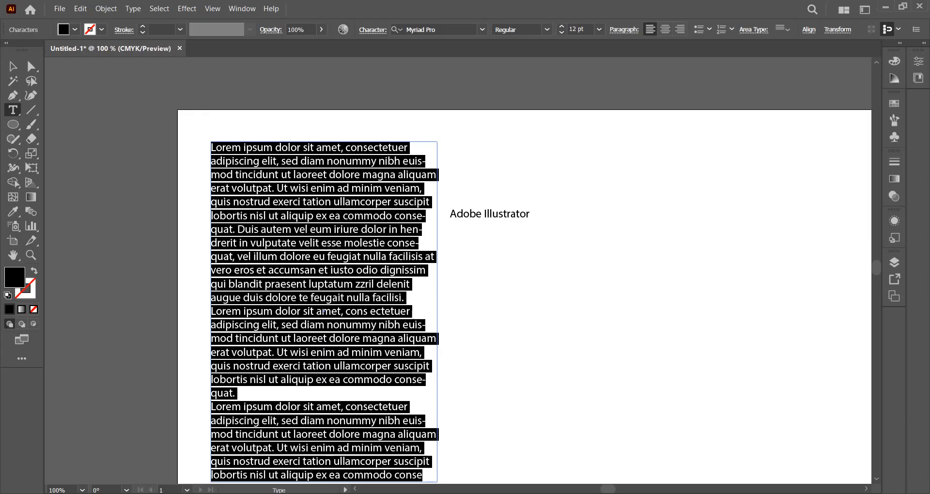
pyautogui.click(420, 329)
pyautogui.press('ctrl')
pyautogui.hotkey('ctrl', 'v')
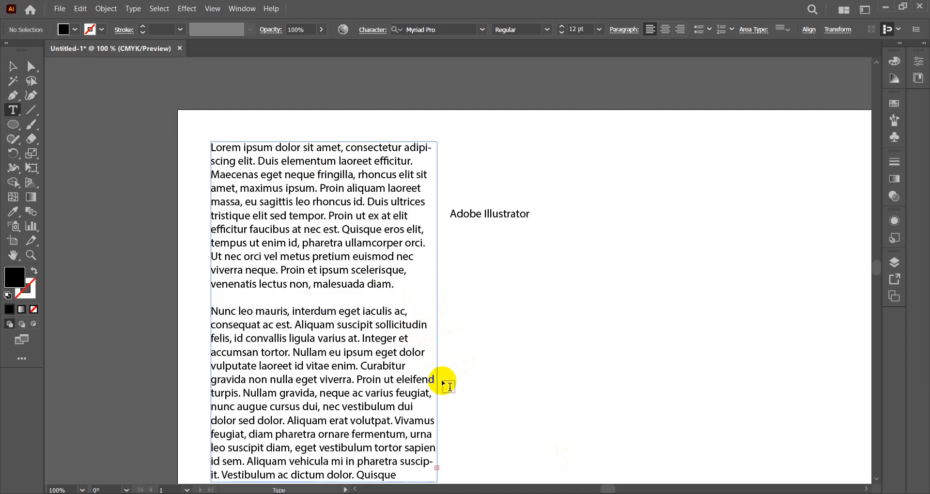
# Delete the area text box holding the pasted Lorem Ipsum paragraphs
pyautogui.scroll(-1, 454, 384)
pyautogui.scroll(-1, 454, 383)
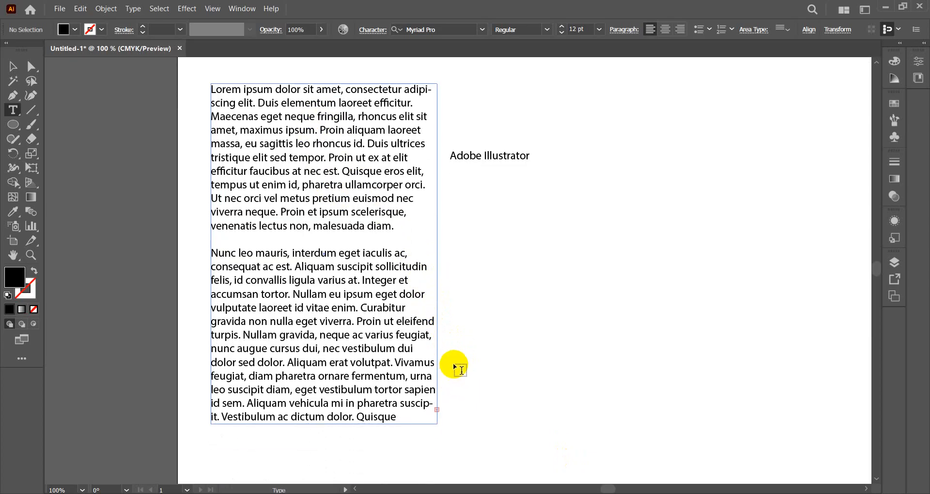
pyautogui.scroll(2, 454, 368)
pyautogui.click(15, 66)
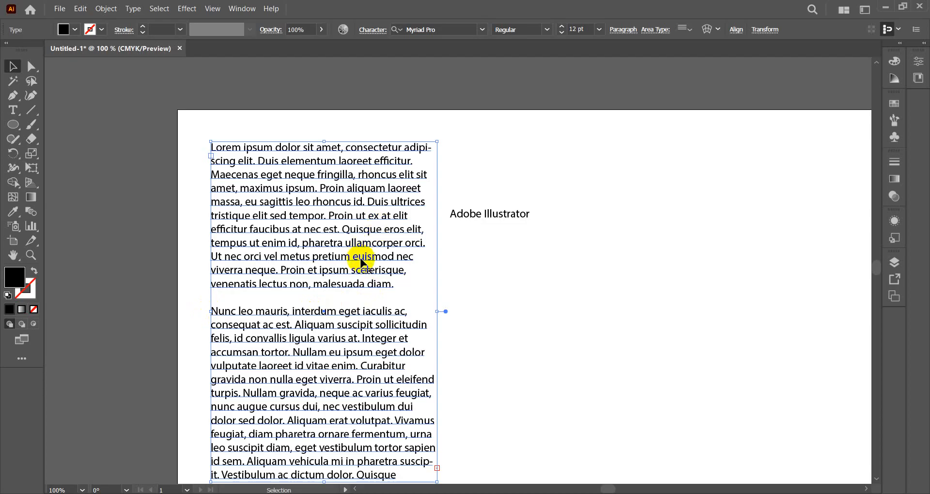
pyautogui.press('Delete')
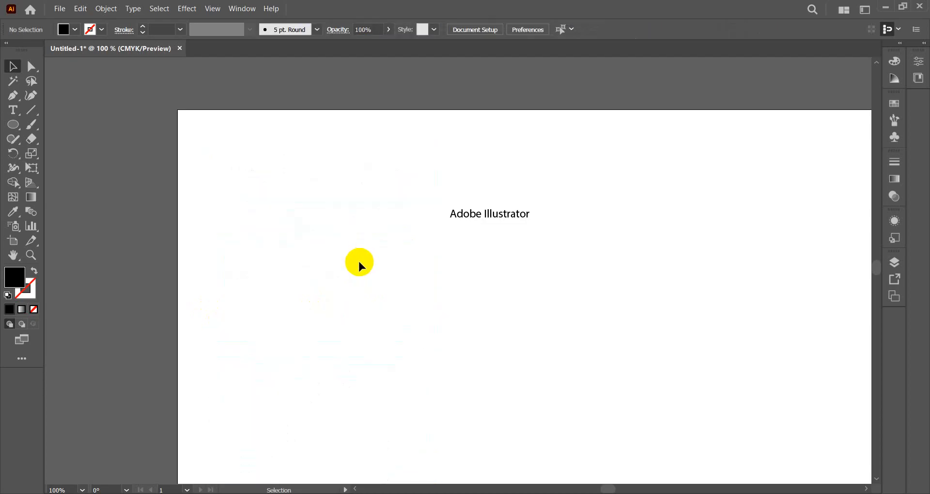
# Place a point text object with the placeholder "Lorem ipsum" above and to the left of the "Adobe Illustrator" text
pyautogui.click(13, 111)
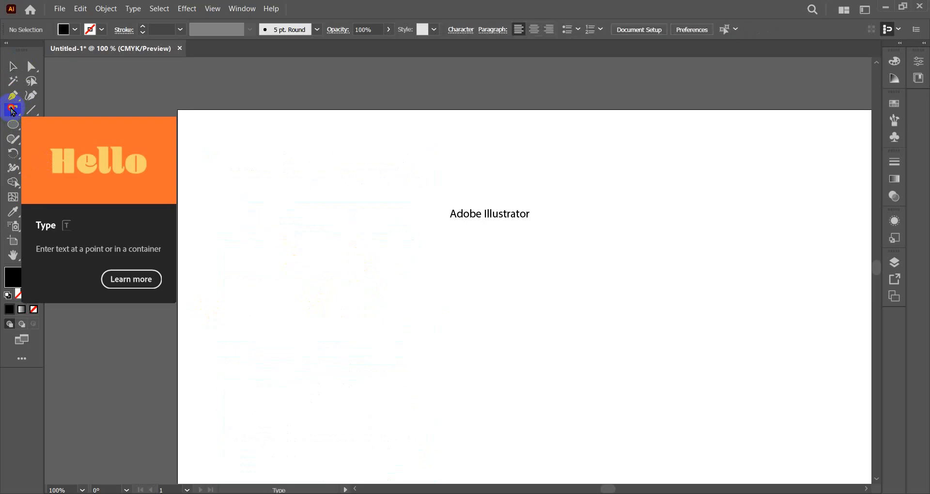
pyautogui.click(301, 179)
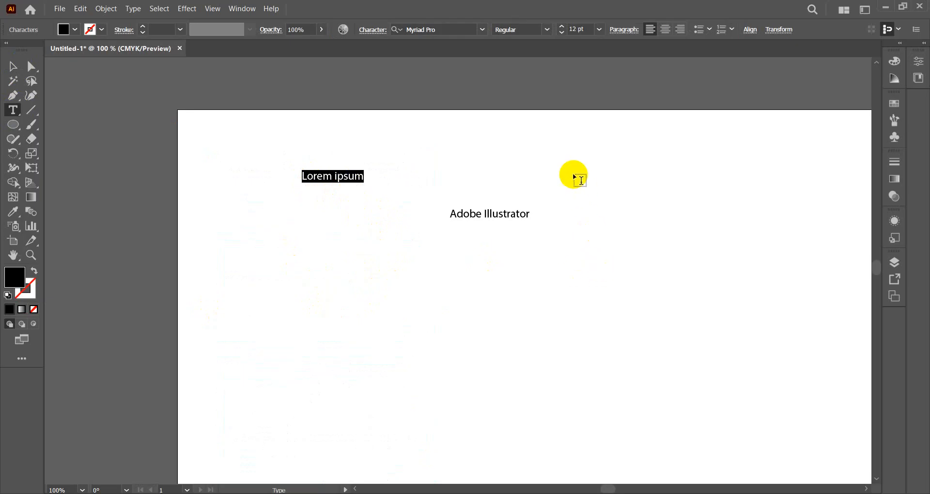
# Draw a tall area text box to the right of the "Adobe Illustrator" text and delete it
pyautogui.moveTo(563, 156); pyautogui.dragTo(788, 461)
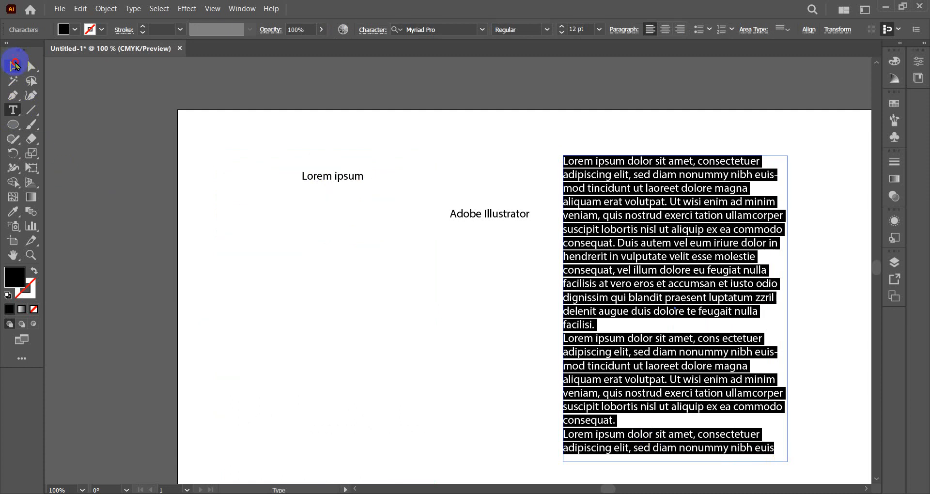
pyautogui.click(13, 66)
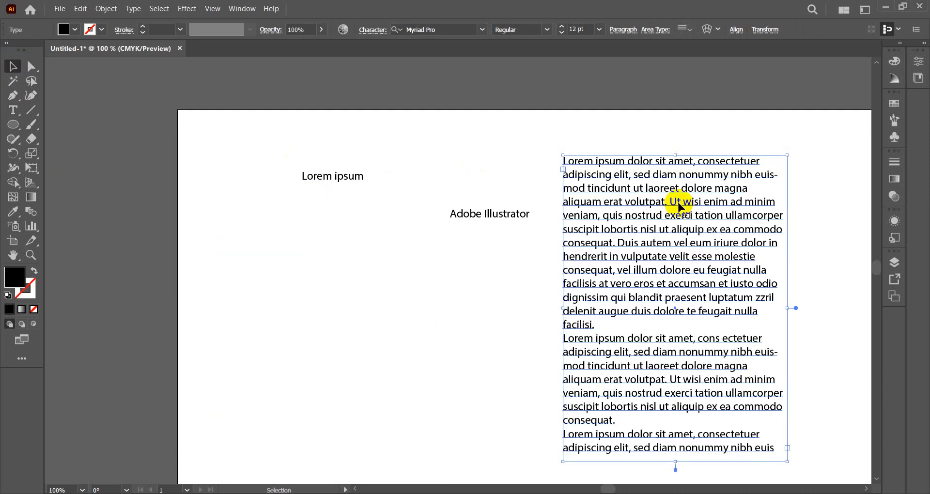
pyautogui.press('Delete')
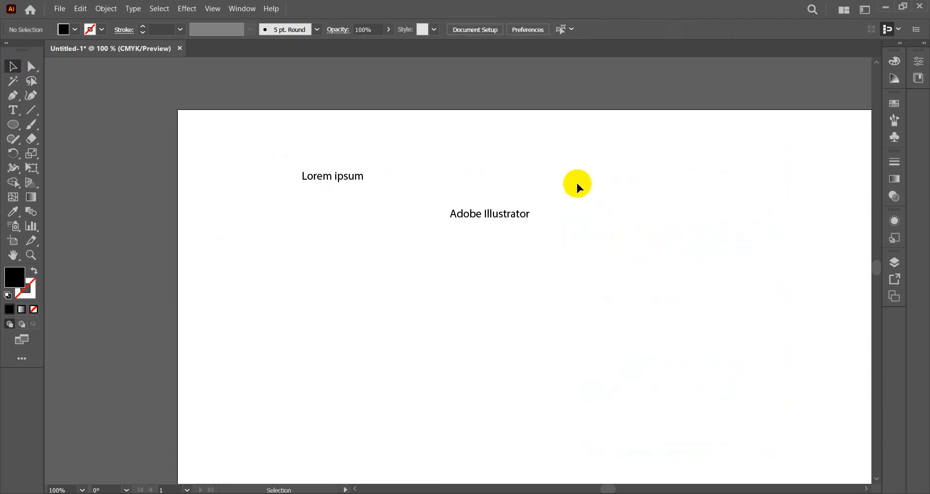
# Draw a small area text box below the "Lorem ipsum" text and set its font size to 10 pt
pyautogui.click(13, 110)
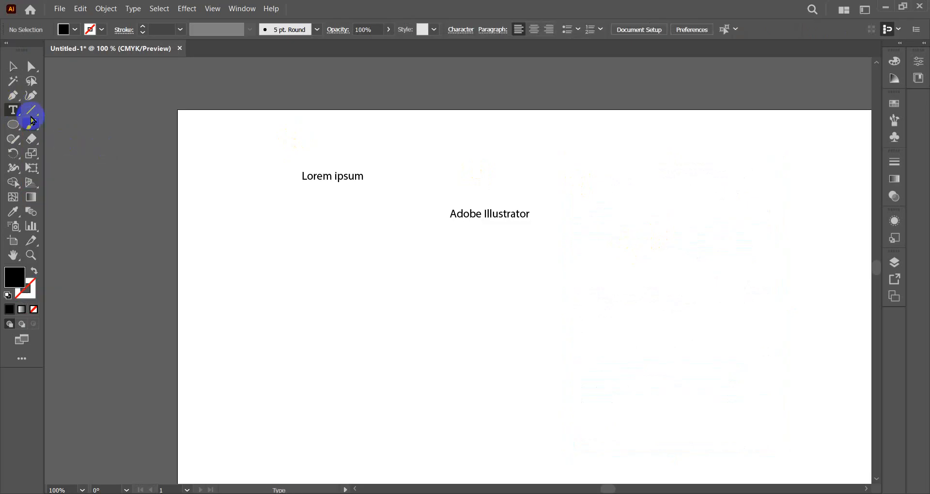
pyautogui.moveTo(240, 226); pyautogui.dragTo(392, 363)
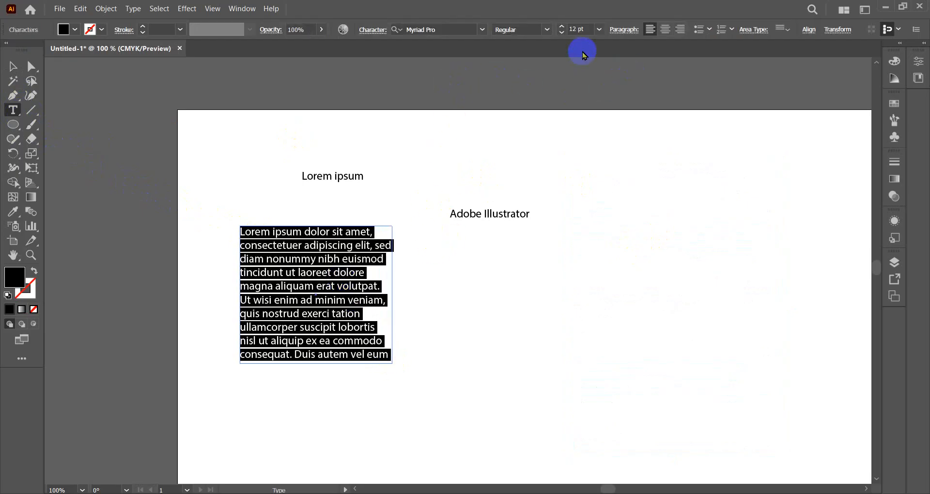
pyautogui.click(599, 30)
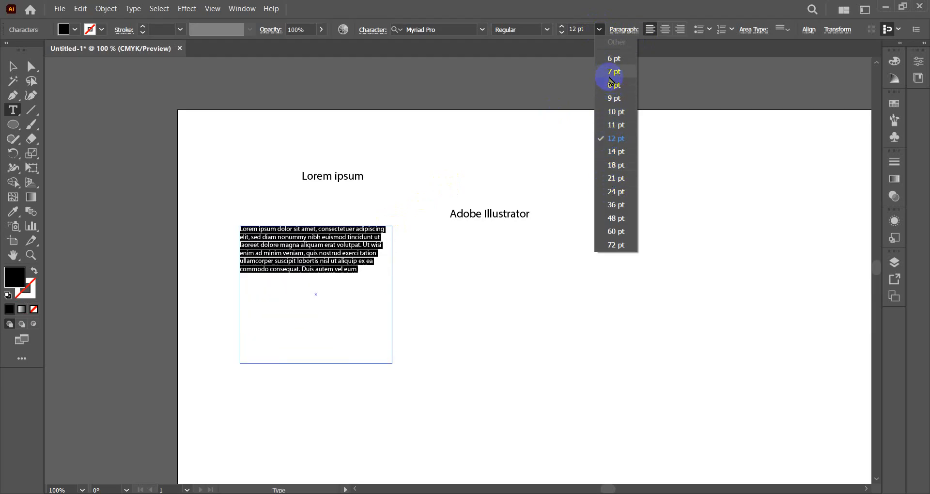
pyautogui.click(616, 114)
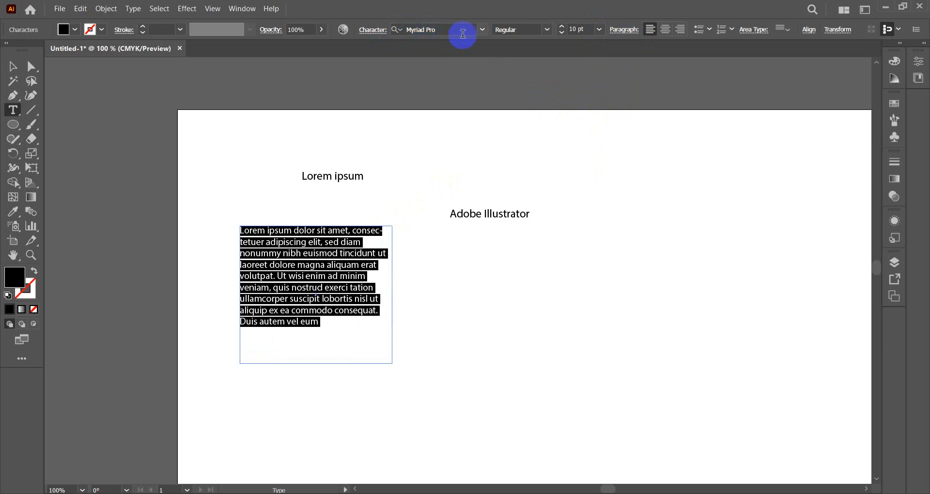
# Set the font of the selected area text to Arial
pyautogui.doubleClick(440, 30)
pyautogui.click(482, 32)
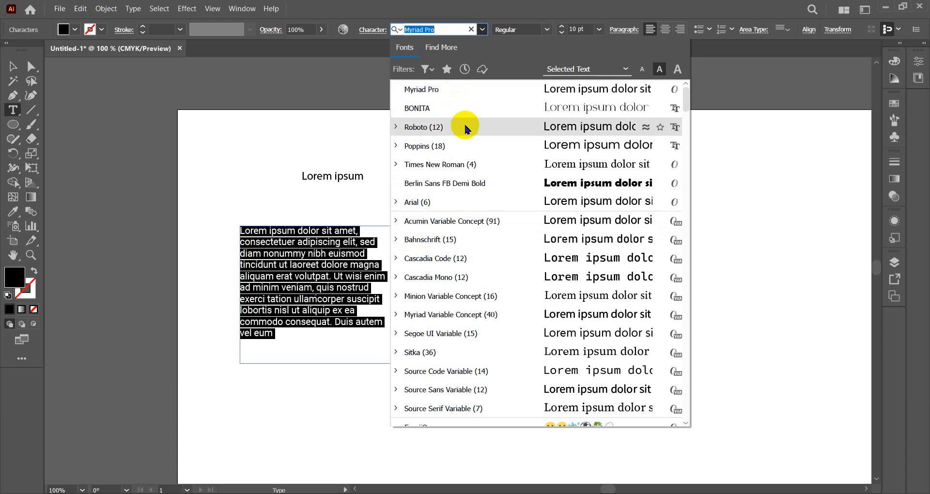
pyautogui.click(450, 204)
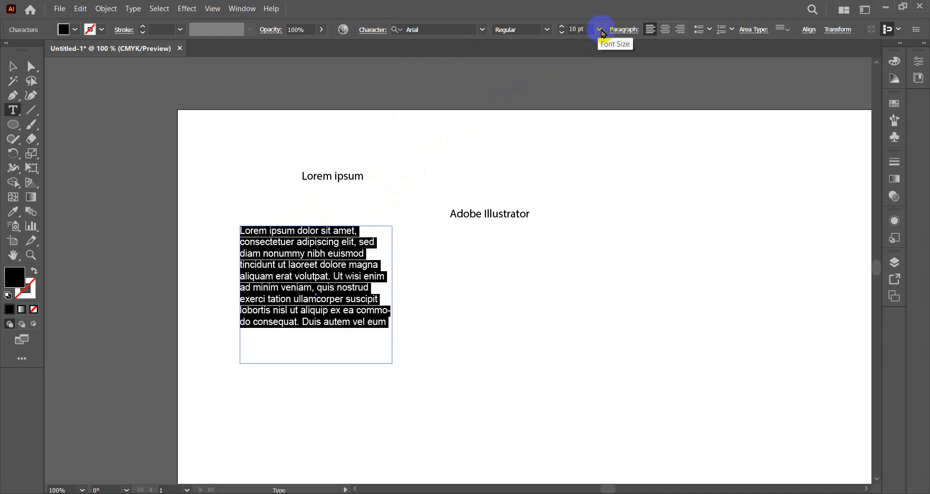
# Try the Italic, Bold and Bold Italic styles of Arial on the selected area text
pyautogui.click(547, 32)
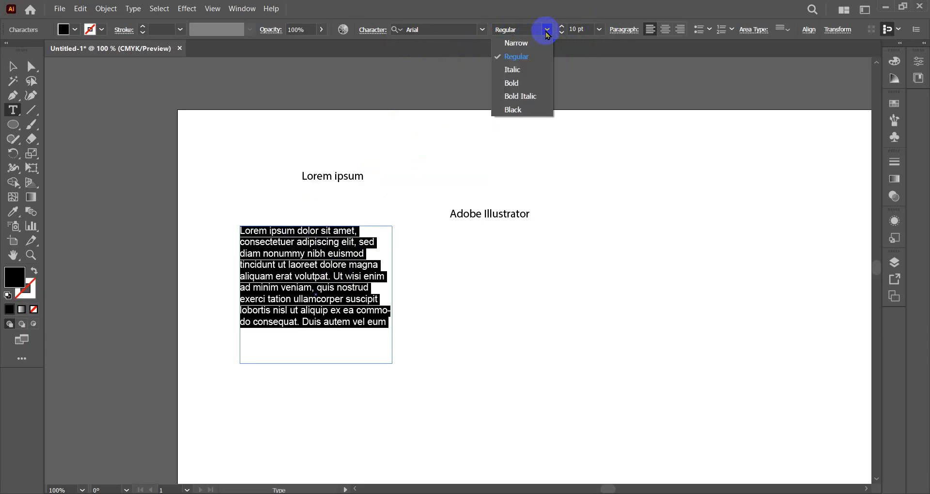
pyautogui.click(513, 70)
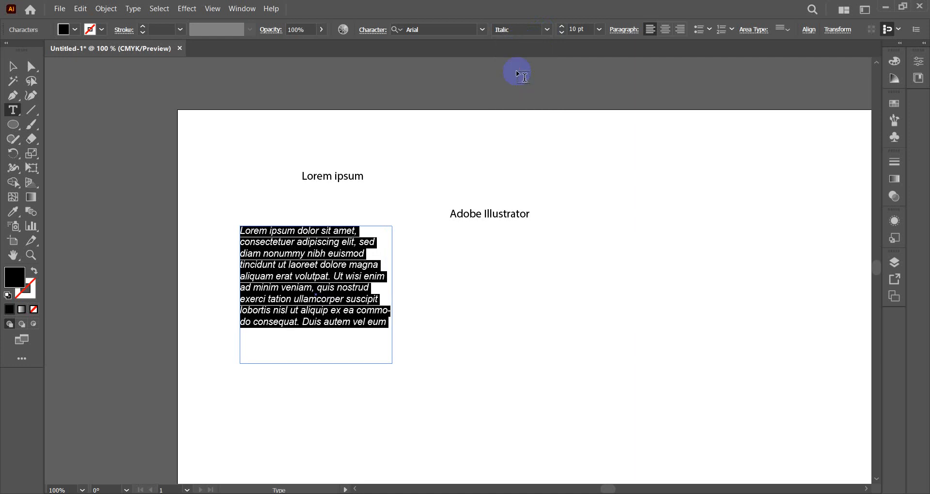
pyautogui.click(545, 32)
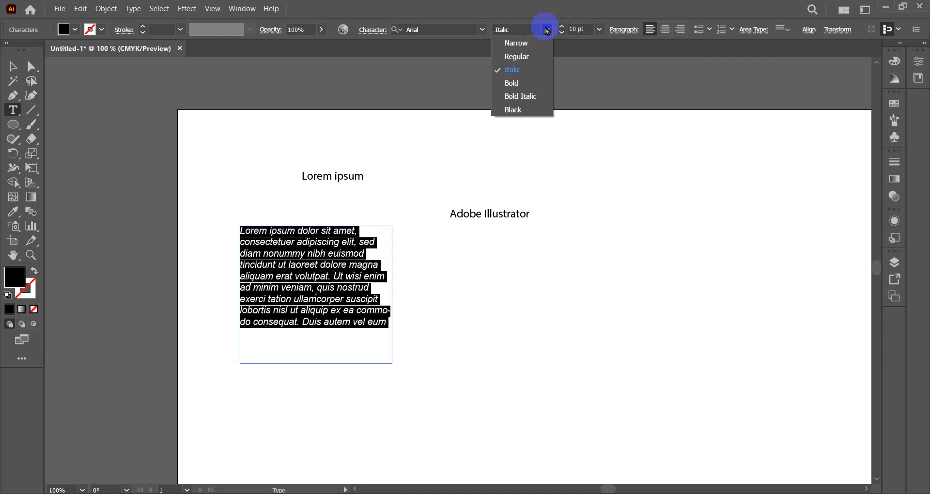
pyautogui.click(514, 83)
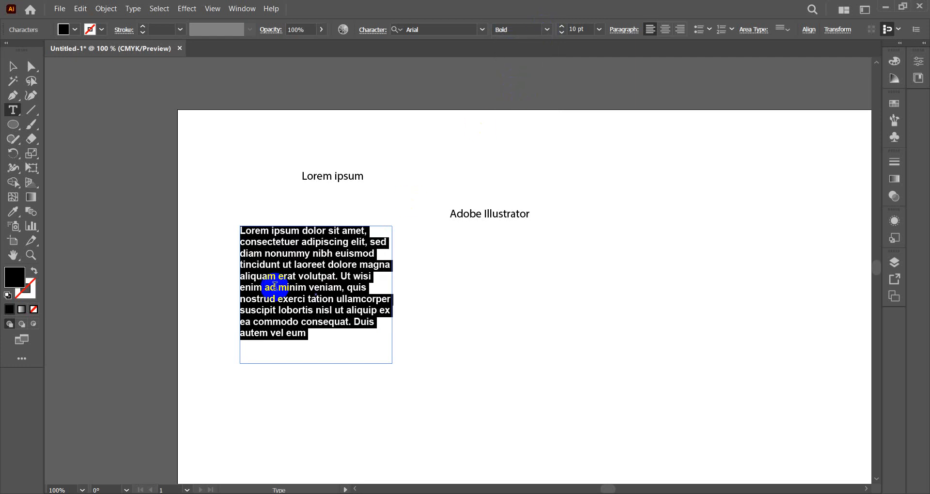
pyautogui.click(547, 29)
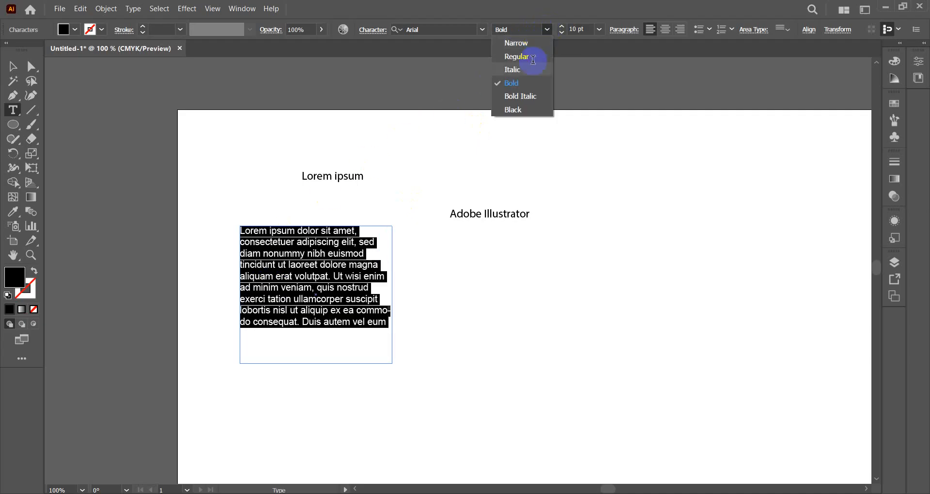
pyautogui.click(530, 93)
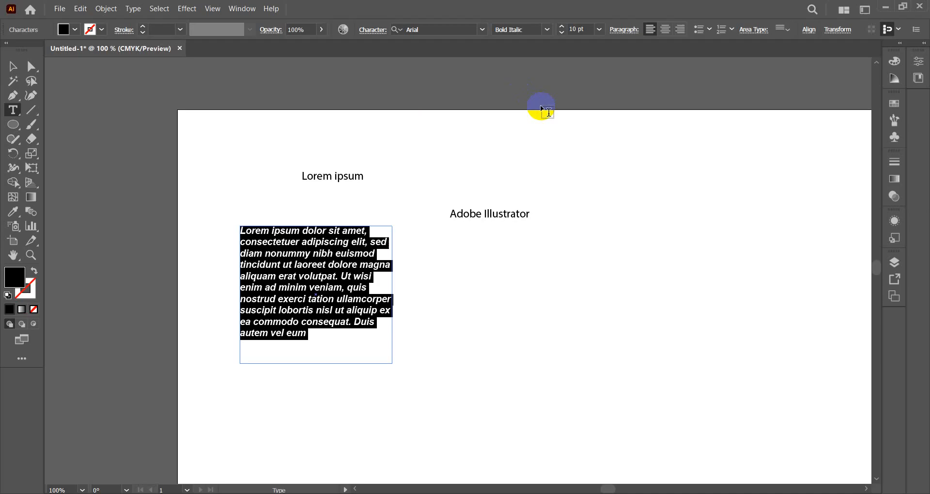
pyautogui.click(547, 30)
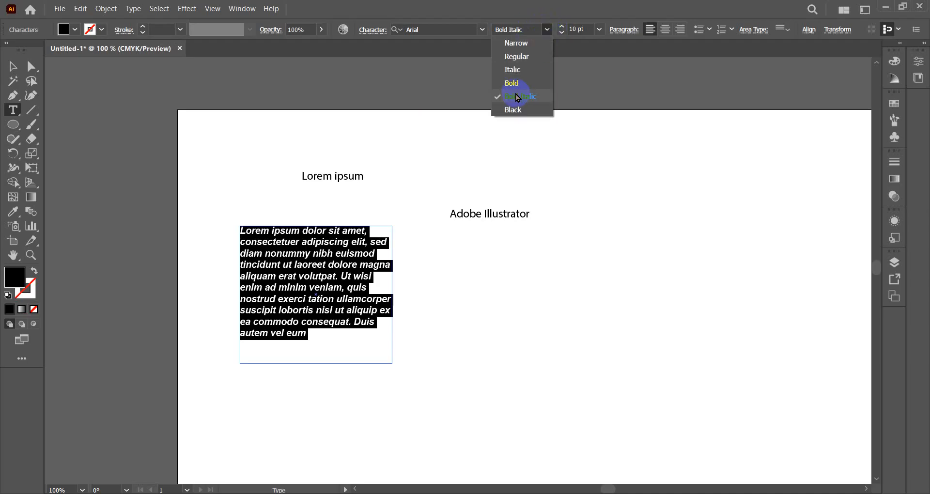
pyautogui.click(548, 30)
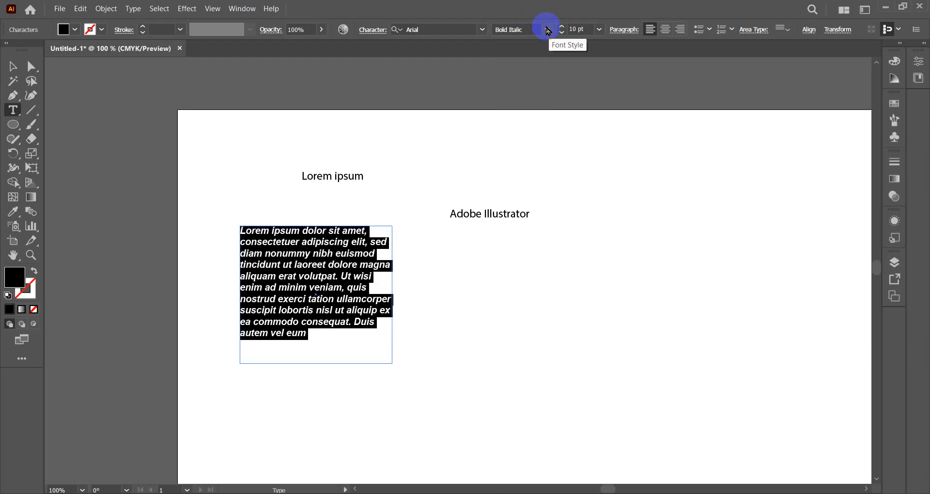
# Set the font of the selected area text to Myriad Pro and show its available font styles
pyautogui.click(484, 31)
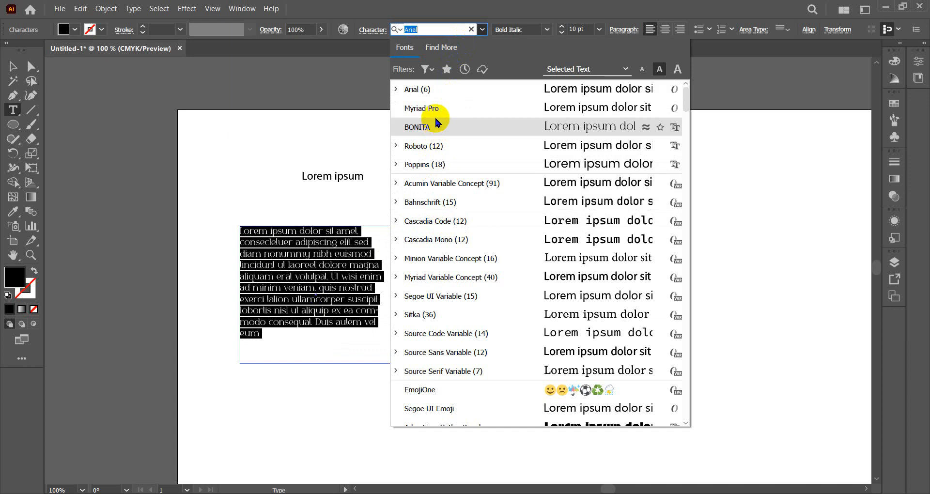
pyautogui.click(435, 109)
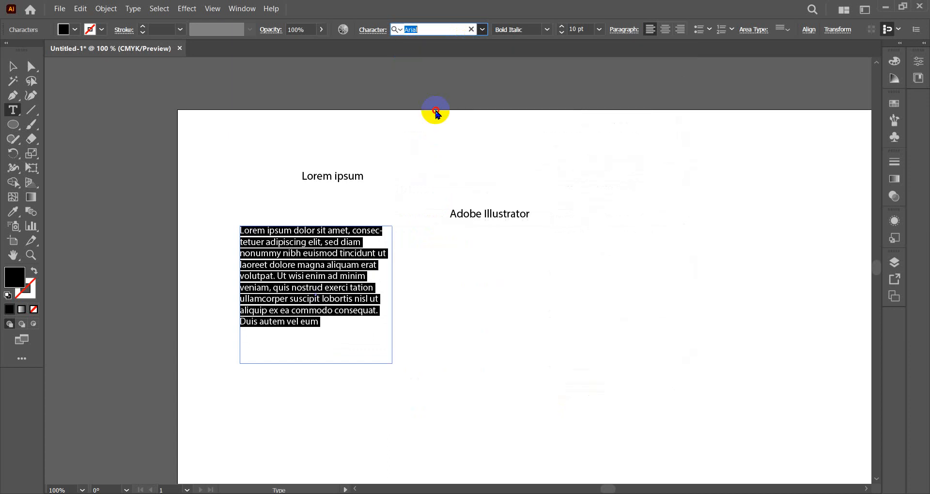
pyautogui.click(541, 30)
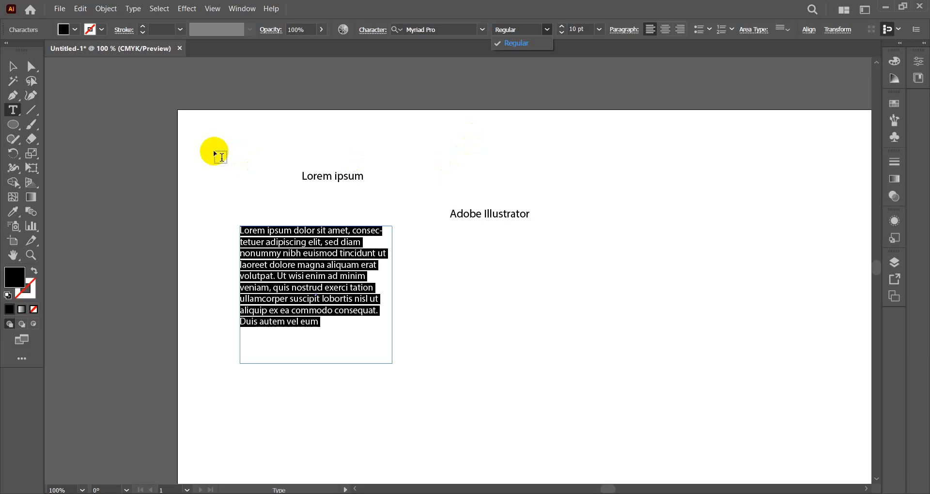
# Place point text to the right of "Adobe Illustrator" with "This is text" on the first line and "Line two" on the second
pyautogui.click(14, 111)
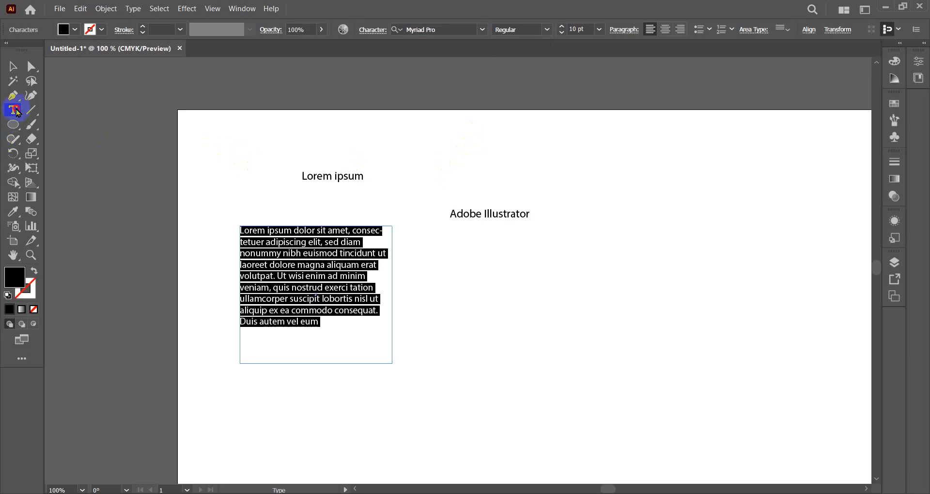
pyautogui.click(11, 109)
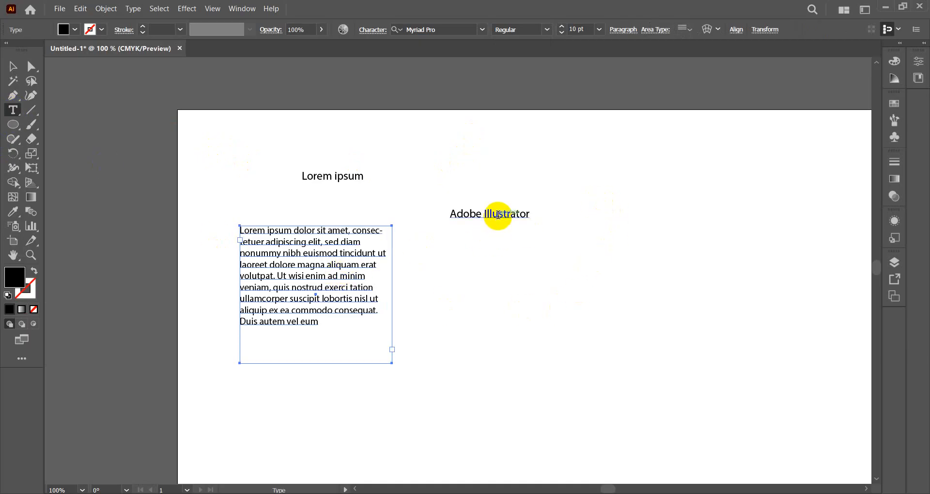
pyautogui.click(604, 209)
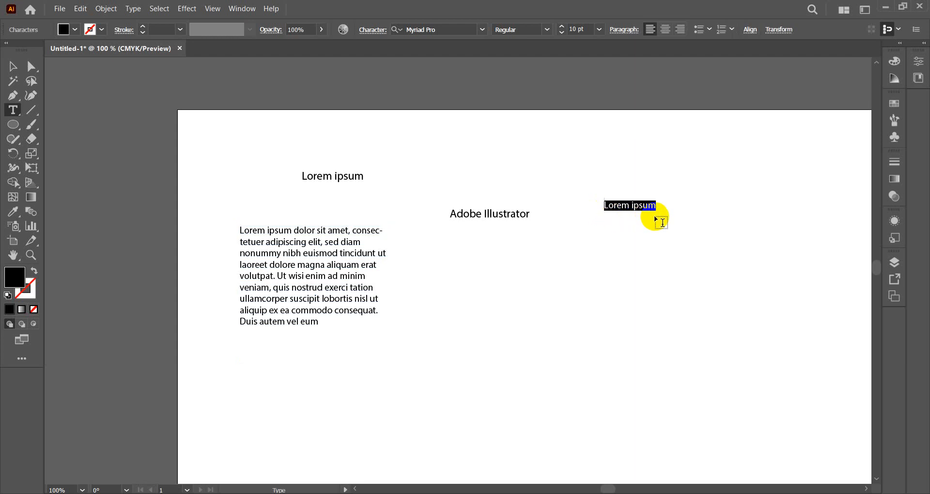
pyautogui.write('Th')
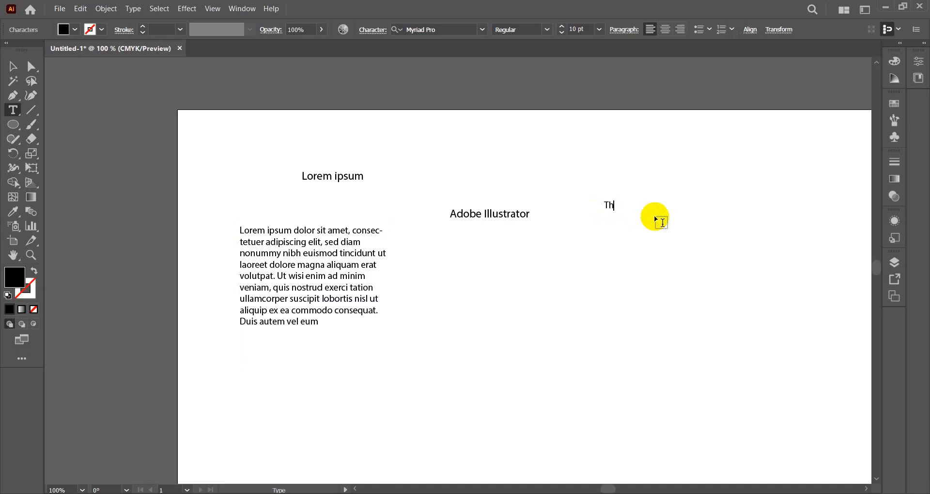
pyautogui.write('is is text')
pyautogui.press('Return')
pyautogui.write('Line te')
pyautogui.press('BackSpace')
pyautogui.write('wo')
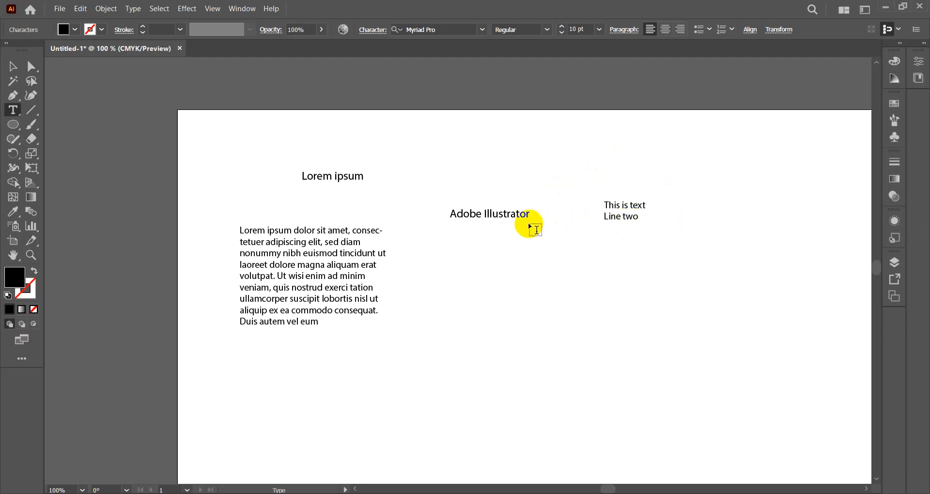
# Move the two-line "This is text" object up and to the left, above the right end of "Adobe Illustrator"
pyautogui.click(13, 66)
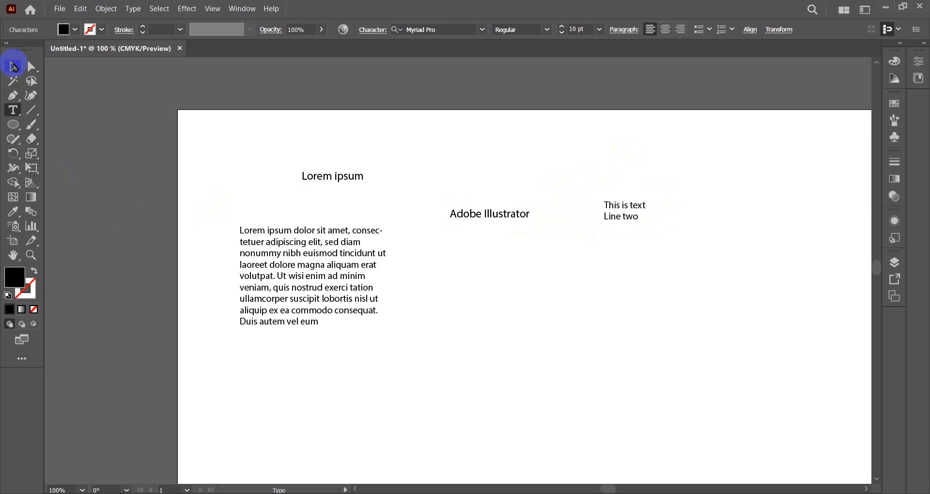
pyautogui.click(17, 72)
pyautogui.click(666, 172)
pyautogui.moveTo(618, 218); pyautogui.dragTo(570, 184)
# Place a point text object with the placeholder "Lorem ipsum" below the two-line text and remove the trailing spaces added to it
pyautogui.click(16, 111)
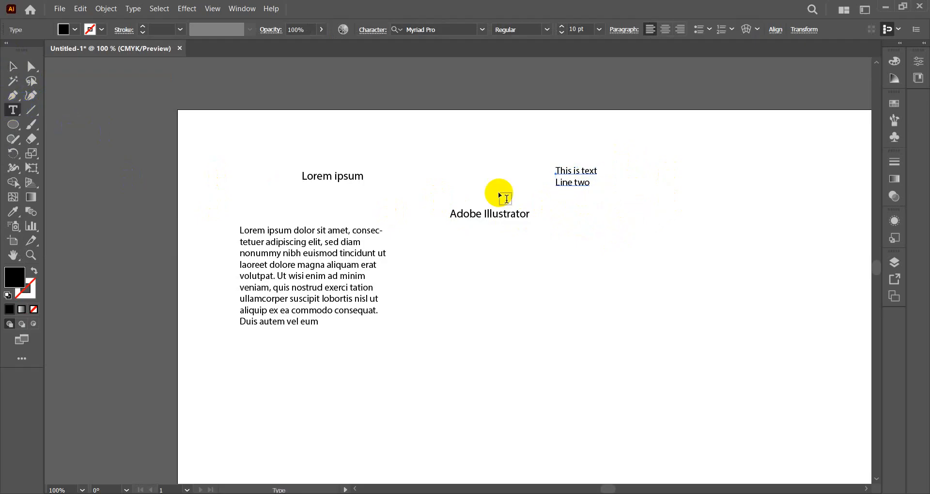
pyautogui.click(589, 239)
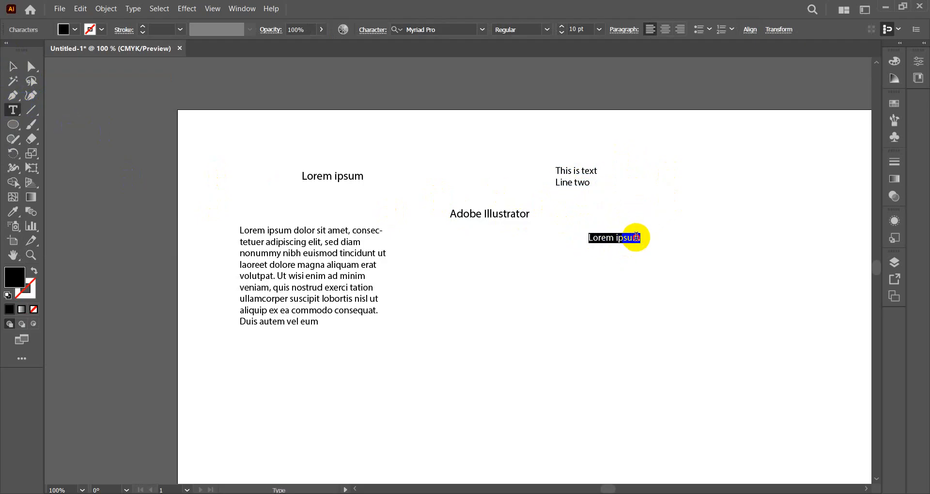
pyautogui.click(641, 242)
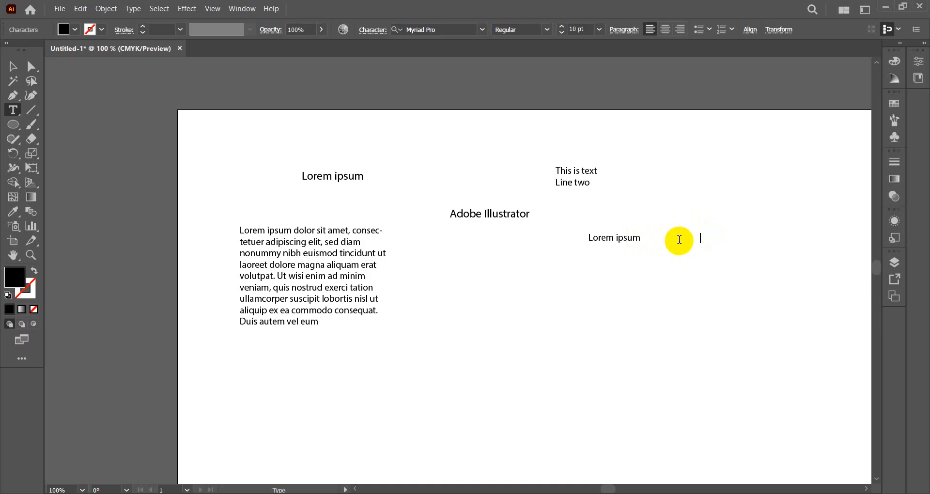
pyautogui.press('BackSpace')
pyautogui.press('BackSpace')
pyautogui.press('BackSpace')
pyautogui.press('BackSpace')
pyautogui.press('BackSpace')
pyautogui.press('BackSpace')
pyautogui.press('BackSpace')
pyautogui.press('BackSpace')
pyautogui.press('BackSpace')
pyautogui.press('BackSpace')
pyautogui.press('BackSpace')
pyautogui.press('BackSpace')
pyautogui.press('BackSpace')
pyautogui.press('BackSpace')
pyautogui.click(13, 66)
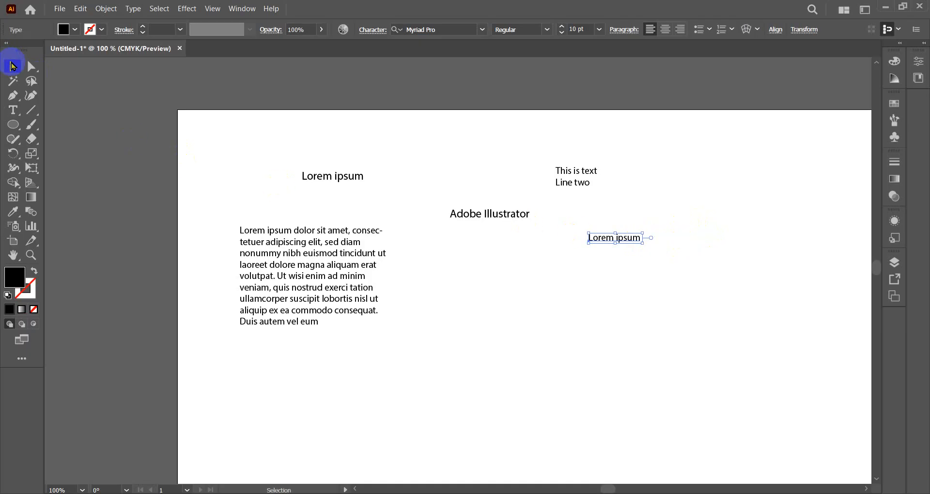
# Flip and flatten the small "Lorem ipsum" point text by freely scaling its bounding box to about 4.4 pt, and undo the extra adjustment
pyautogui.click(817, 364)
pyautogui.moveTo(708, 265); pyautogui.dragTo(633, 262)
pyautogui.click(549, 227)
pyautogui.moveTo(549, 227); pyautogui.dragTo(632, 226)
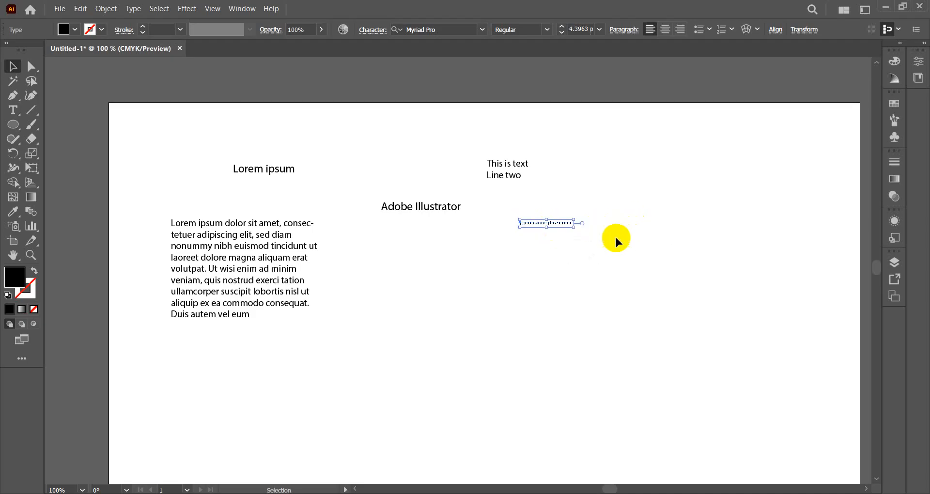
pyautogui.moveTo(563, 228); pyautogui.dragTo(504, 256)
pyautogui.hotkey('ctrl', 'z')
# Try stretching the "Adobe Illustrator" text non-proportionally to about 56 pt and again to about 31 pt, undoing each attempt
pyautogui.click(440, 209)
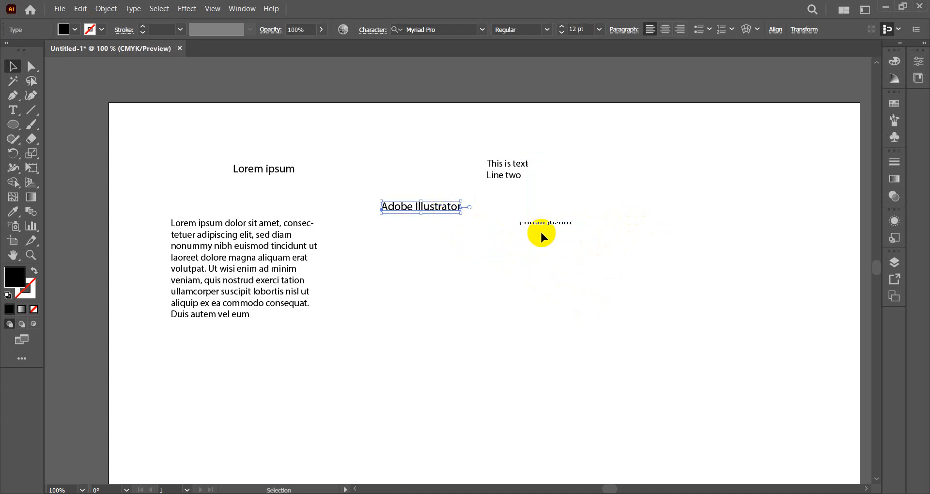
pyautogui.scroll(3, 484, 225)
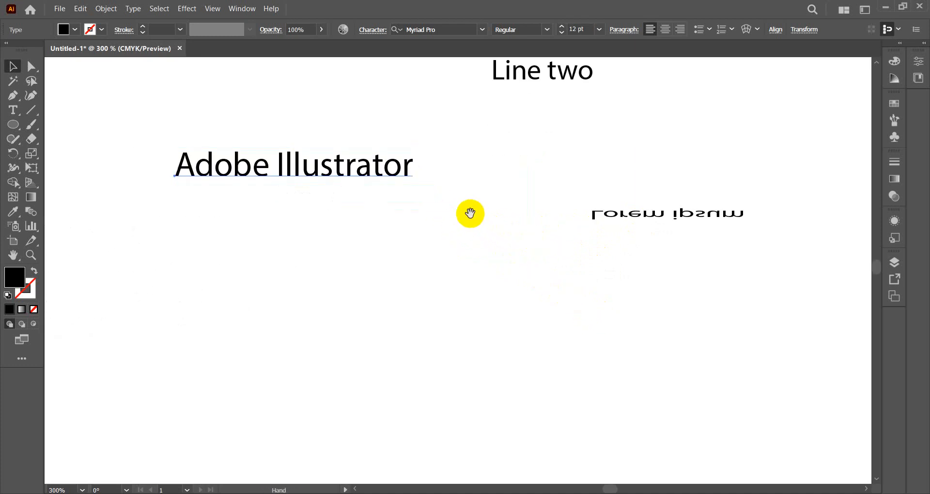
pyautogui.moveTo(473, 215); pyautogui.dragTo(571, 270)
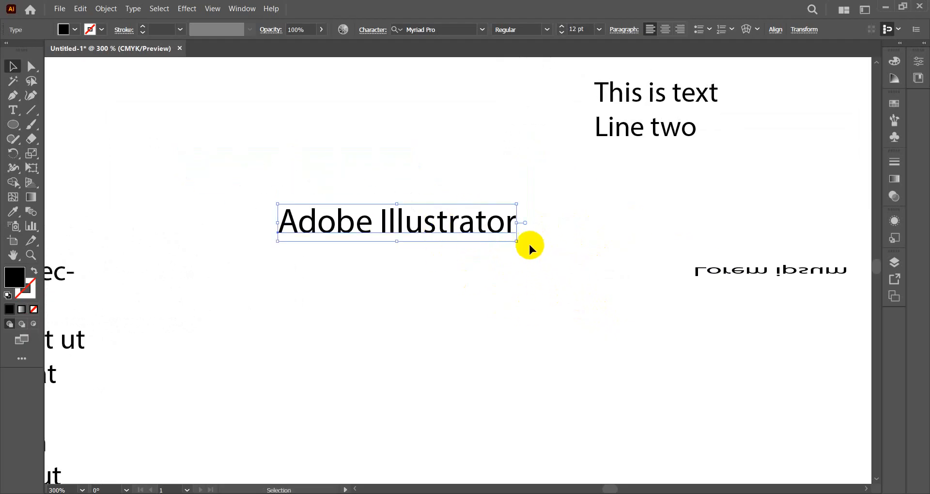
pyautogui.moveTo(516, 241); pyautogui.dragTo(666, 381)
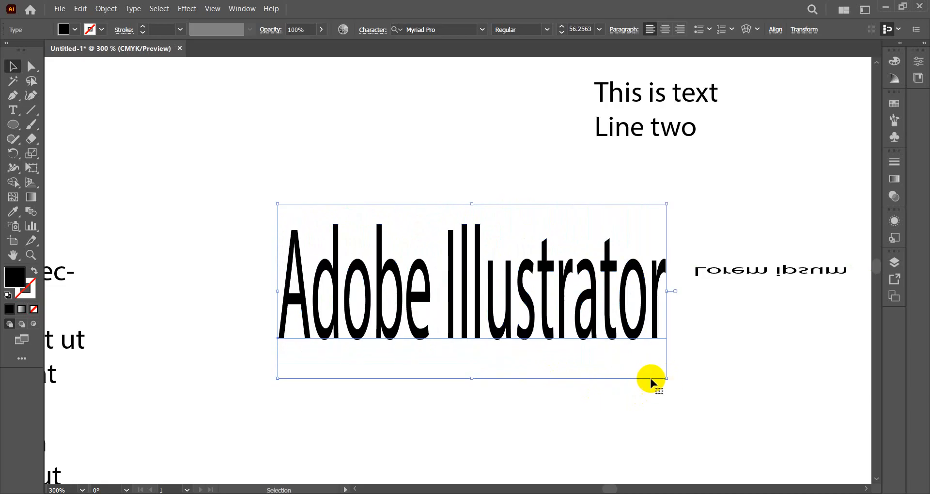
pyautogui.moveTo(533, 312); pyautogui.dragTo(440, 264)
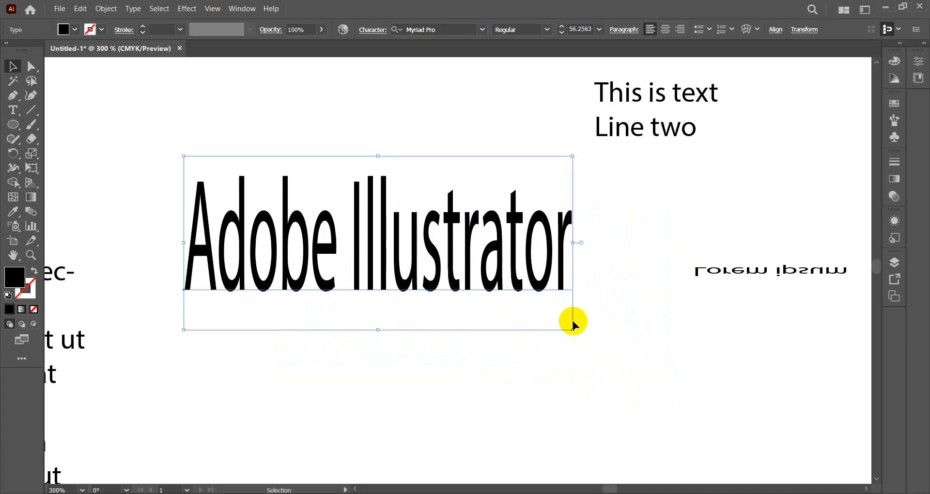
pyautogui.hotkey('ctrl', 'z')
pyautogui.hotkey('ctrl', 'z')
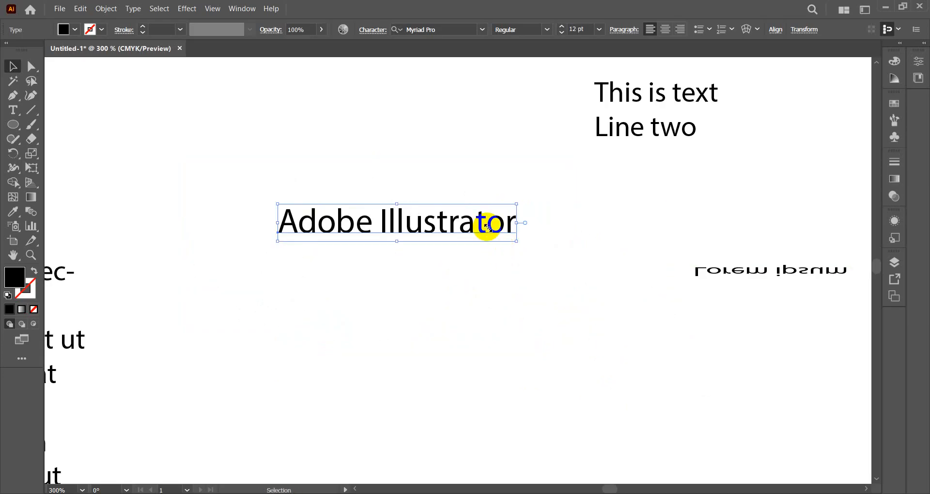
pyautogui.moveTo(518, 240); pyautogui.dragTo(624, 301)
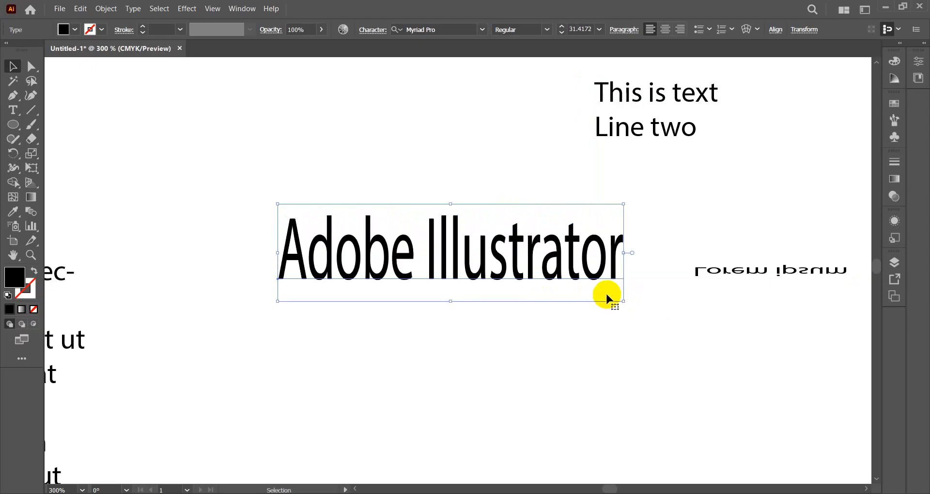
pyautogui.hotkey('ctrl', 'z')
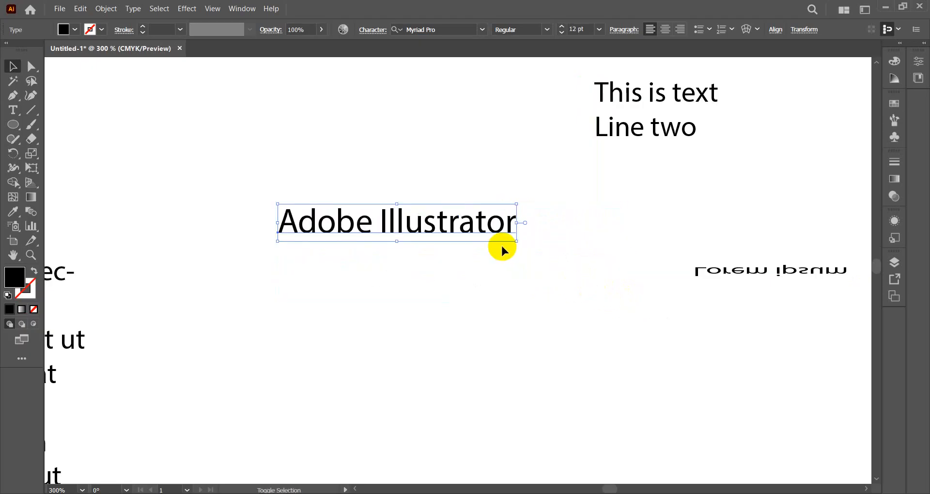
# Scale the "Adobe Illustrator" text proportionally to about 15.5 pt, and undo a trial move of it
pyautogui.moveTo(517, 240); pyautogui.dragTo(585, 305)
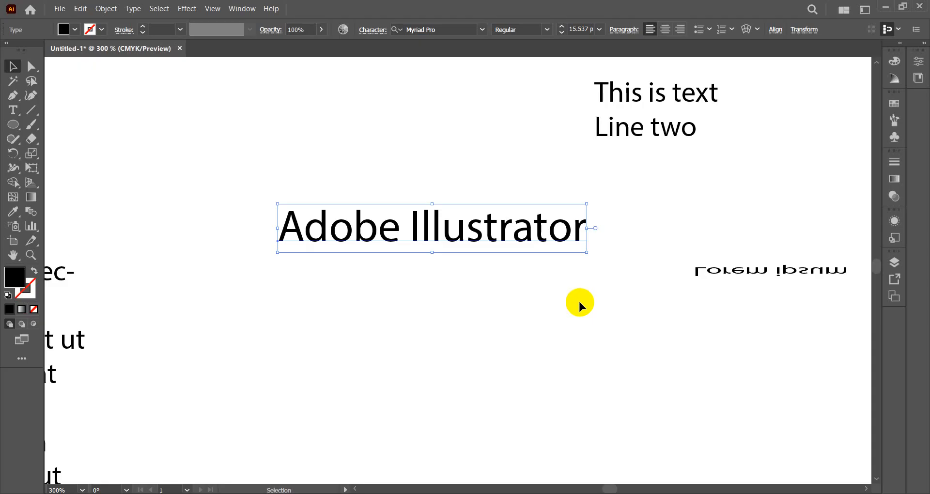
pyautogui.moveTo(478, 239); pyautogui.dragTo(437, 221)
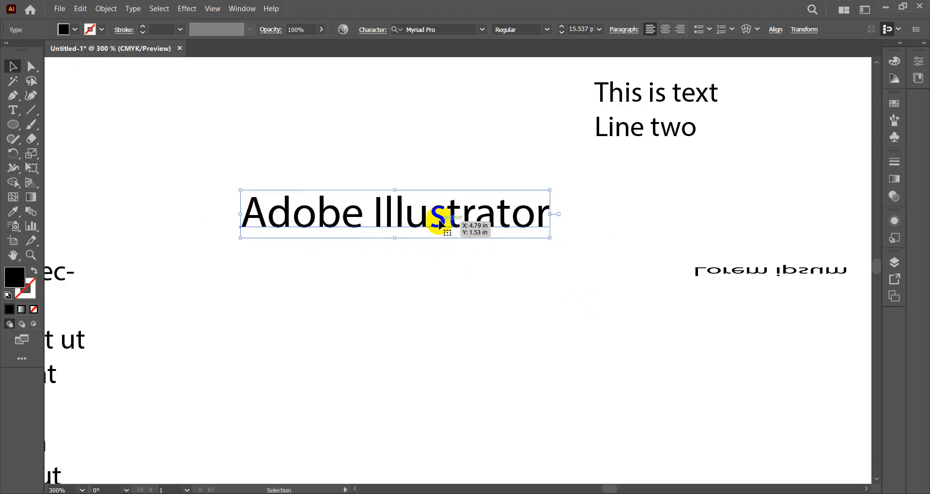
pyautogui.hotkey('ctrl', 'z')
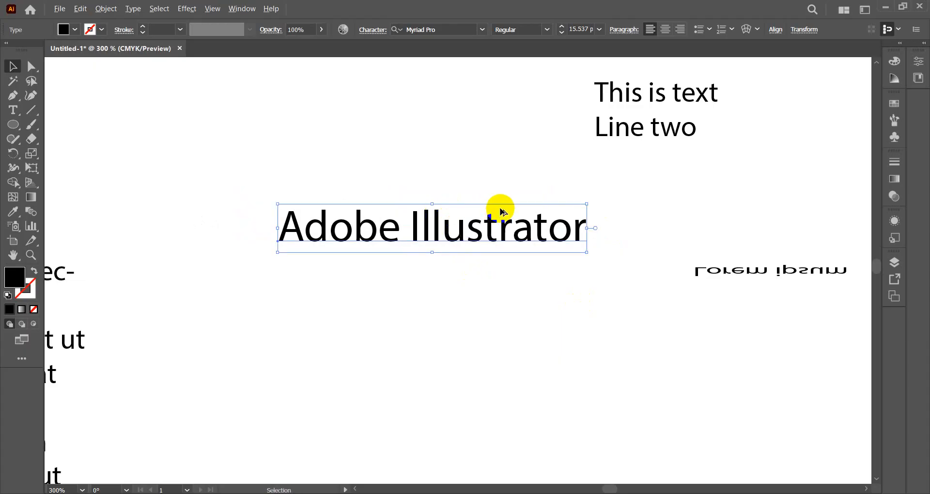
pyautogui.scroll(-1, 501, 204)
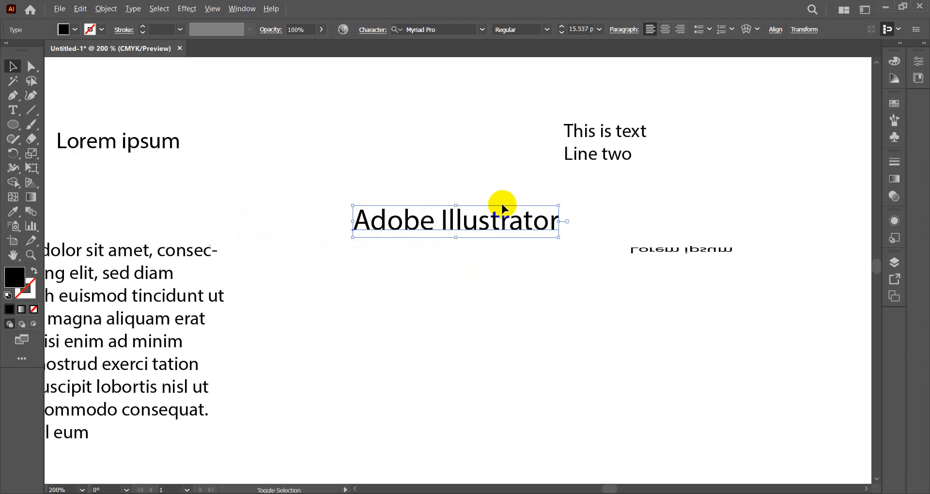
pyautogui.scroll(-2, 517, 198)
pyautogui.press('space')
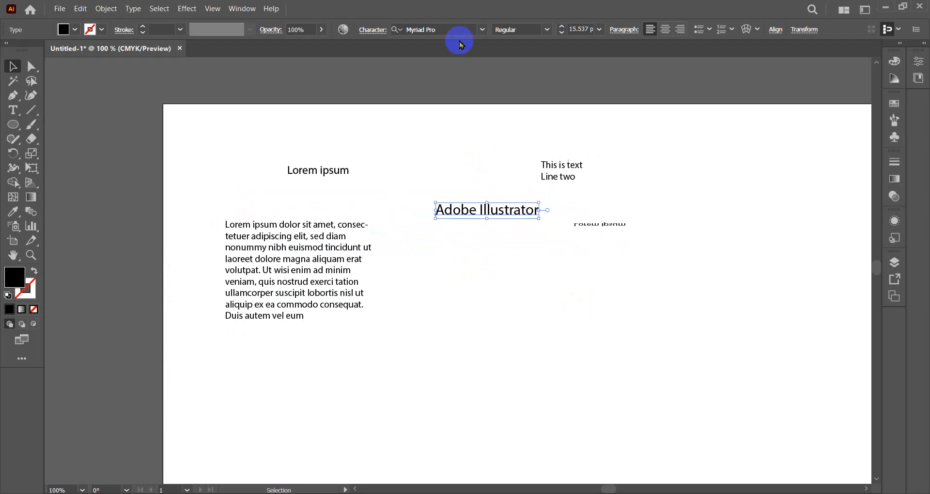
# Look over the available fonts for the "Adobe Illustrator" text and deselect the text
pyautogui.click(483, 30)
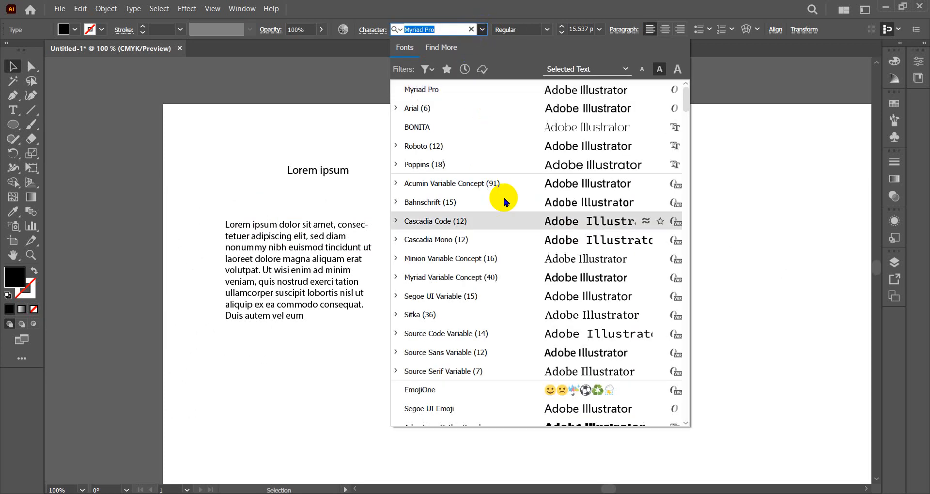
pyautogui.click(483, 30)
pyautogui.click(685, 198)
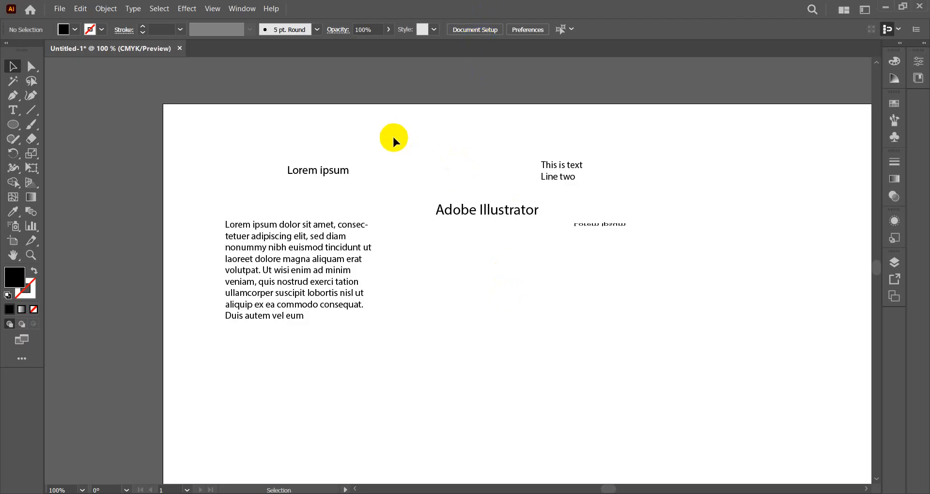
# Select the "Adobe Illustrator" text and search the installed fonts for "Rubik"
pyautogui.click(467, 211)
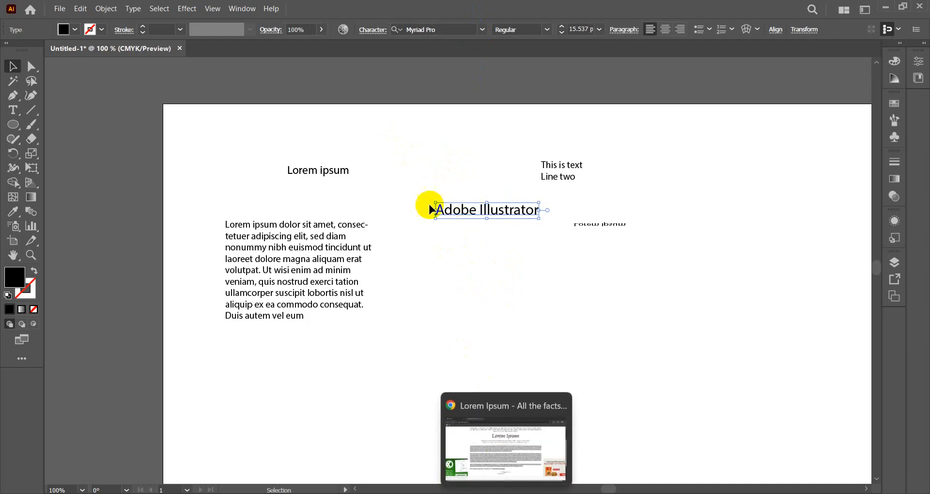
pyautogui.click(442, 30)
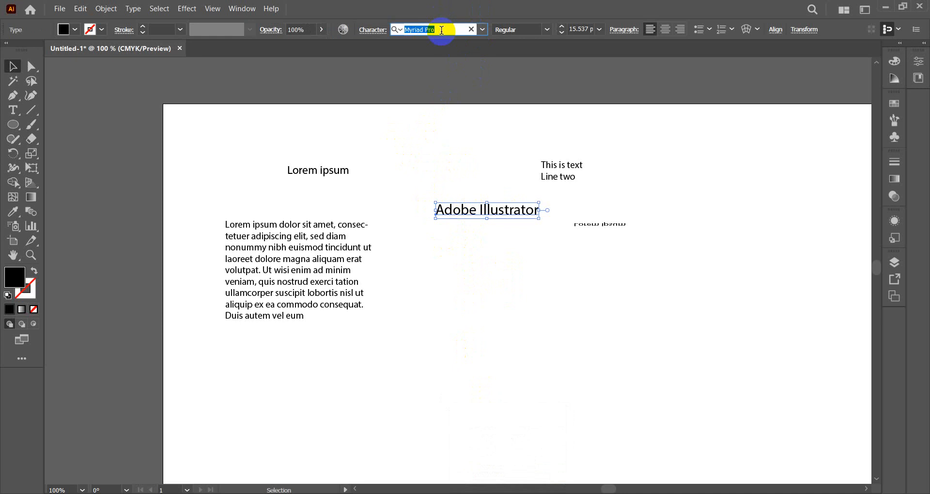
pyautogui.write('R')
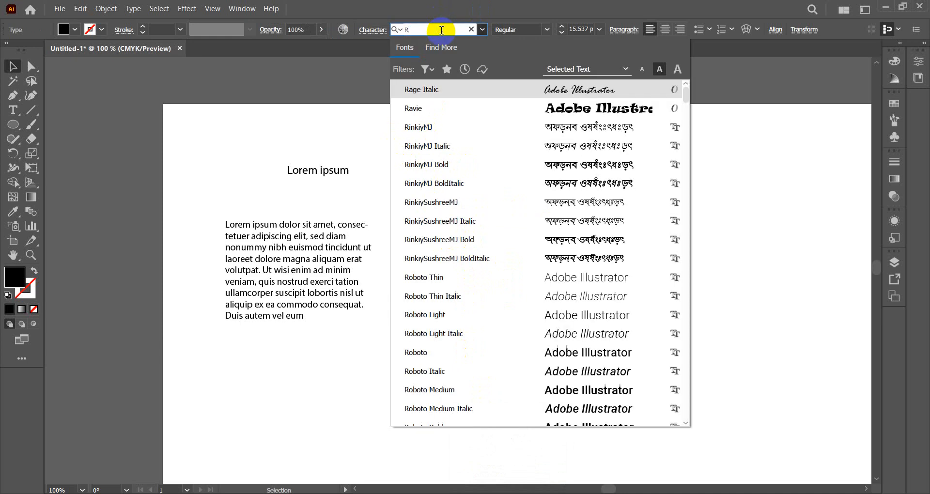
pyautogui.write('ubik')
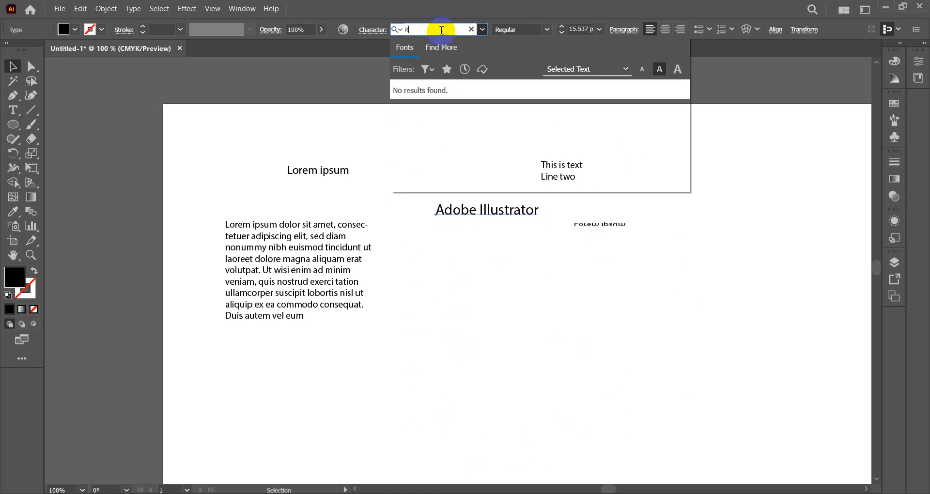
pyautogui.press('BackSpace')
pyautogui.press('BackSpace')
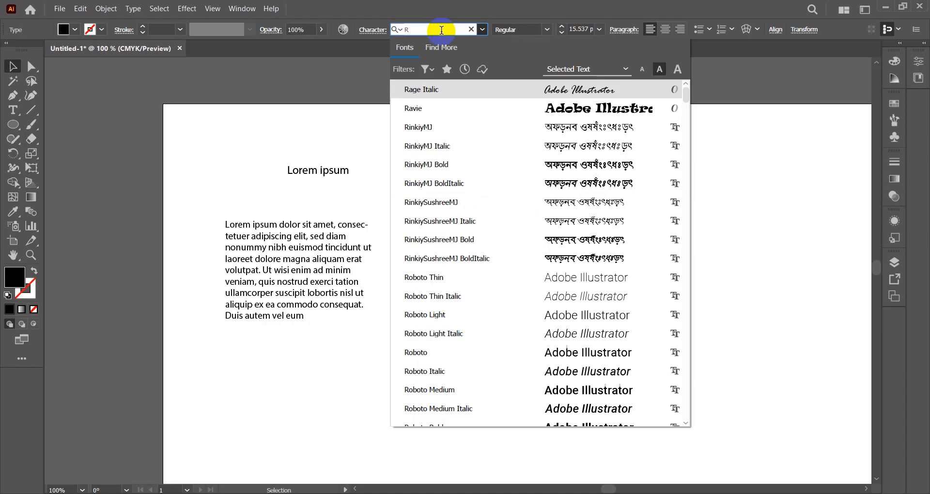
# Search the fonts for "Pop" and set the "Adobe Illustrator" text to Poppins Bold
pyautogui.write('Po')
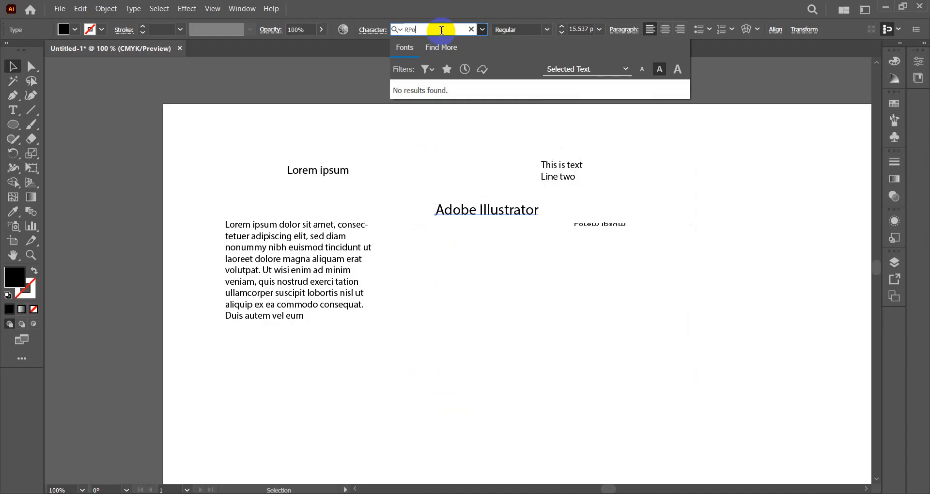
pyautogui.press('BackSpace')
pyautogui.press('BackSpace')
pyautogui.press('BackSpace')
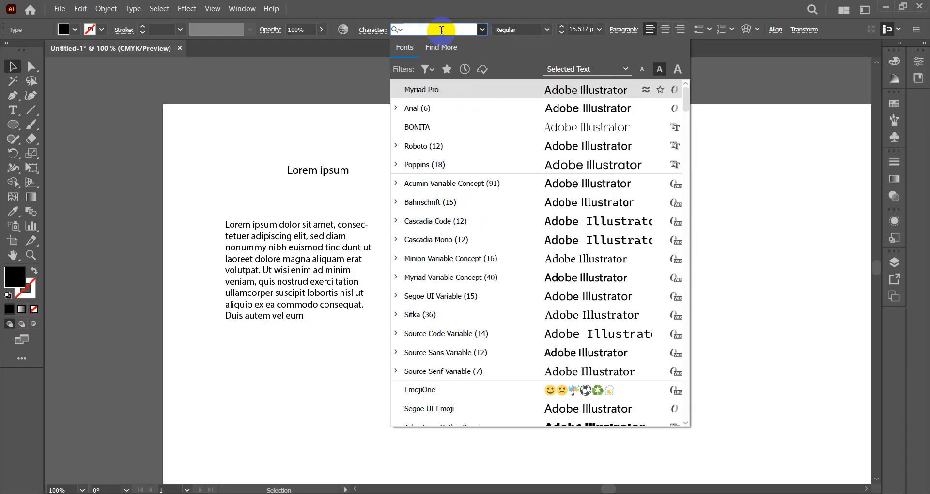
pyautogui.write('Po')
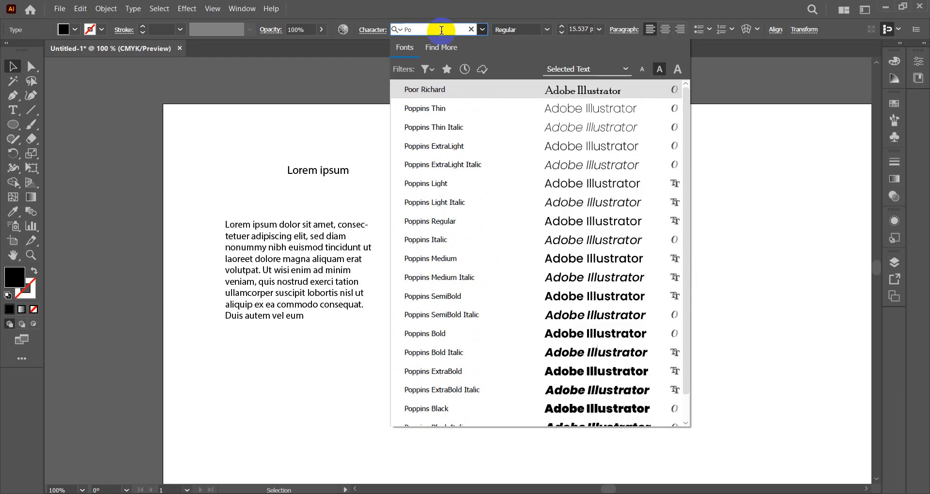
pyautogui.write('p')
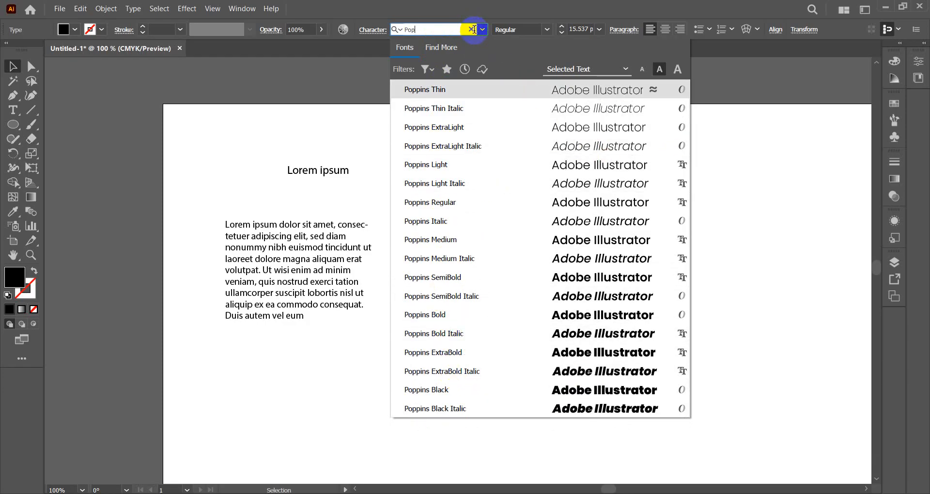
pyautogui.click(444, 313)
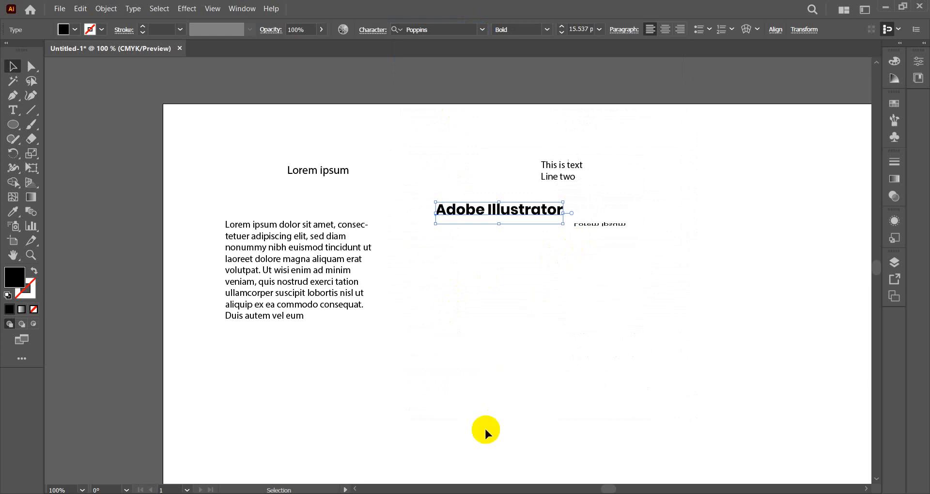
# Switch to Chrome, search for "rubik font" in a new tab and open the Rubik specimen page on Google Fonts
pyautogui.click(506, 493)
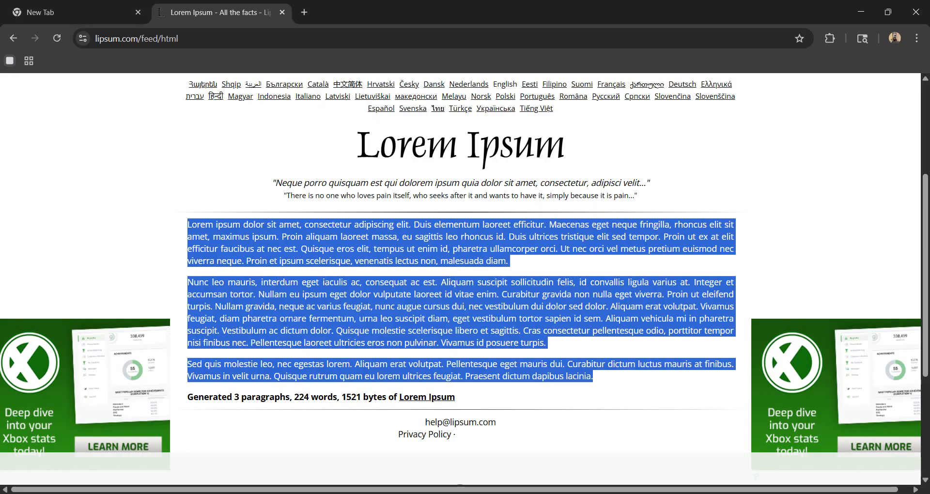
pyautogui.click(304, 13)
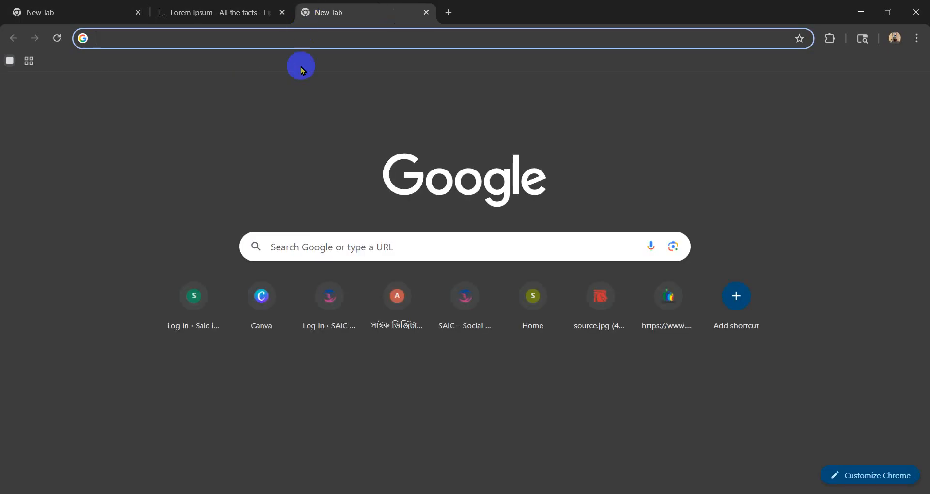
pyautogui.click(351, 252)
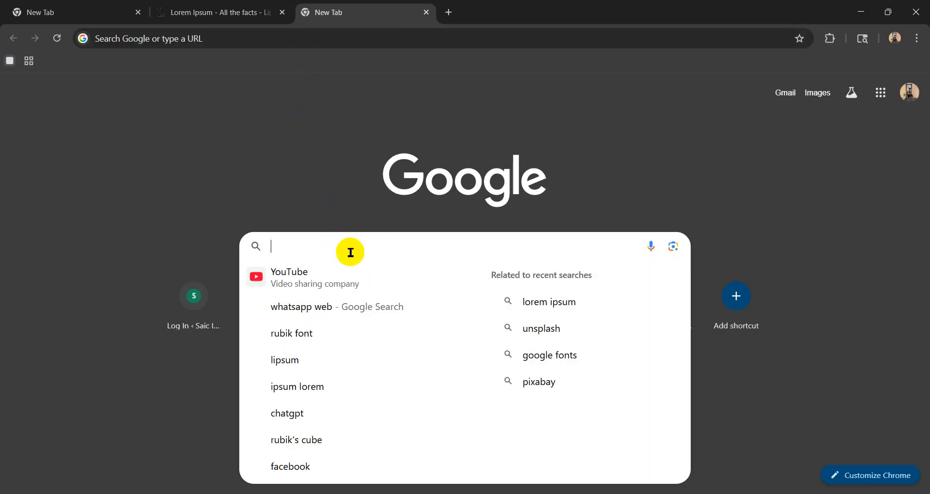
pyautogui.write('Rub')
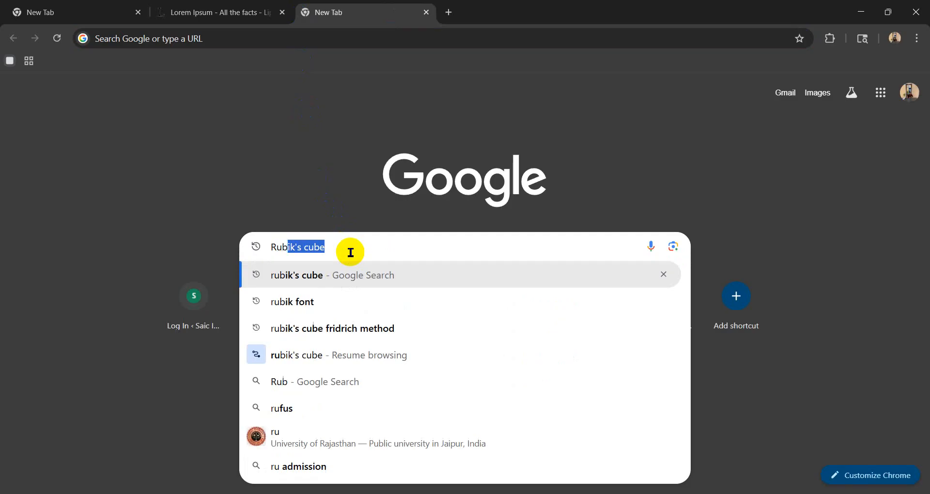
pyautogui.write('i')
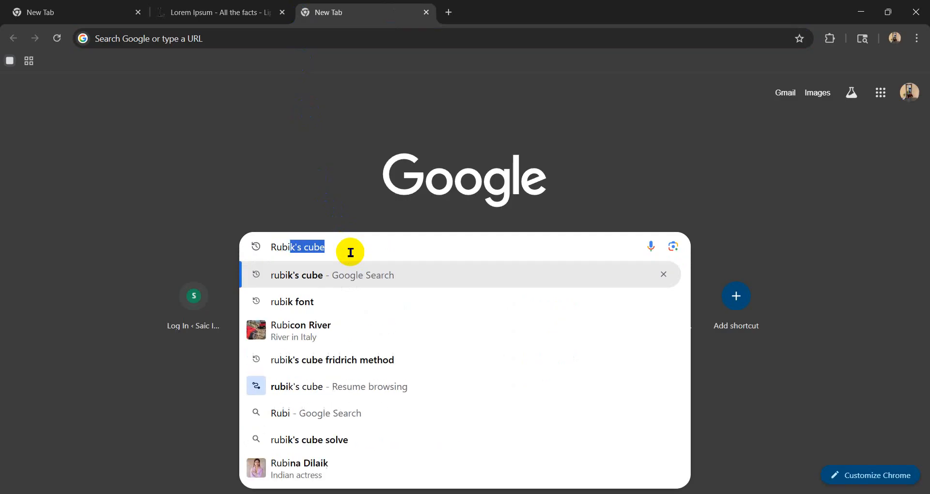
pyautogui.click(312, 303)
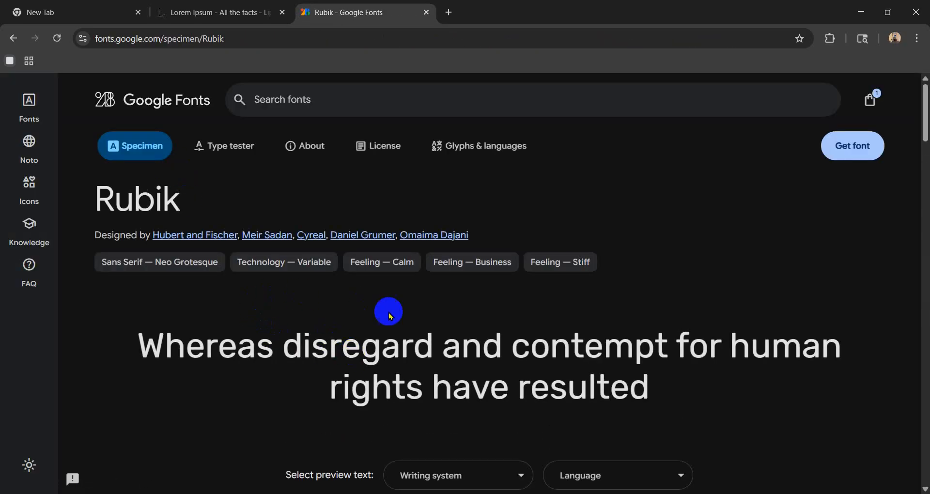
# Examine the Rubik style samples on the specimen page, from Light 300 to Black 900 Italic
pyautogui.scroll(-5, 401, 318)
pyautogui.scroll(-7, 402, 322)
pyautogui.scroll(4, 339, 314)
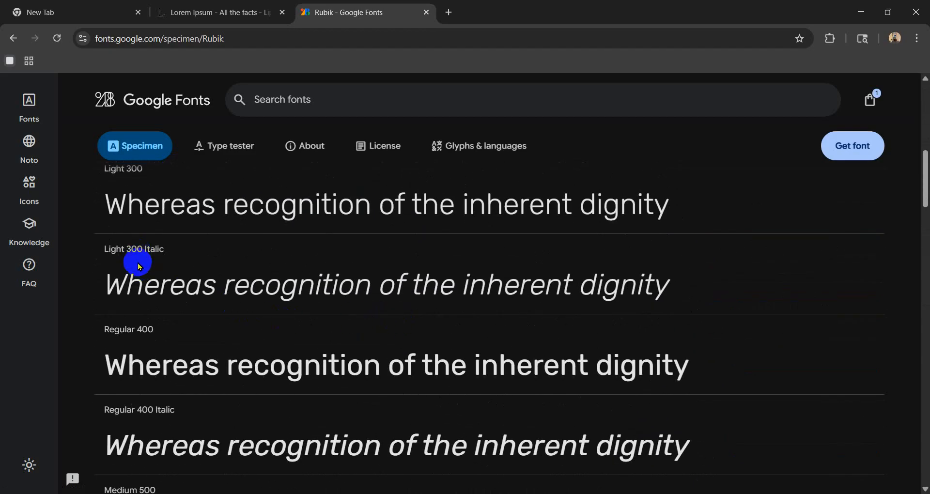
pyautogui.scroll(-3, 164, 339)
pyautogui.scroll(-13, 187, 315)
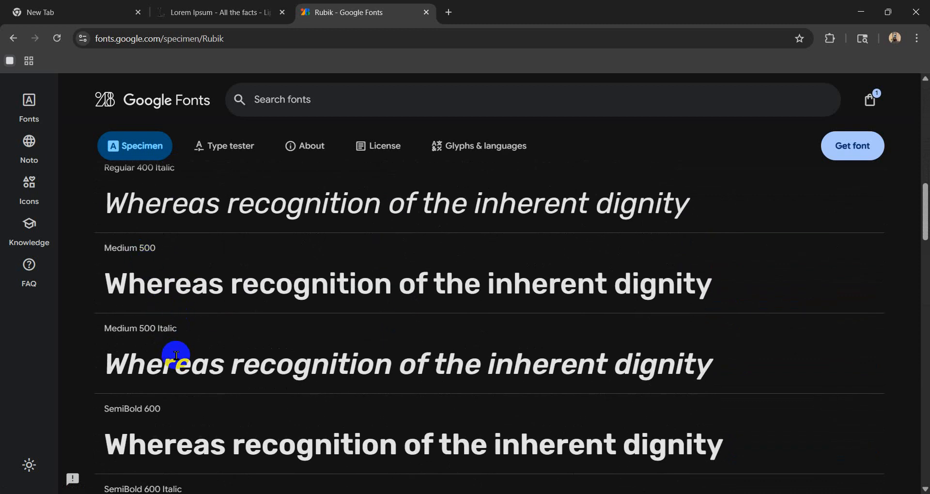
pyautogui.scroll(-5, 182, 365)
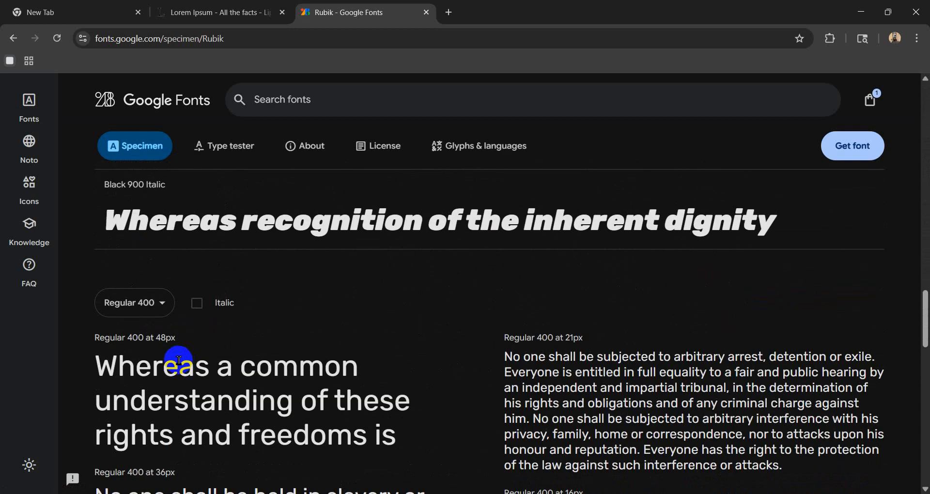
pyautogui.scroll(20, 364, 376)
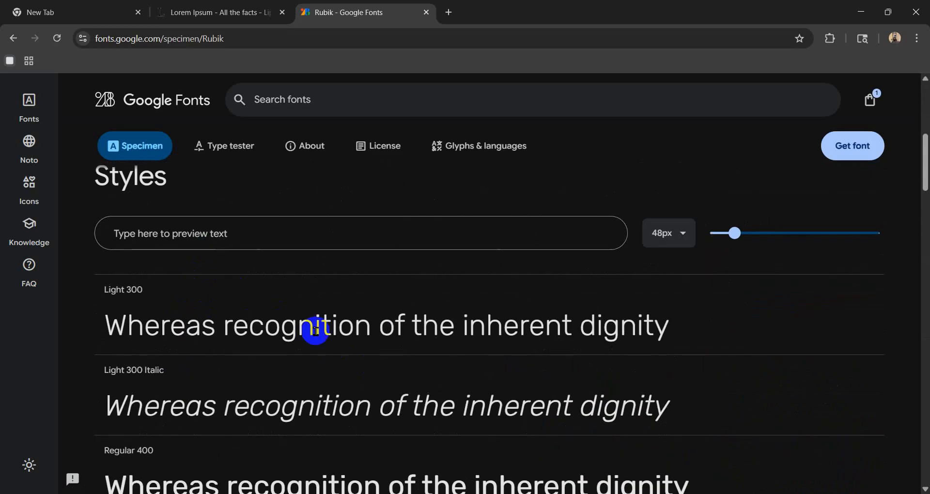
# Add Rubik to the Google Fonts selection and download all selected families, Poppins and Rubik, together
pyautogui.click(849, 155)
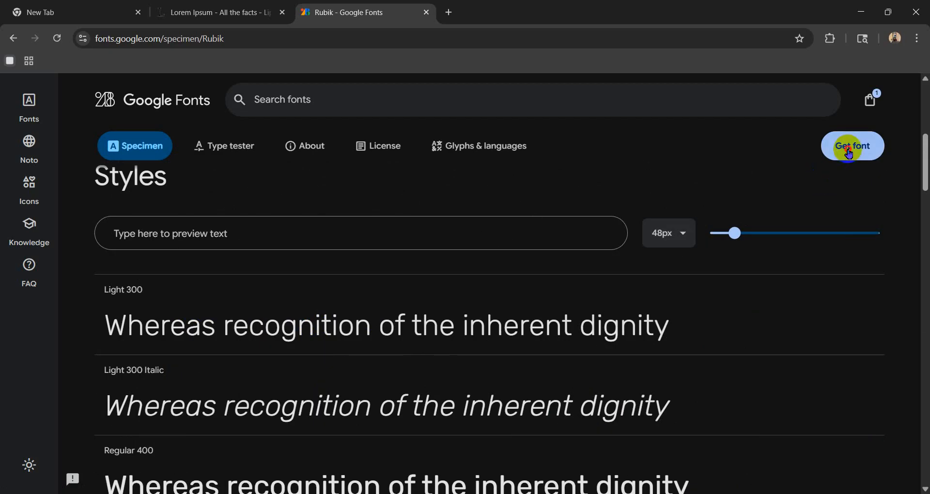
pyautogui.click(850, 153)
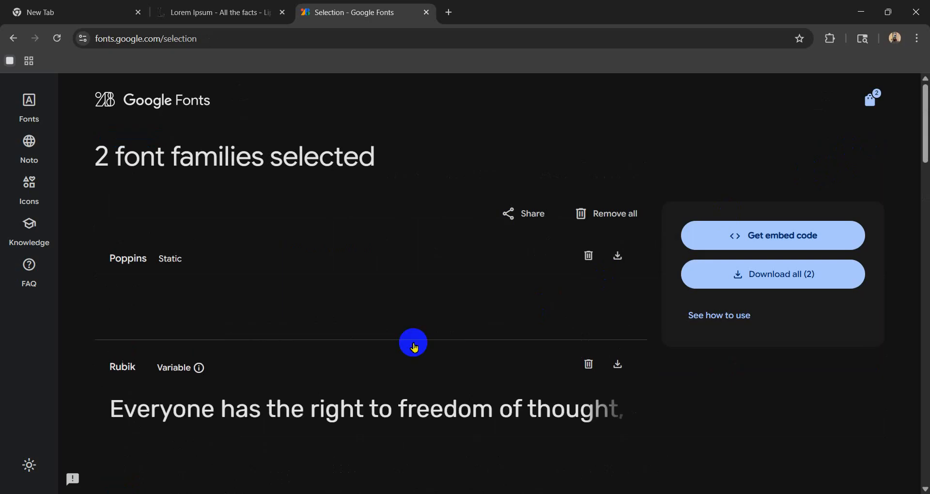
pyautogui.scroll(-5, 344, 366)
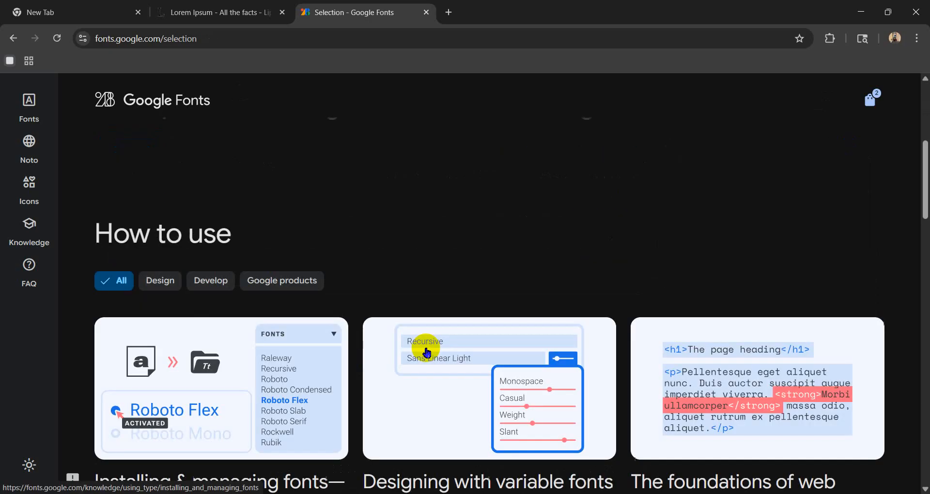
pyautogui.scroll(5, 464, 284)
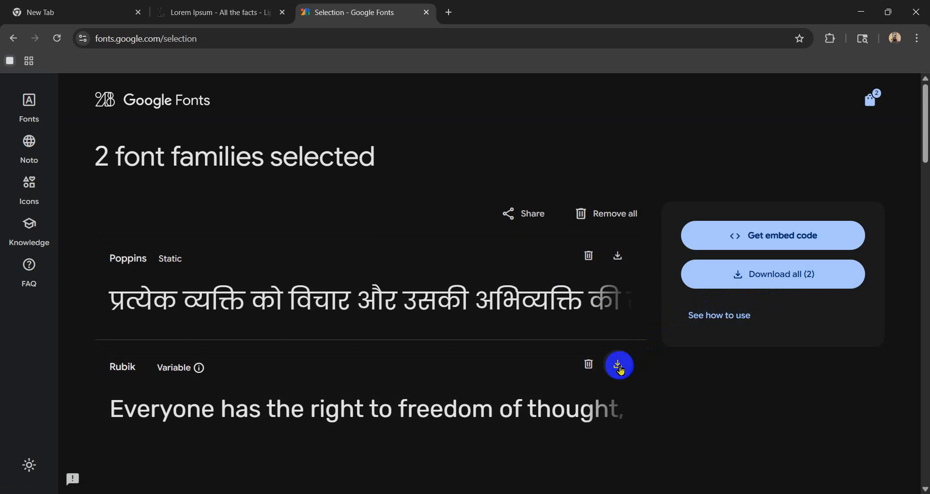
pyautogui.click(766, 287)
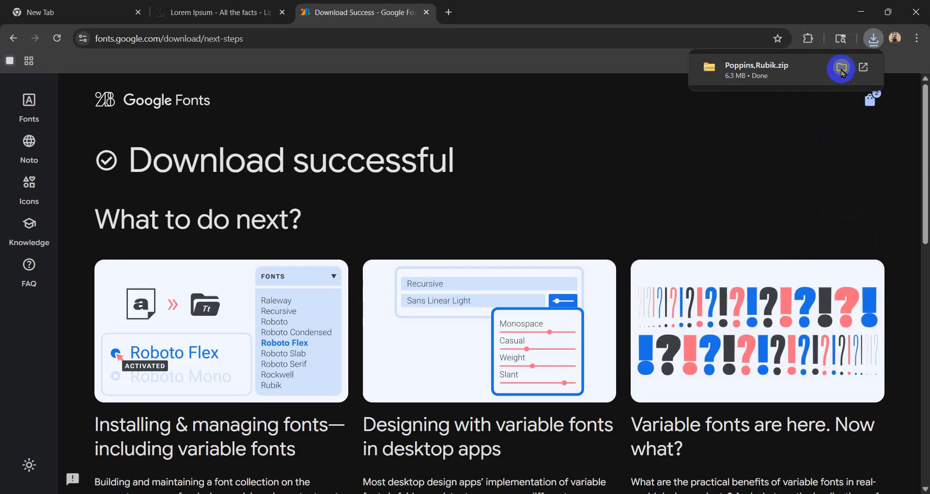
# Show the downloaded Poppins,Rubik.zip in File Explorer, look inside the archive and return to the Downloads folder
pyautogui.click(842, 69)
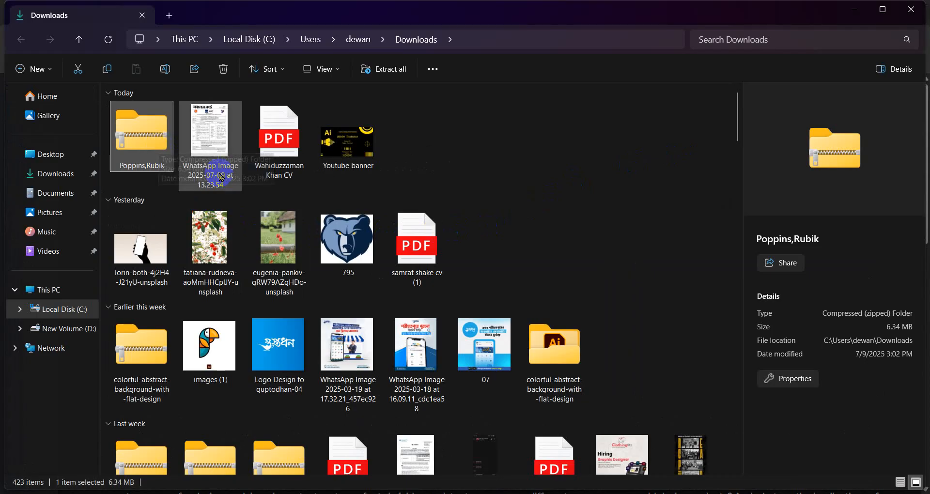
pyautogui.doubleClick(147, 140)
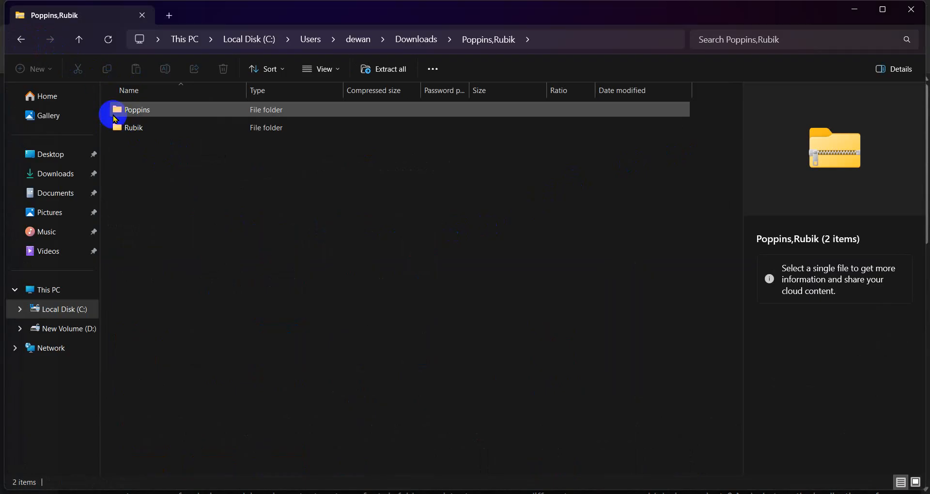
pyautogui.click(18, 40)
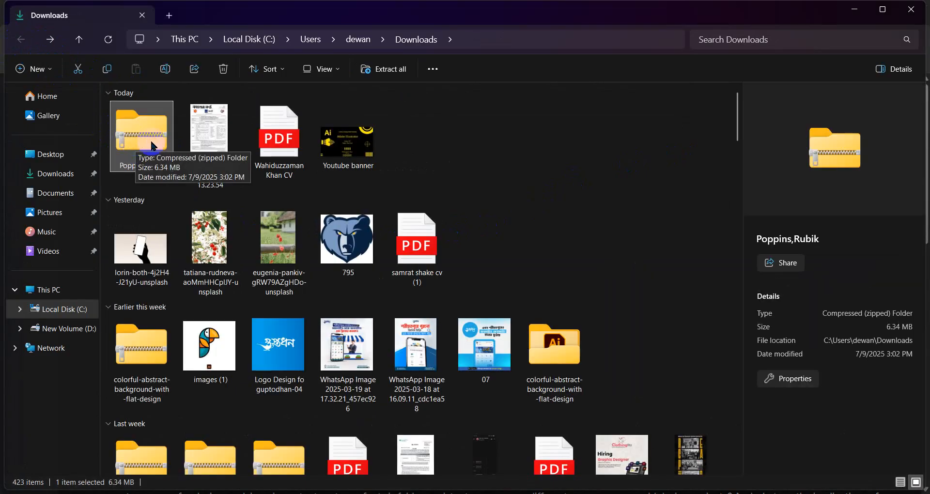
# Extract the Poppins,Rubik archive into the default Downloads\Poppins,Rubik folder and look at the font files in its Poppins subfolder
pyautogui.click(151, 137)
pyautogui.rightClick(151, 137)
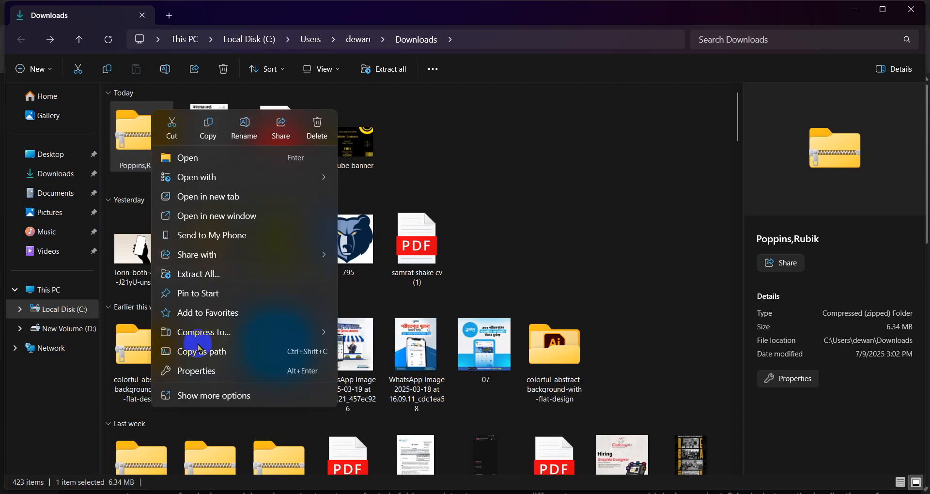
pyautogui.click(213, 275)
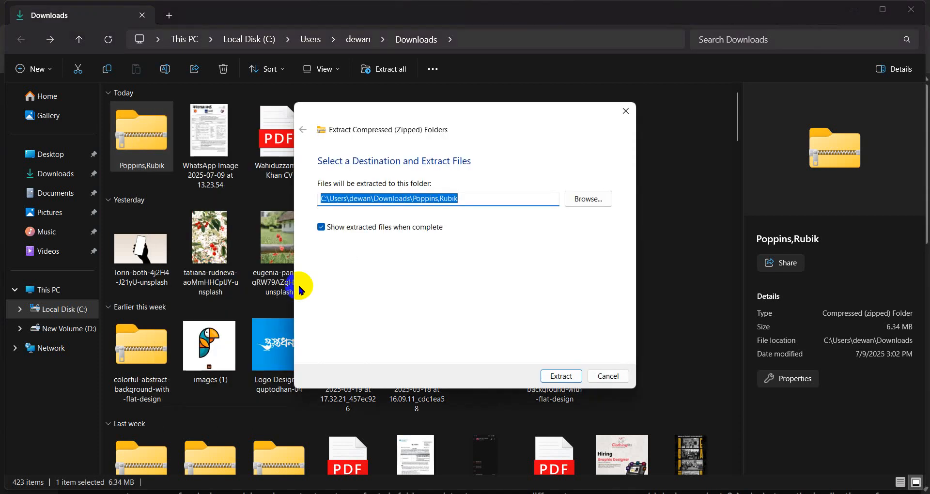
pyautogui.click(559, 382)
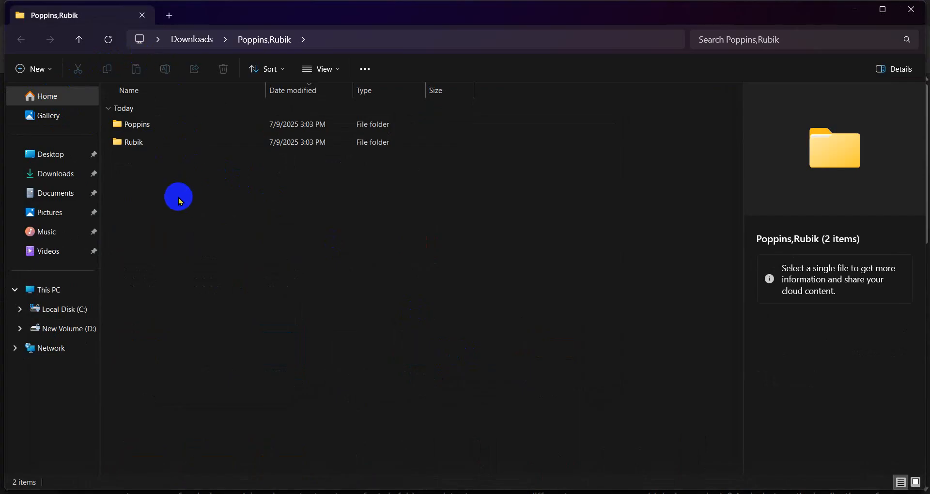
pyautogui.doubleClick(177, 124)
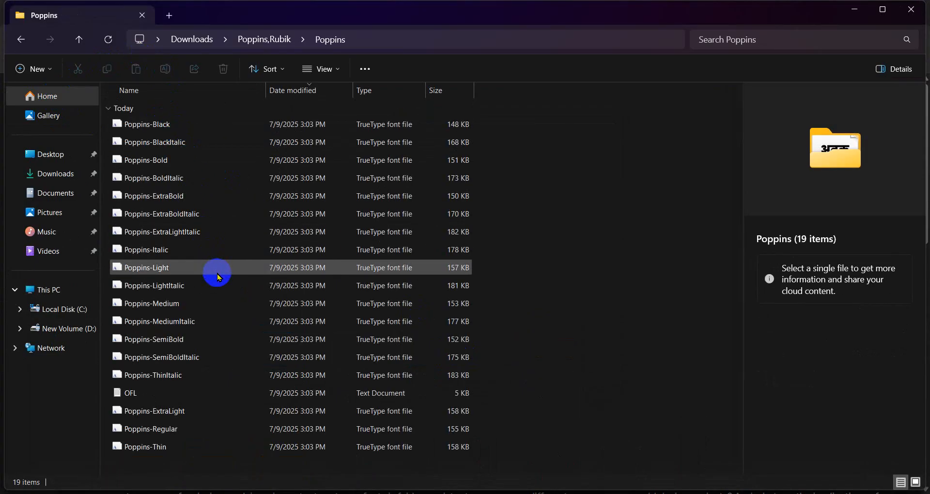
pyautogui.click(78, 39)
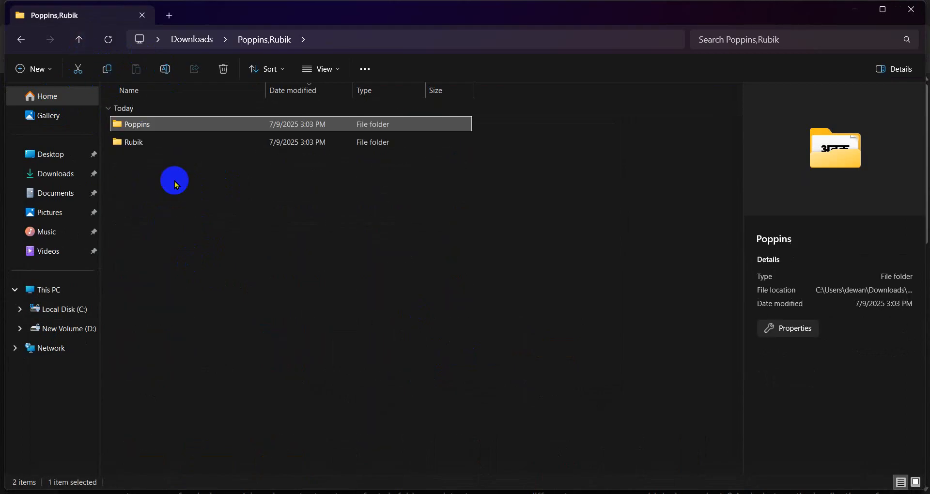
# Install Rubik-VariableFont_wght and Rubik-Italic-VariableFont_wght from the Rubik subfolder of the extracted Poppins,Rubik folder
pyautogui.doubleClick(164, 141)
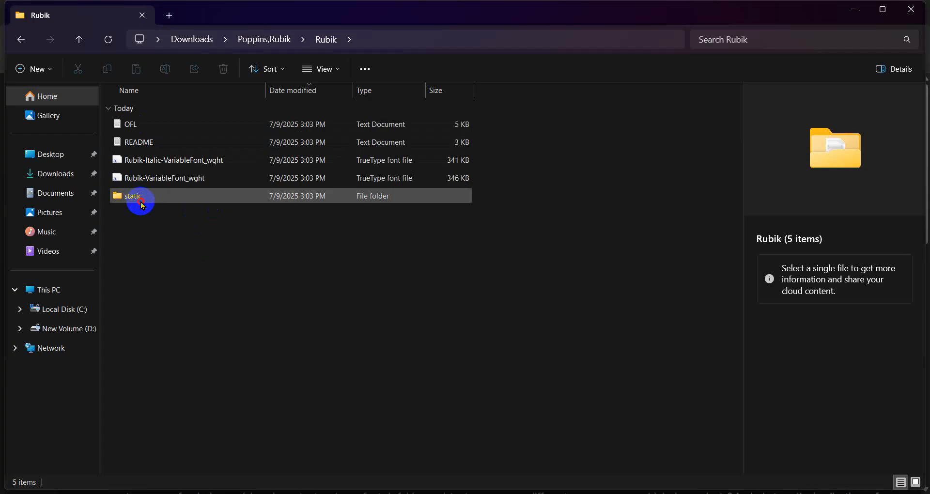
pyautogui.click(183, 178)
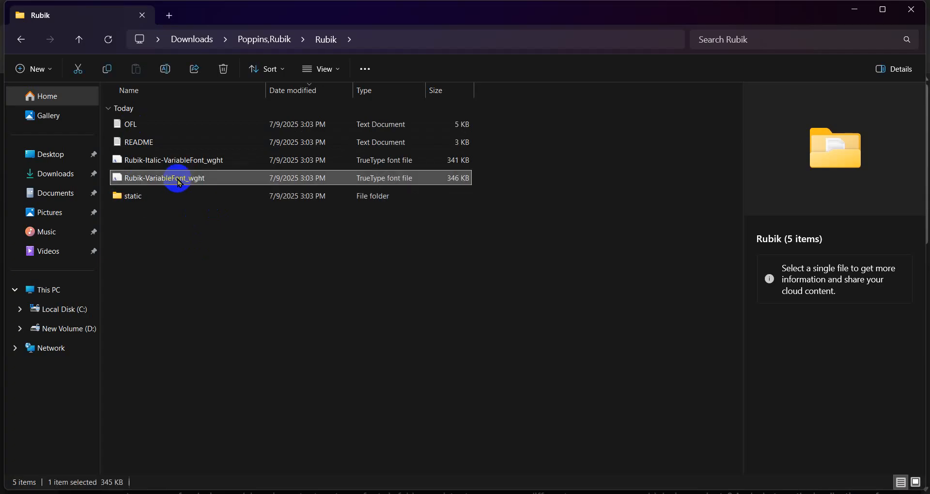
pyautogui.keyDown('ctrl'); pyautogui.click(213, 160); pyautogui.keyUp('ctrl')
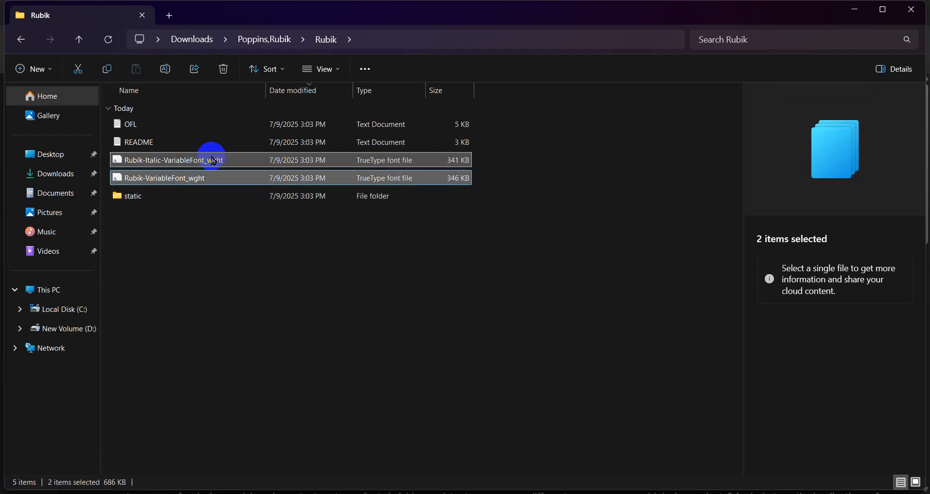
pyautogui.rightClick(236, 170)
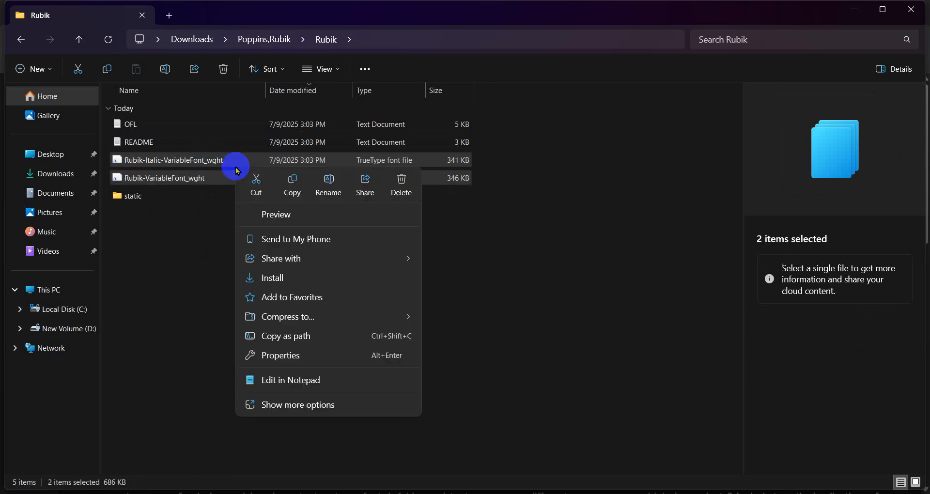
pyautogui.click(297, 283)
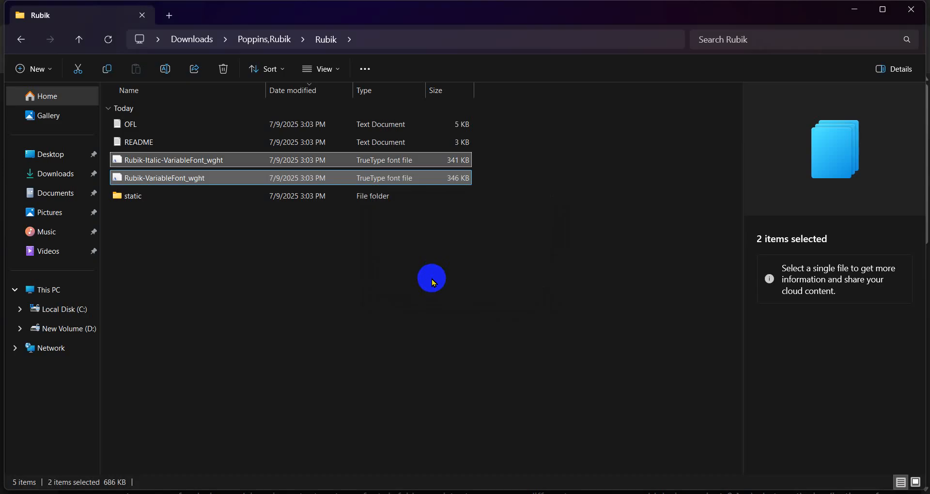
# Switch to Illustrator and set the short "Lorem ipsum" text above the paragraph to Rubik Bold
pyautogui.moveTo(566, 493)
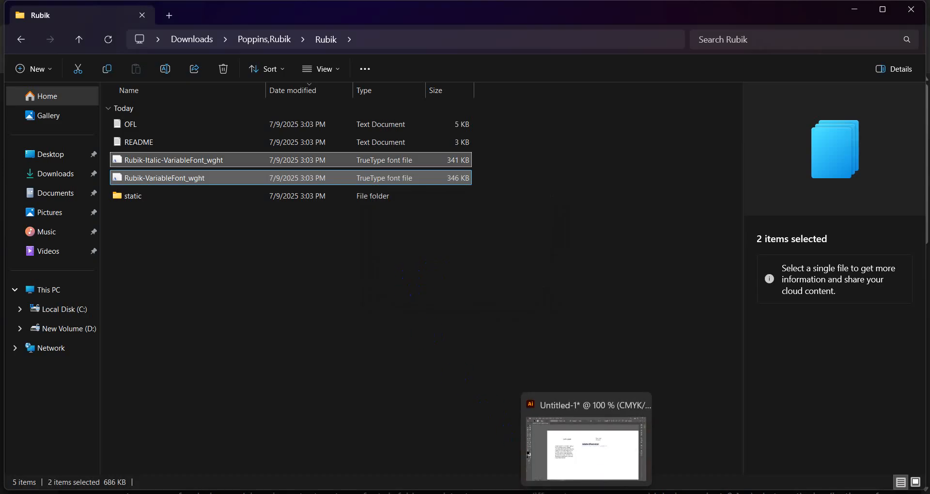
pyautogui.click(586, 474)
pyautogui.click(448, 296)
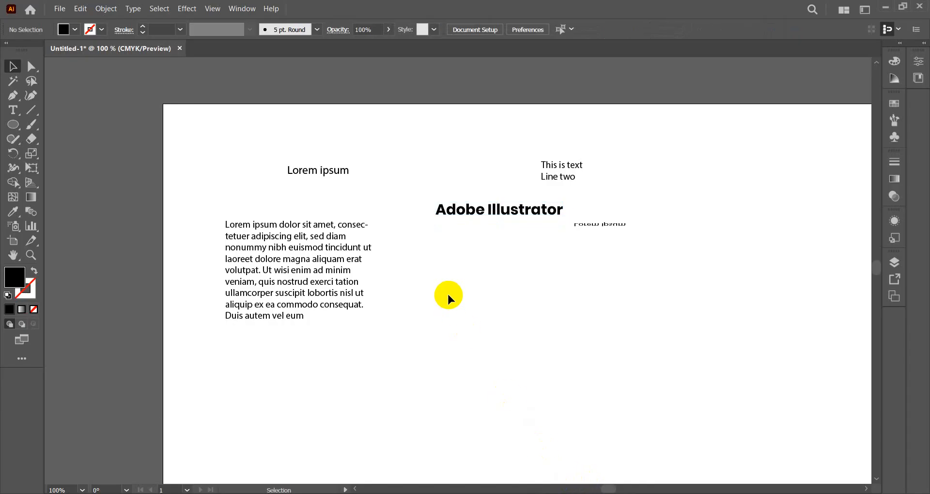
pyautogui.click(334, 175)
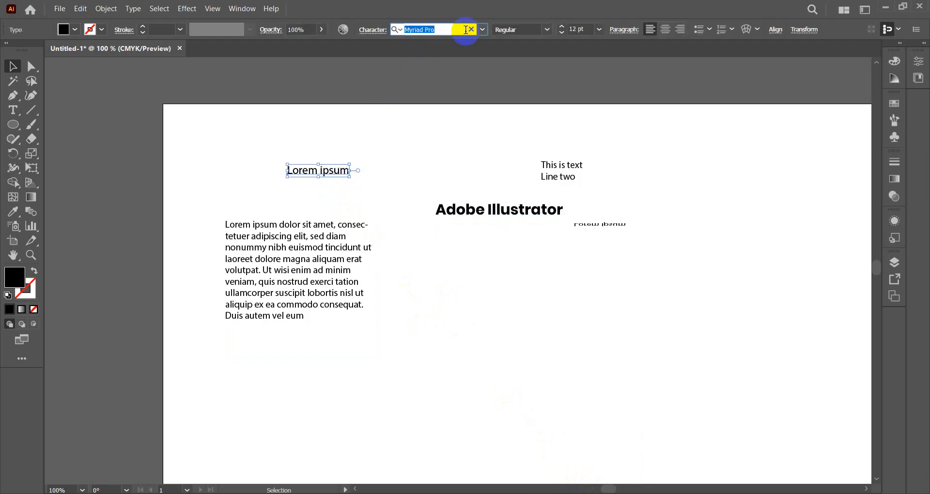
pyautogui.write('r')
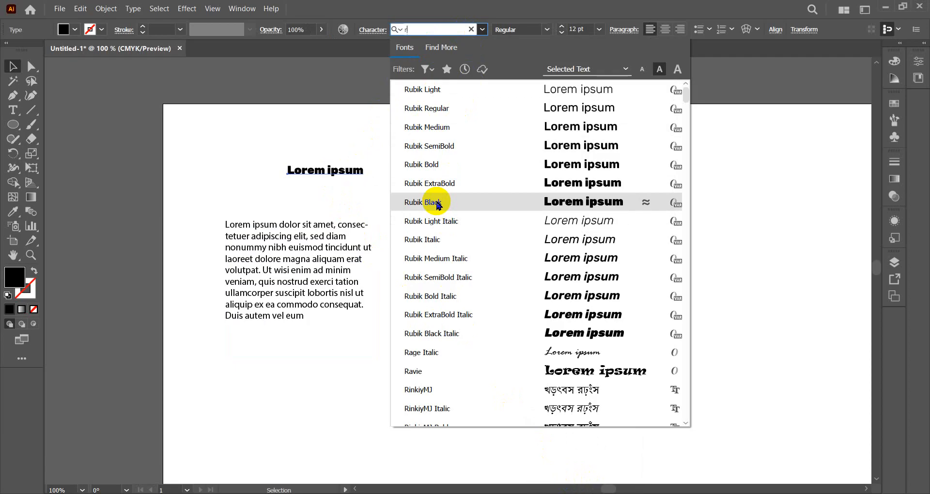
pyautogui.click(437, 169)
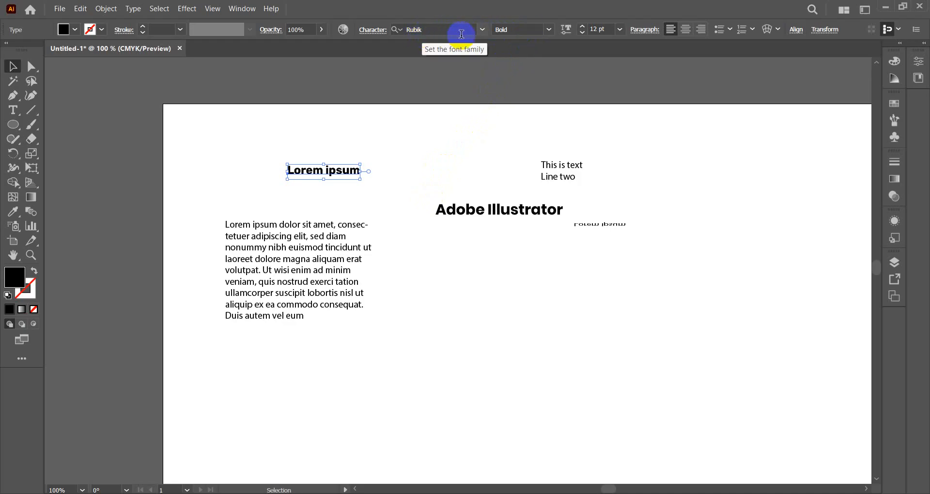
pyautogui.click(550, 31)
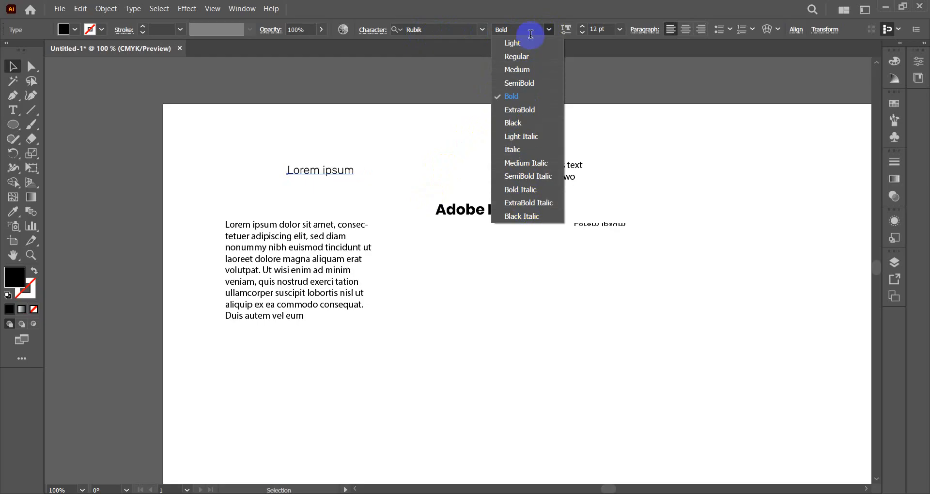
pyautogui.click(525, 102)
pyautogui.click(661, 110)
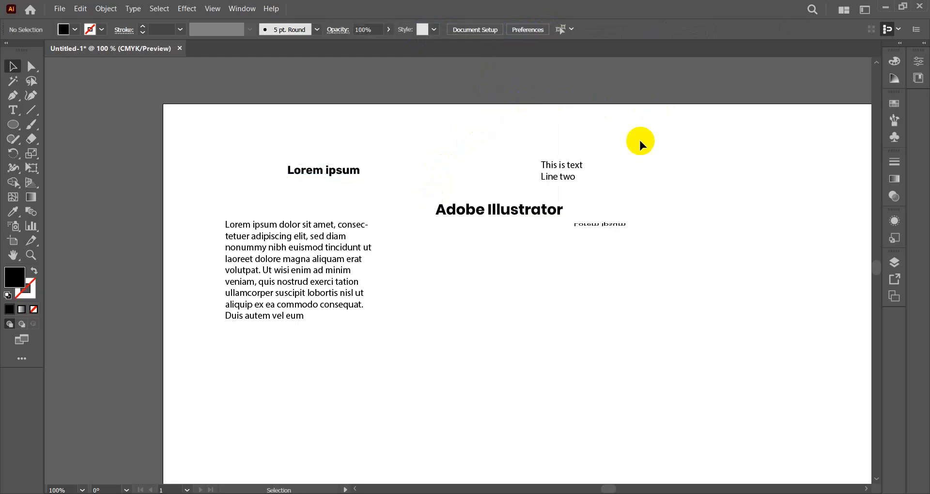
# Compare the font styles offered for the "Adobe Illustrator" text in Poppins and the "This is text" object in Myriad Pro
pyautogui.click(514, 215)
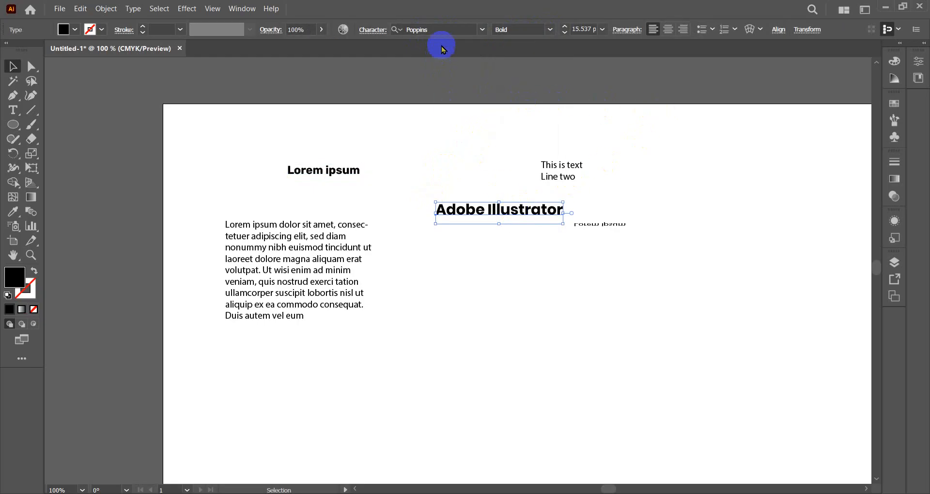
pyautogui.click(551, 30)
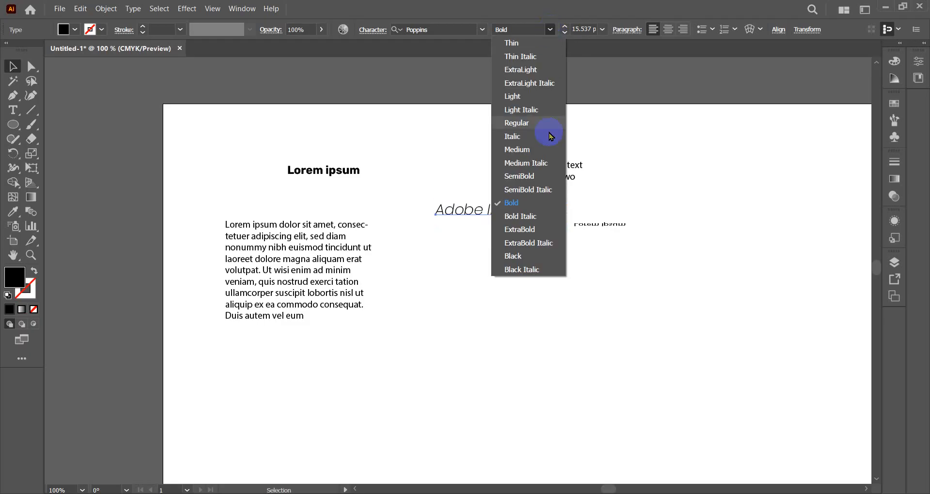
pyautogui.click(652, 166)
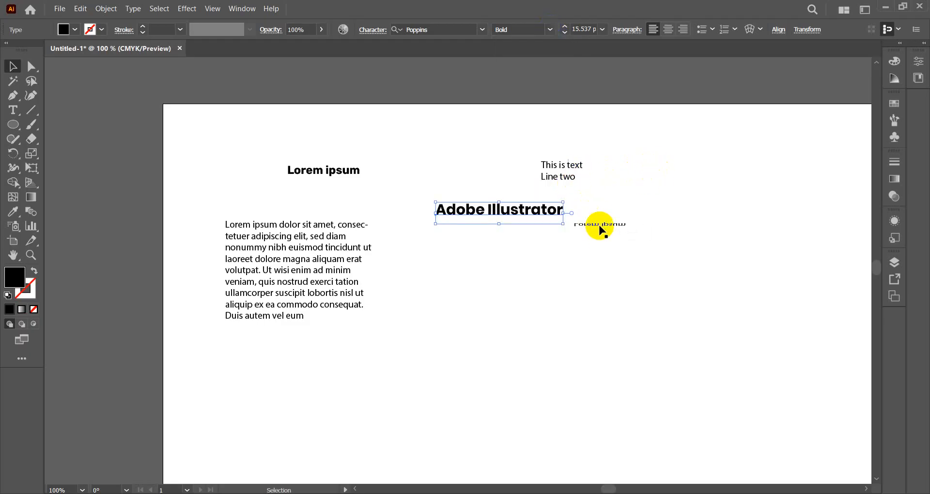
pyautogui.click(574, 170)
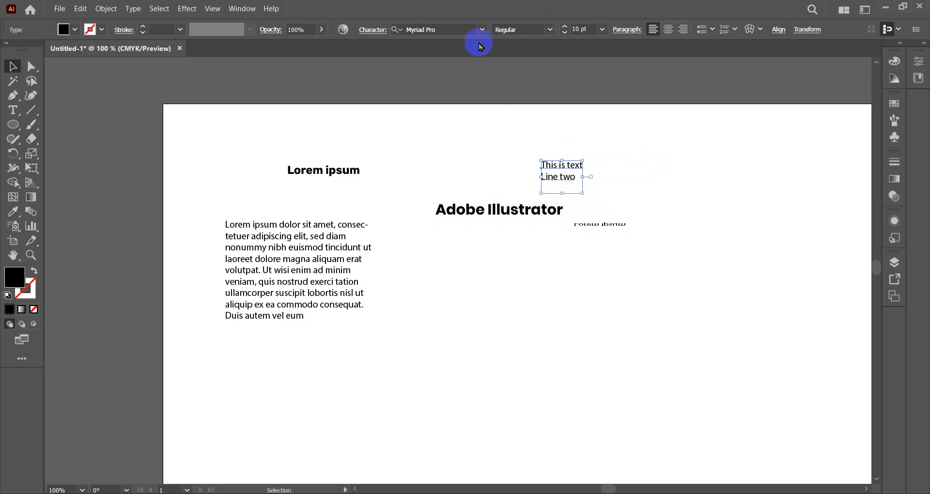
pyautogui.click(550, 30)
pyautogui.click(548, 29)
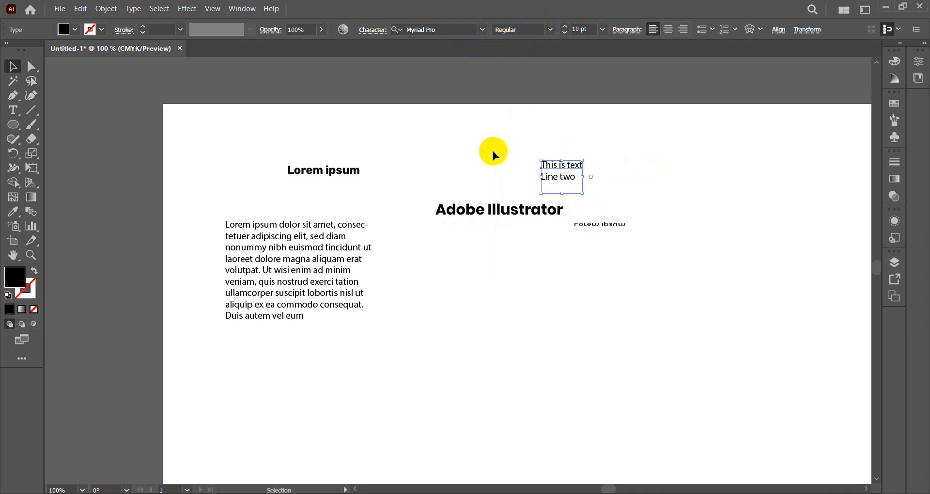
pyautogui.click(482, 208)
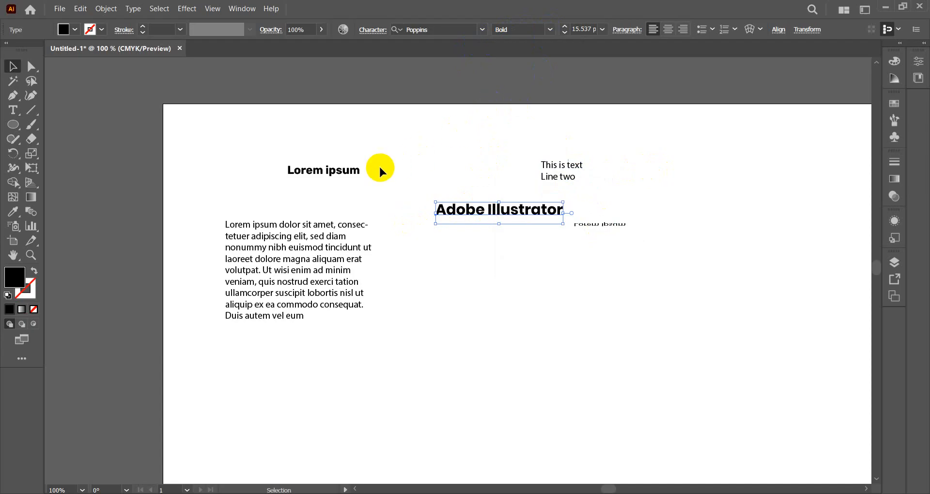
pyautogui.click(550, 30)
pyautogui.click(551, 30)
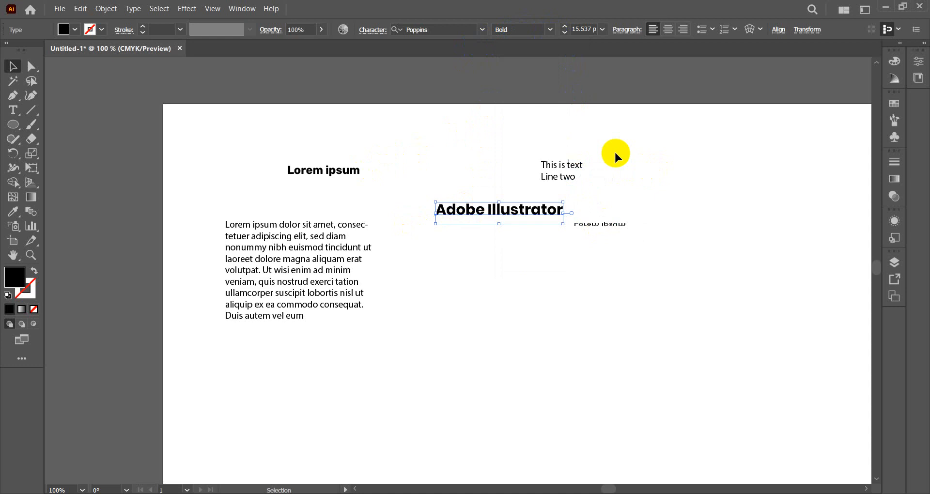
# View the character settings of the "Adobe Illustrator" text, and open the floating Character panel in the empty artboard area beside the text
pyautogui.click(383, 32)
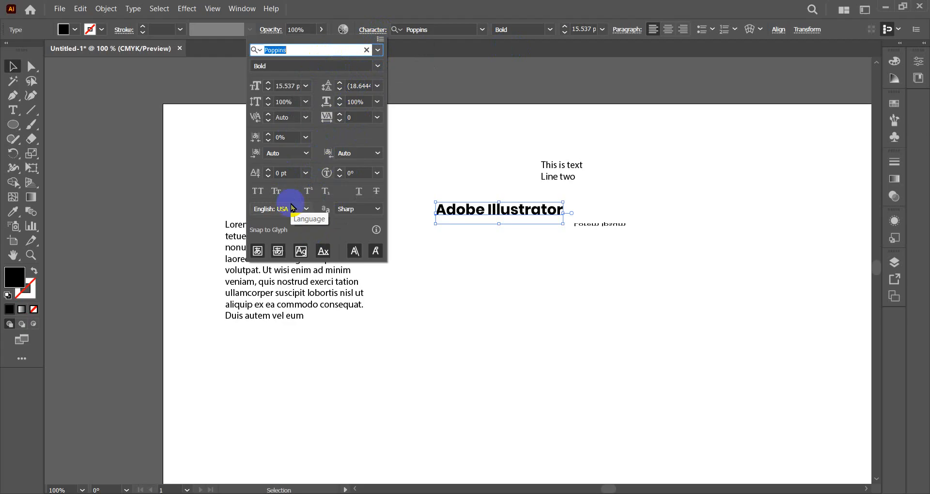
pyautogui.click(435, 89)
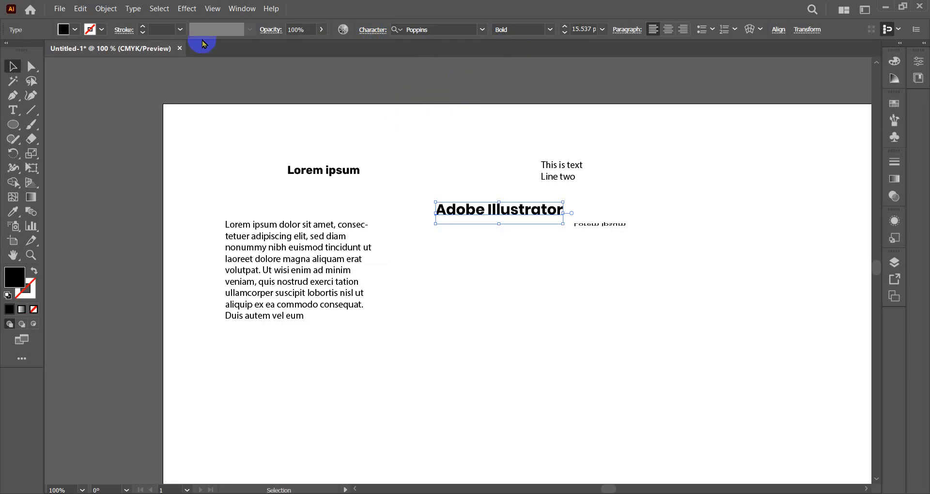
pyautogui.click(242, 9)
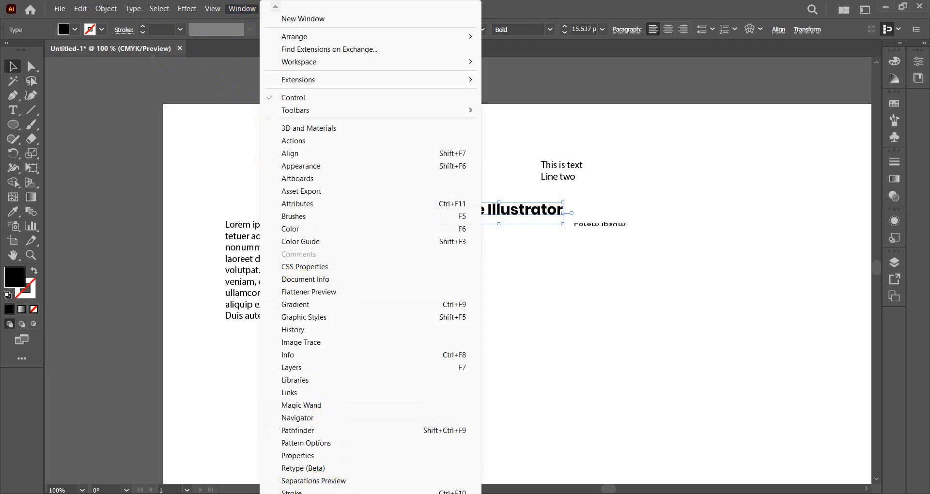
pyautogui.moveTo(285, 493)
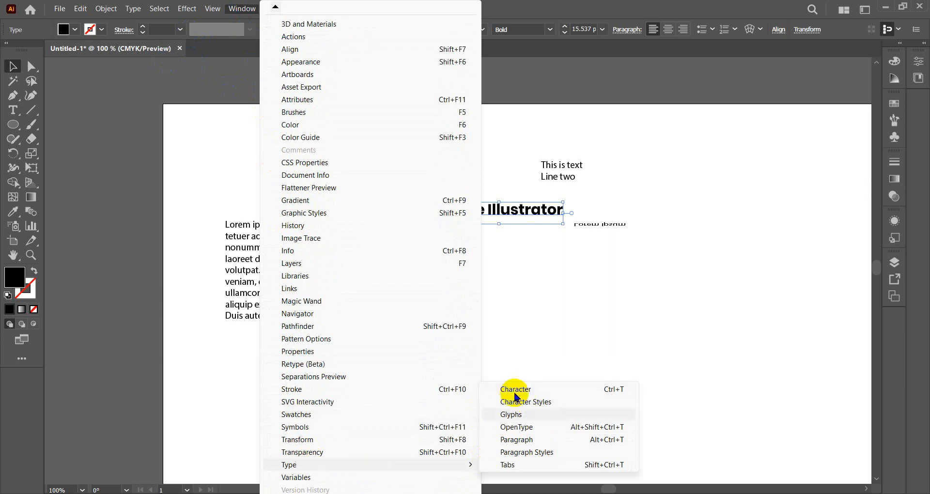
pyautogui.click(517, 393)
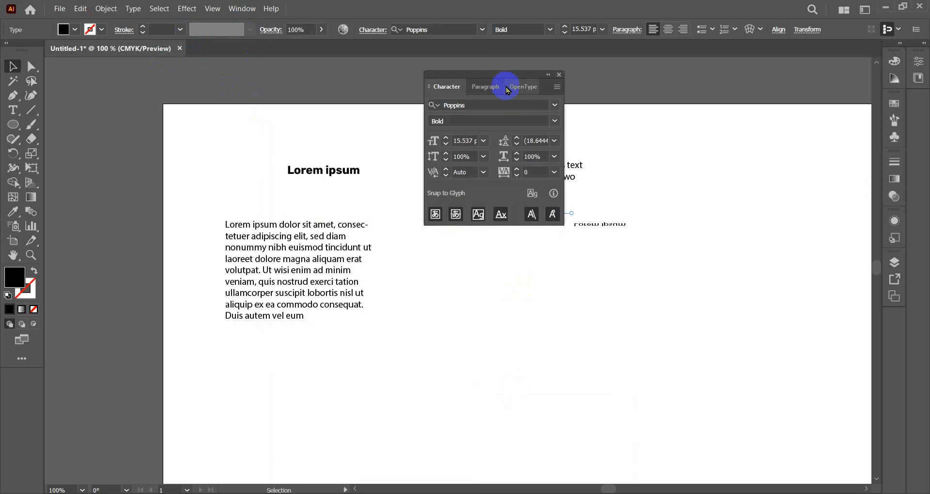
pyautogui.moveTo(506, 77); pyautogui.dragTo(733, 173)
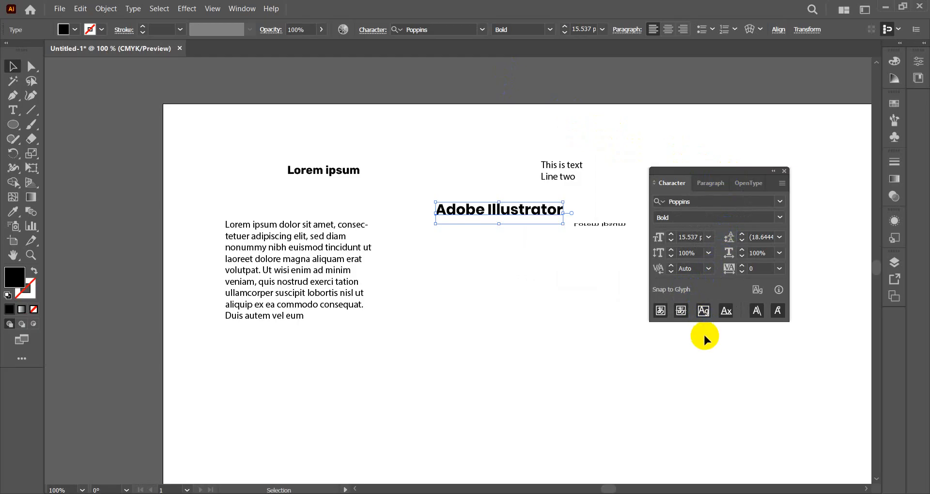
# Set the "Adobe Illustrator" text's horizontal scale to 98% and show the Character panel's additional options
pyautogui.click(737, 255)
pyautogui.click(738, 255)
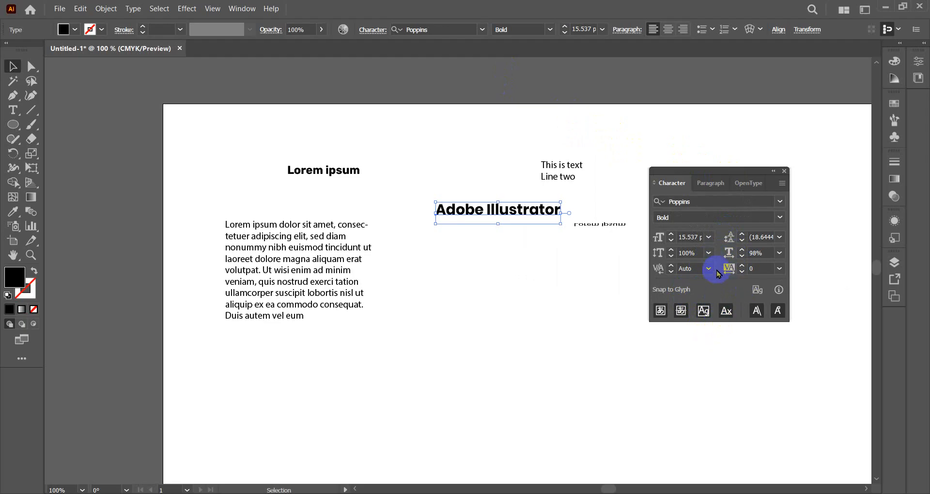
pyautogui.click(782, 183)
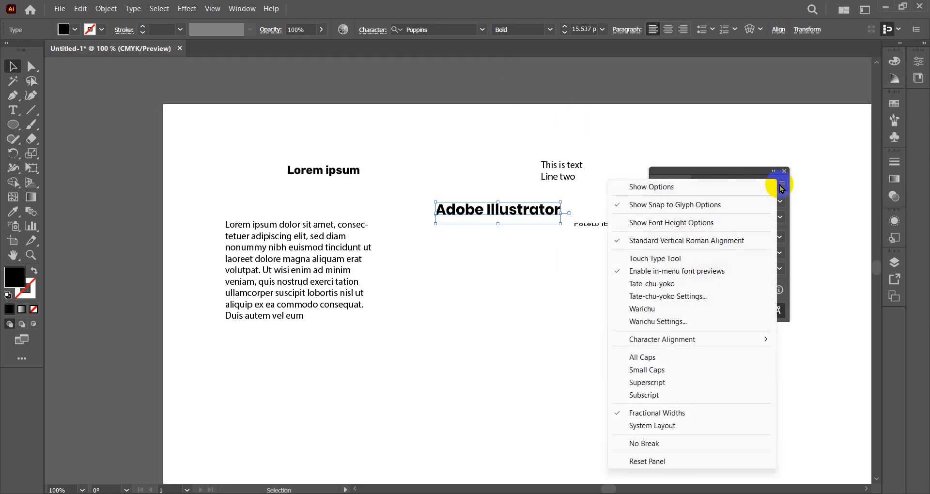
pyautogui.click(800, 183)
pyautogui.click(783, 186)
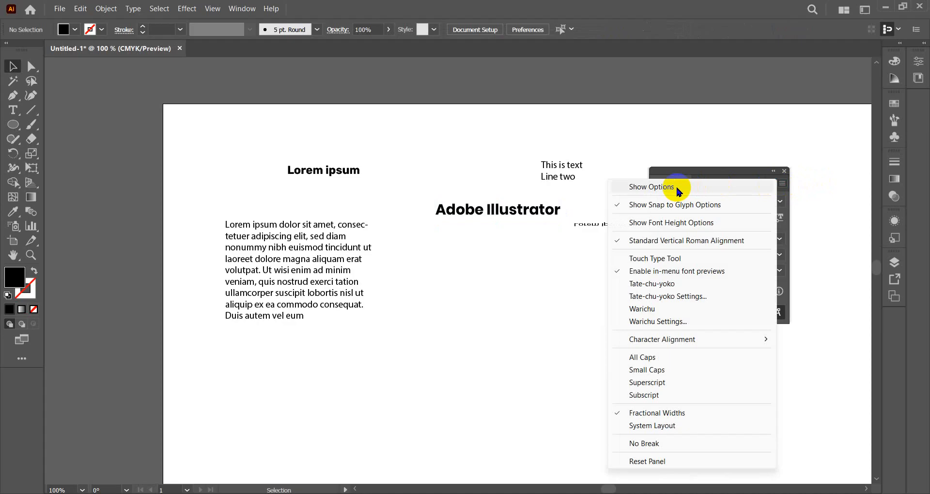
pyautogui.click(677, 190)
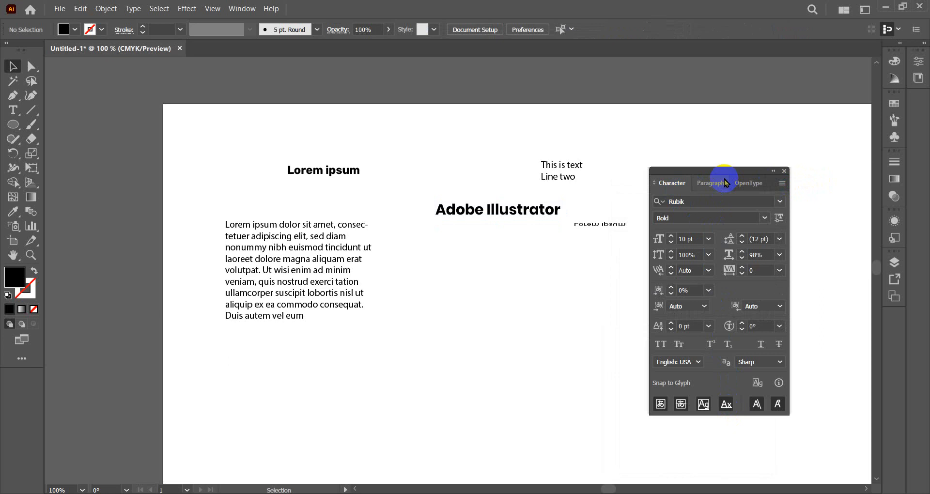
# Hide the additional options of the Character panel and show them again
pyautogui.click(782, 183)
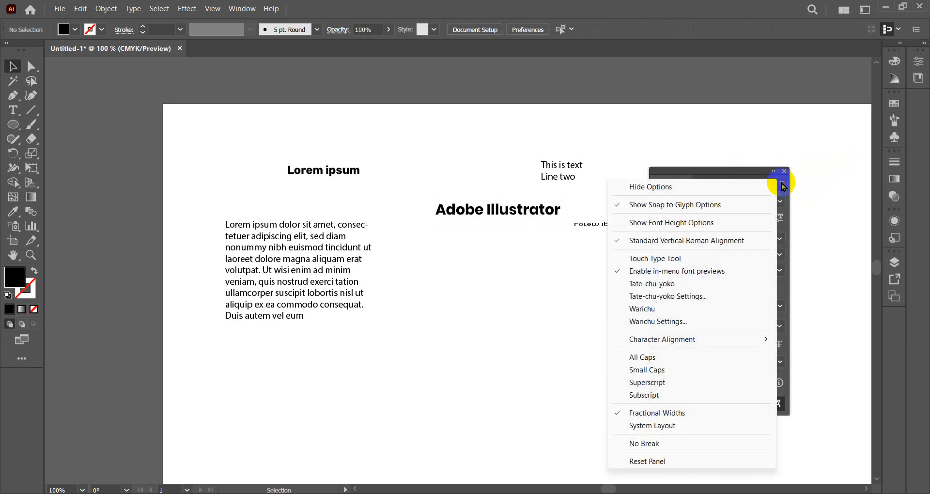
pyautogui.click(671, 186)
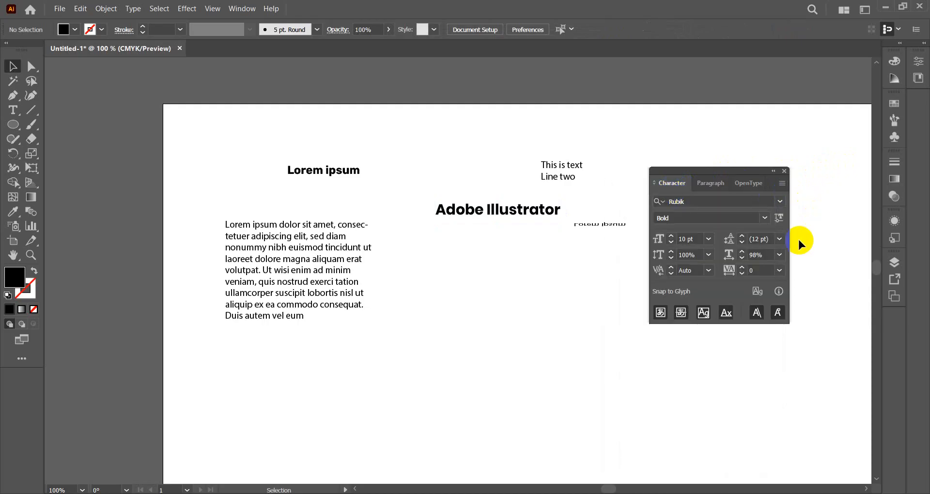
pyautogui.click(784, 185)
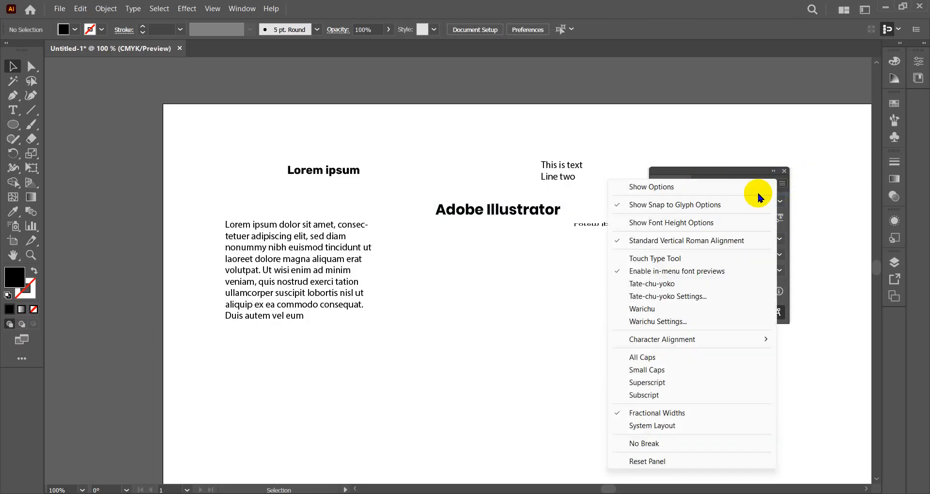
pyautogui.click(669, 187)
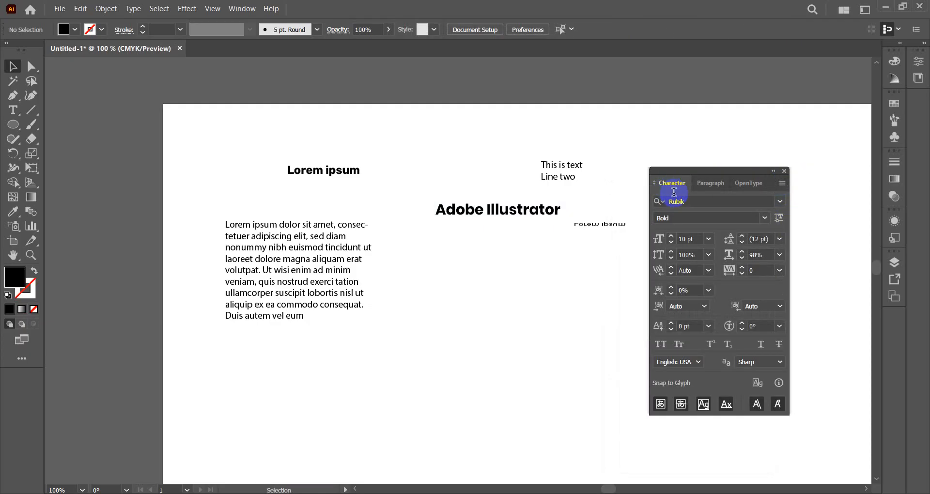
# Move the floating Character panel farther from the text objects and delete the long Lorem ipsum paragraph
pyautogui.moveTo(727, 170); pyautogui.dragTo(767, 114)
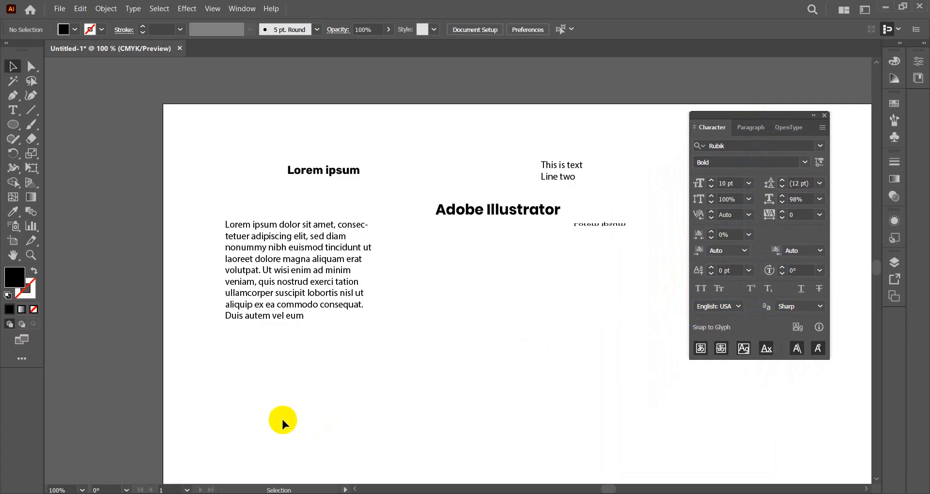
pyautogui.click(270, 270)
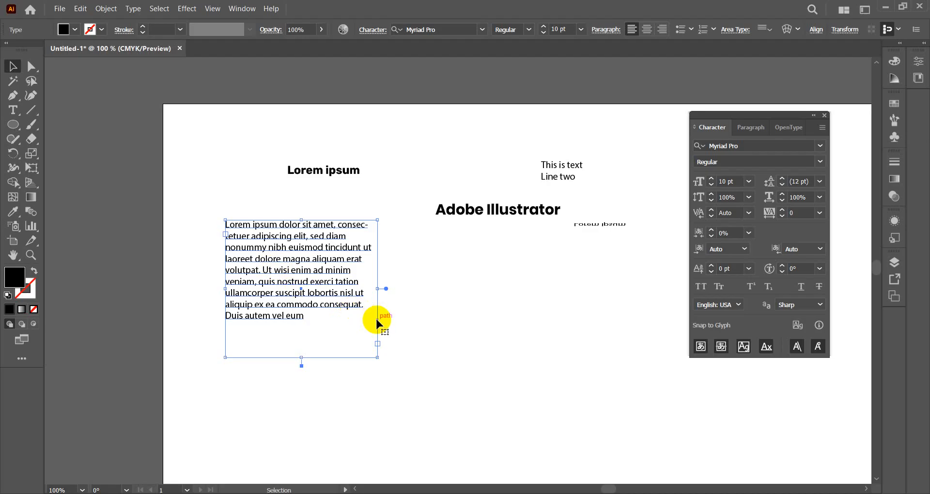
pyautogui.press('Delete')
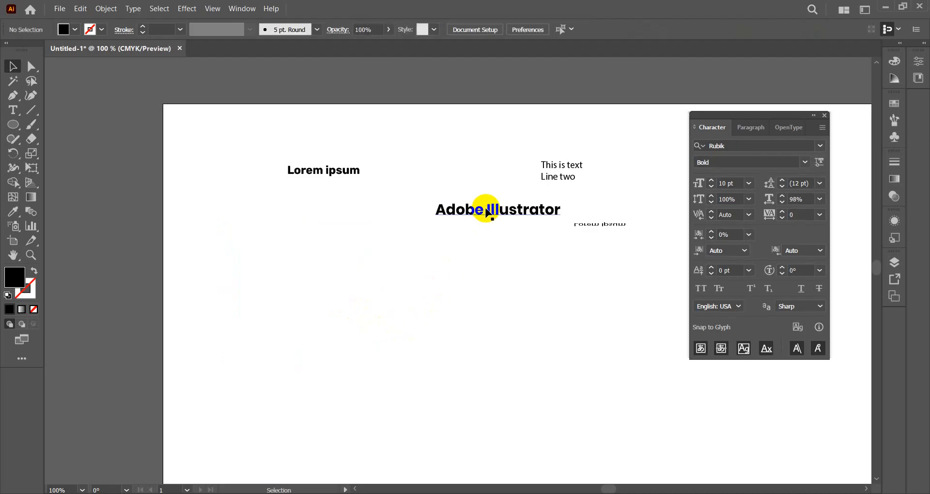
# Move the "Adobe Illustrator" text below the "Lorem ipsum" heading and set its font to Arial Bold Italic
pyautogui.moveTo(490, 212); pyautogui.dragTo(355, 271)
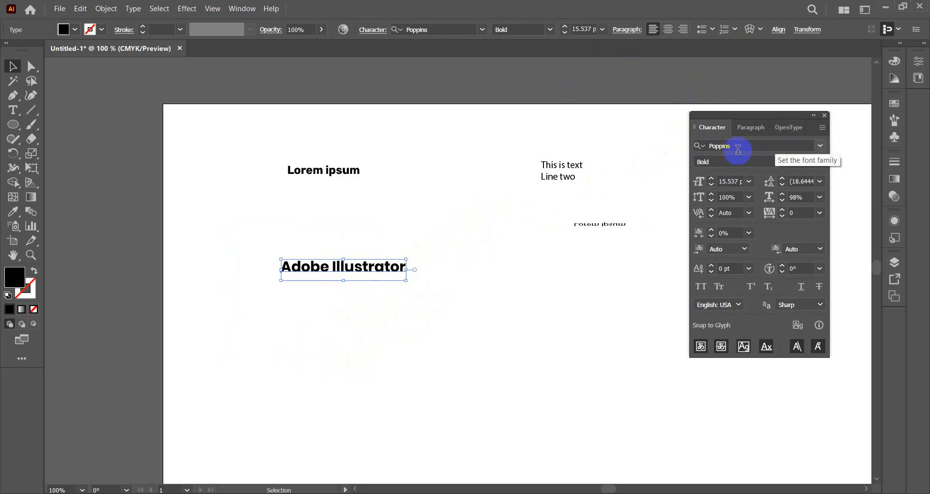
pyautogui.click(822, 145)
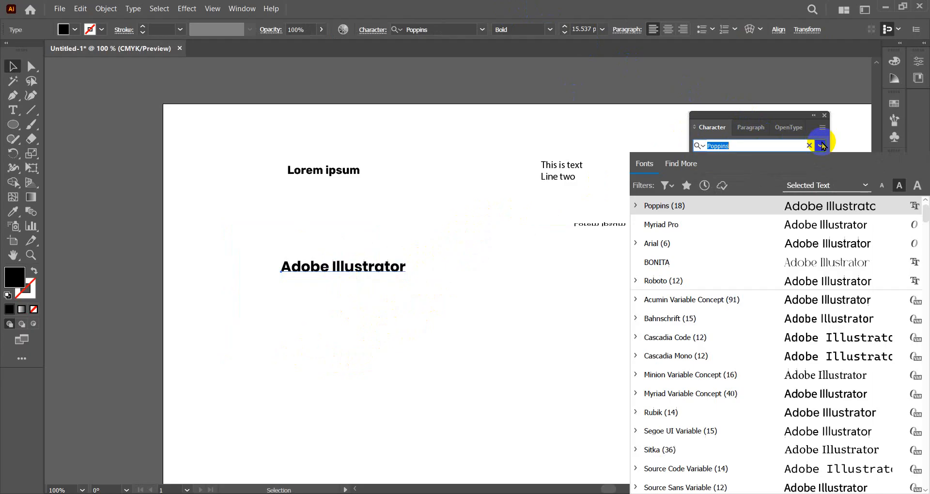
pyautogui.click(670, 246)
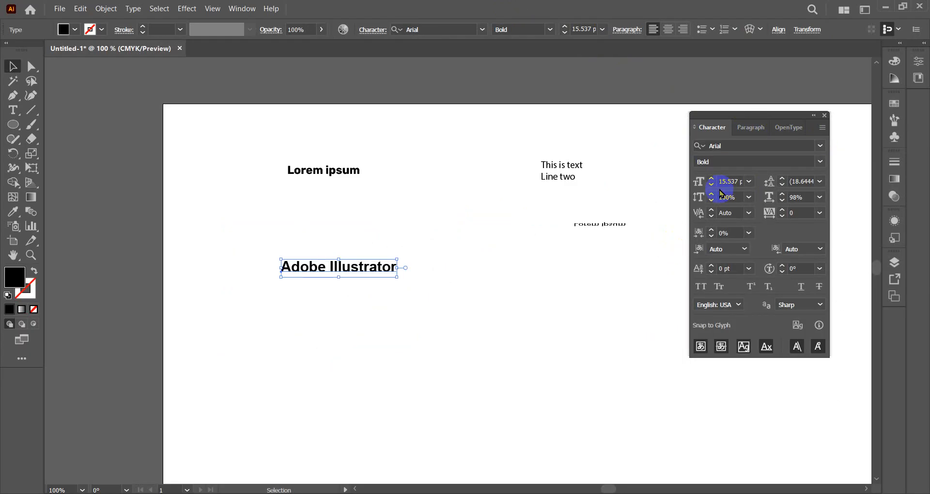
pyautogui.click(821, 162)
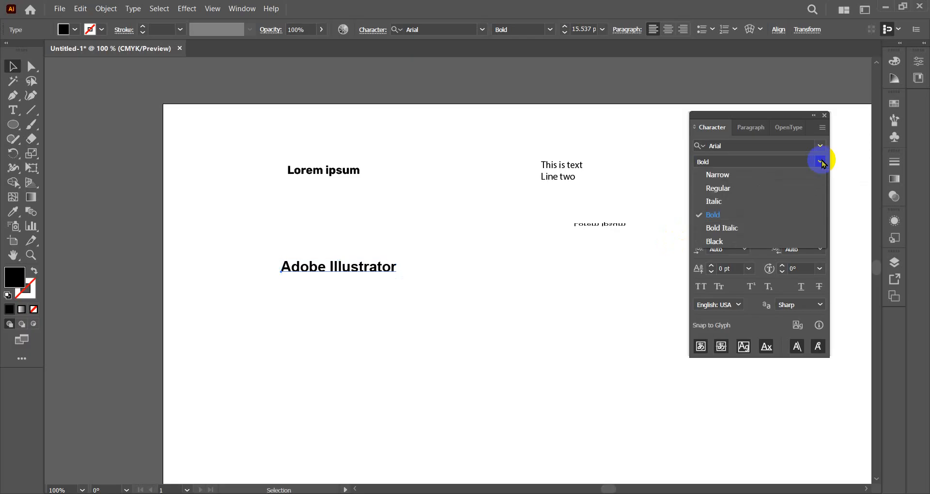
pyautogui.click(739, 232)
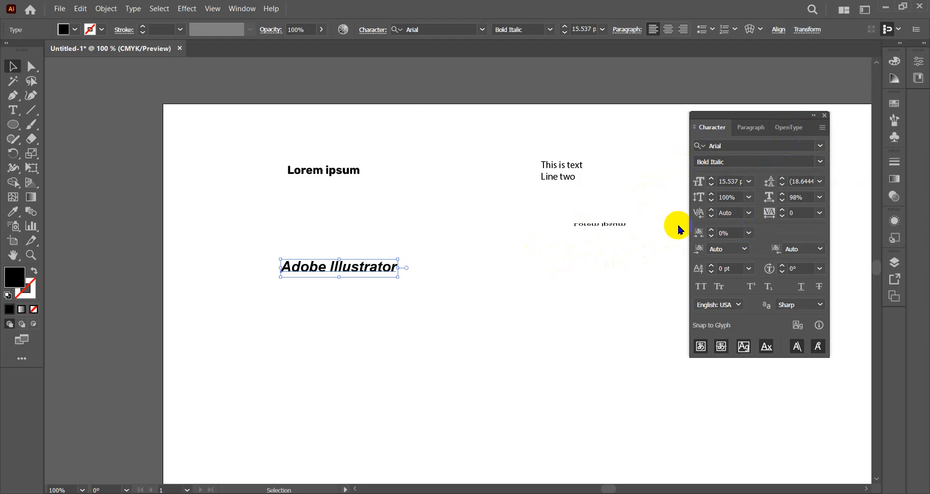
# Enlarge the "Adobe Illustrator" text to a font size of 72 pt and on to 100 pt
pyautogui.click(750, 182)
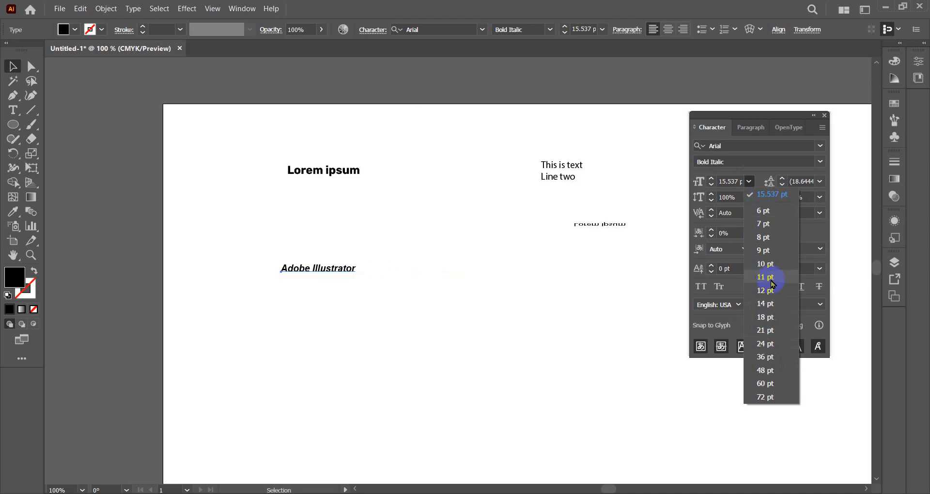
pyautogui.click(764, 396)
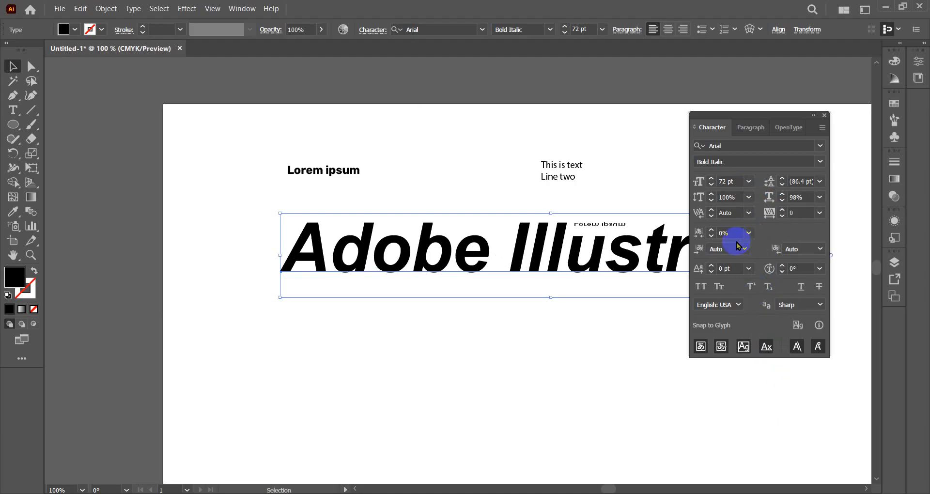
pyautogui.click(735, 180)
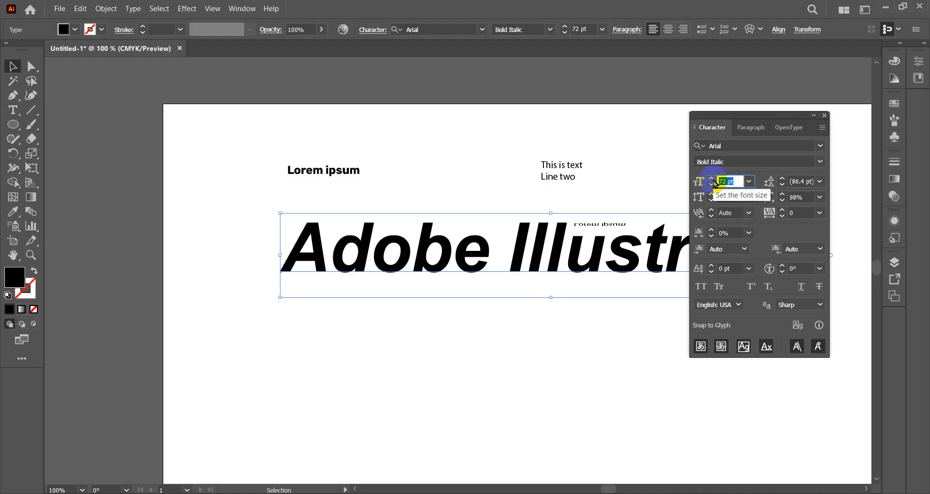
pyautogui.write('100')
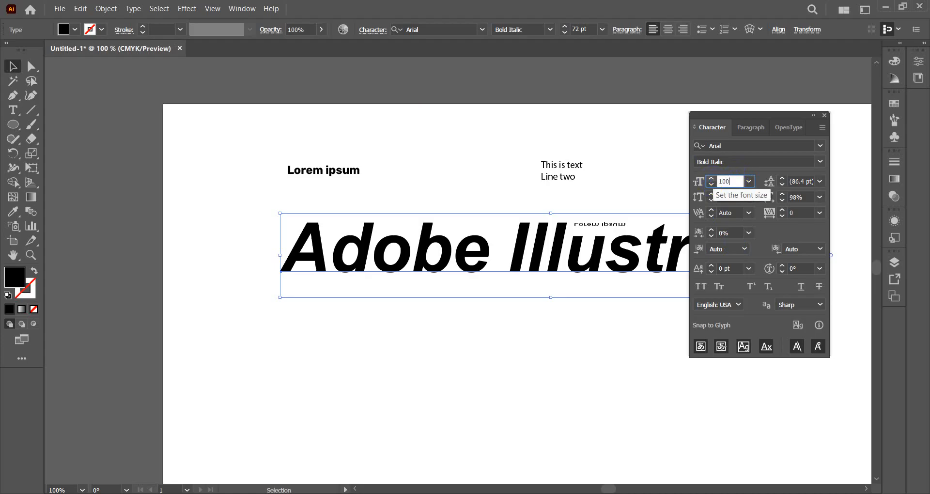
pyautogui.press('Return')
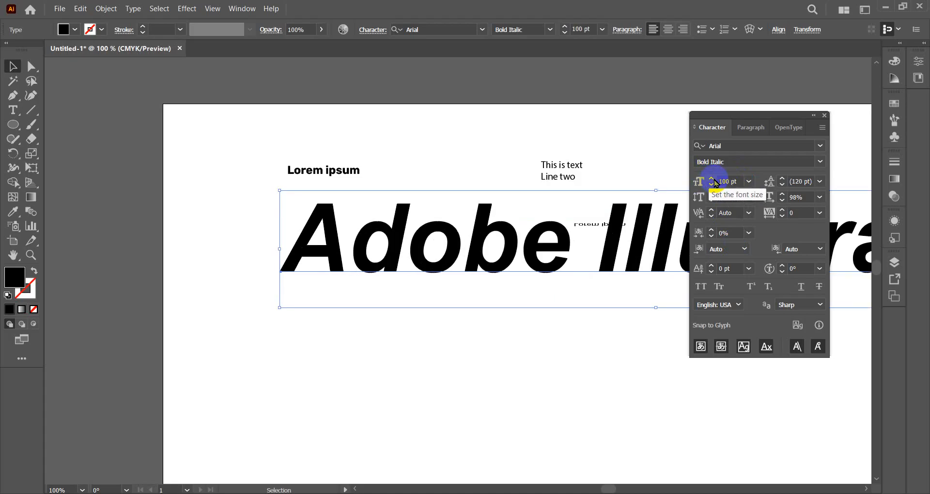
# Adjust the "Adobe Illustrator" text's font size down and up in single steps, ending at 59 pt
pyautogui.click(711, 185)
pyautogui.click(711, 185)
pyautogui.click(712, 185)
pyautogui.click(712, 185)
pyautogui.click(711, 185)
pyautogui.click(712, 185)
pyautogui.click(712, 181)
pyautogui.click(711, 180)
pyautogui.click(712, 180)
pyautogui.click(711, 180)
pyautogui.click(712, 180)
pyautogui.click(712, 184)
pyautogui.click(711, 185)
pyautogui.click(711, 185)
pyautogui.click(712, 185)
pyautogui.click(712, 184)
pyautogui.click(711, 185)
pyautogui.click(712, 185)
pyautogui.click(712, 185)
pyautogui.click(711, 184)
# Set the "Adobe Illustrator" text's font size to 36 pt and reset its horizontal scale to 100%
pyautogui.click(748, 181)
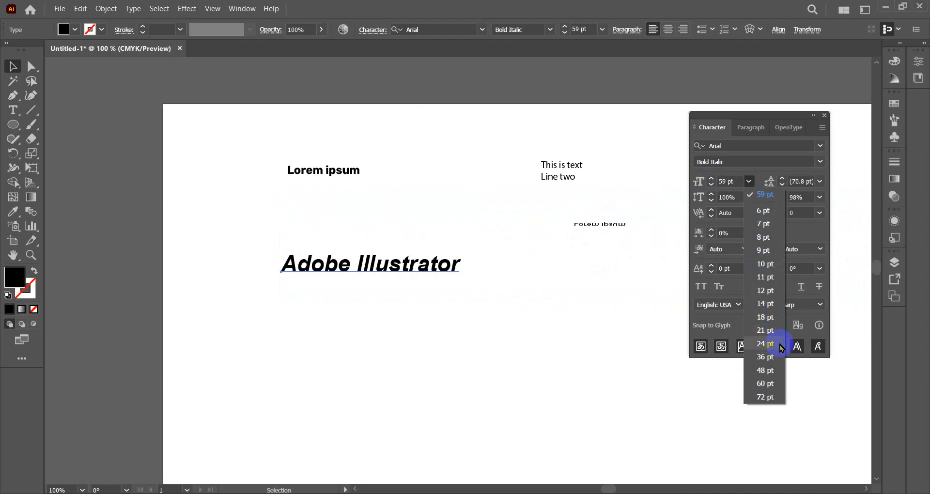
pyautogui.click(765, 357)
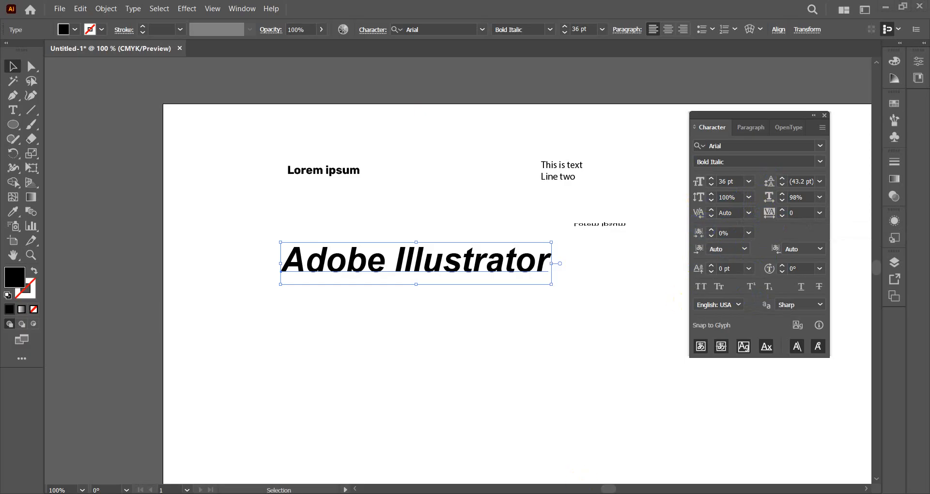
pyautogui.hotkey('ctrl', 'shift', 'x')
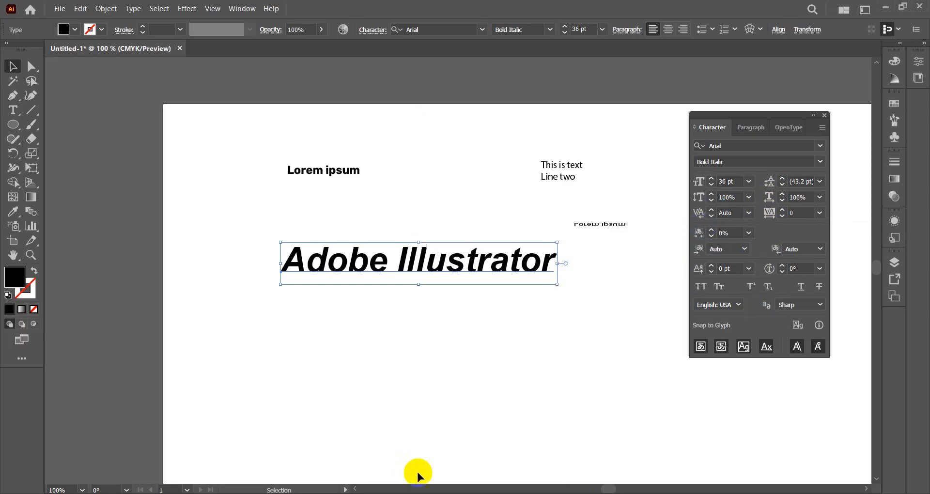
# Create an area text box below the "Adobe Illustrator" text and set its placeholder text to 14 pt
pyautogui.scroll(-1, 383, 324)
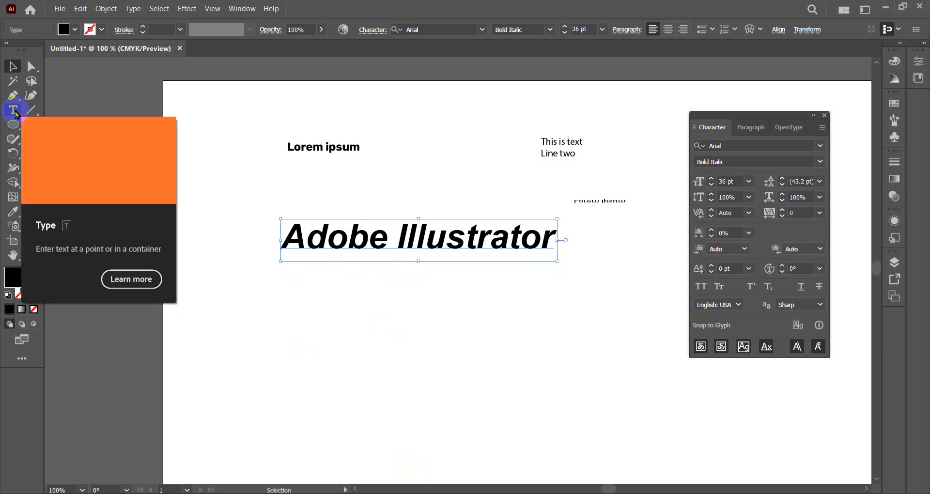
pyautogui.moveTo(15, 112); pyautogui.dragTo(196, 260)
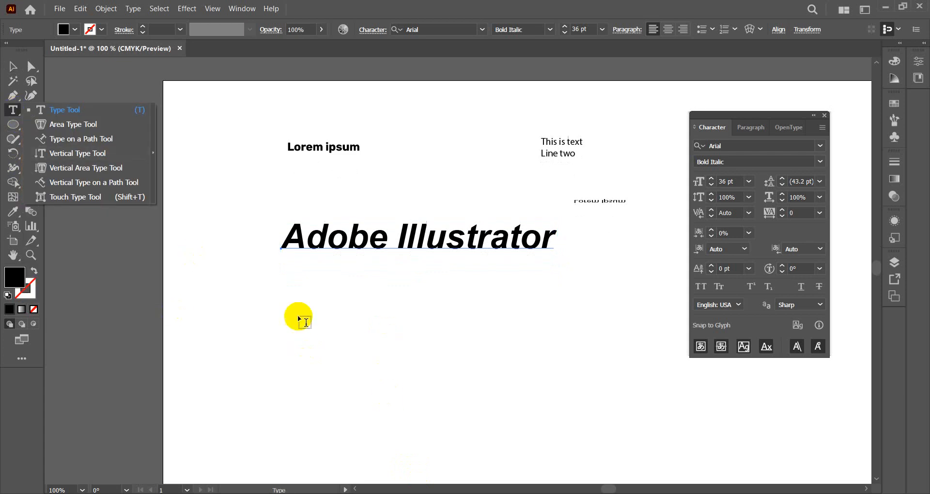
pyautogui.moveTo(270, 284); pyautogui.dragTo(475, 457)
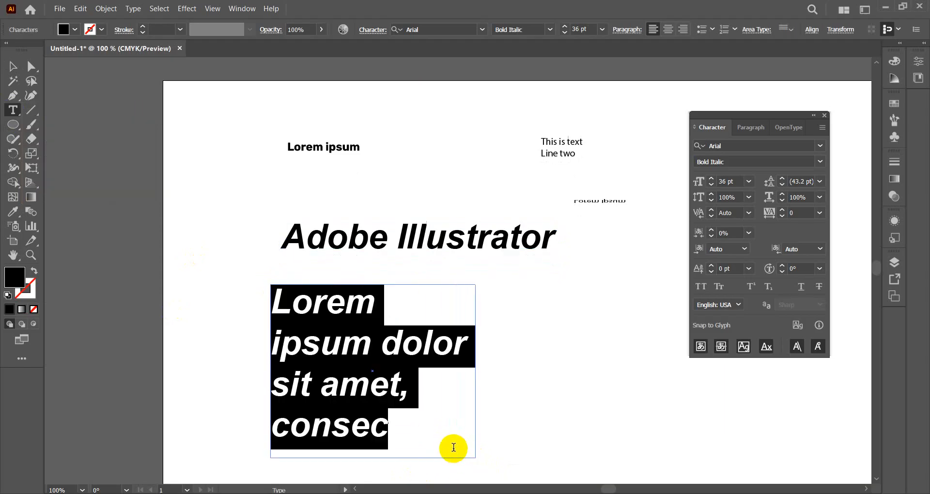
pyautogui.click(751, 182)
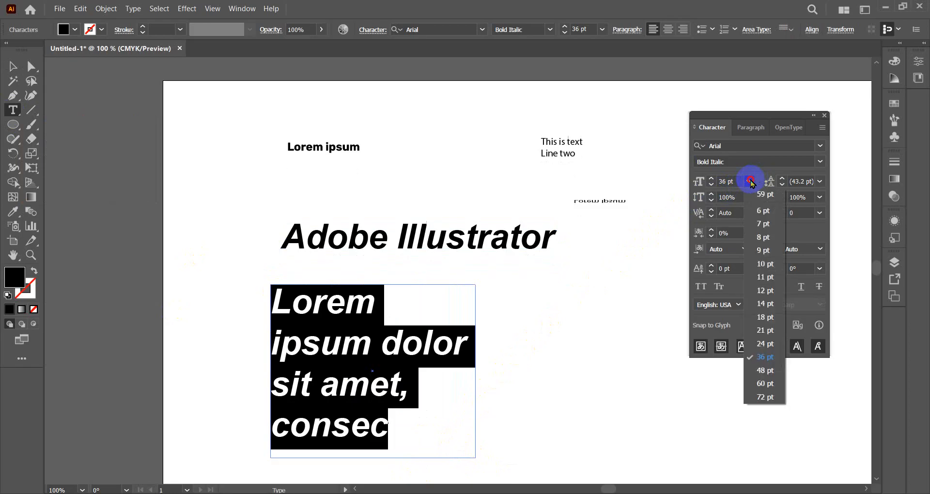
pyautogui.click(770, 309)
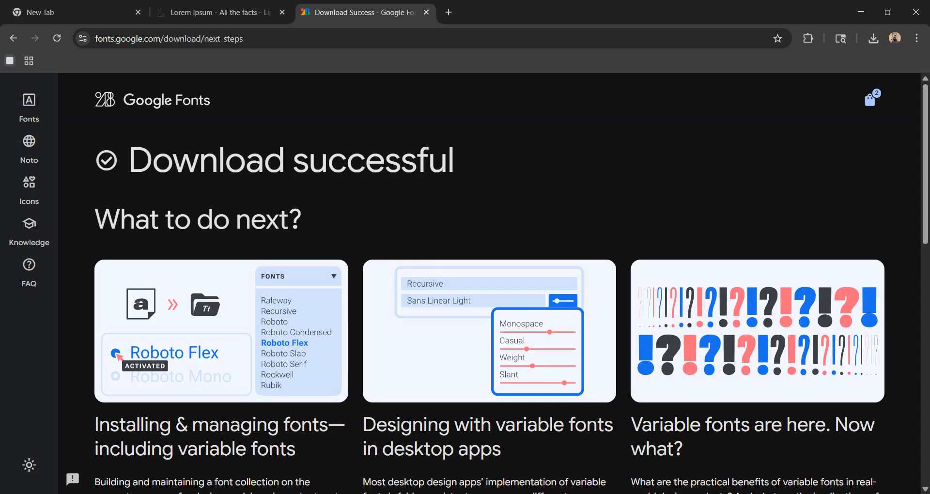
# Switch to the browser's lipsum.com page for the copied paragraphs, return to Illustrator and paste them over the placeholder text
pyautogui.click(224, 14)
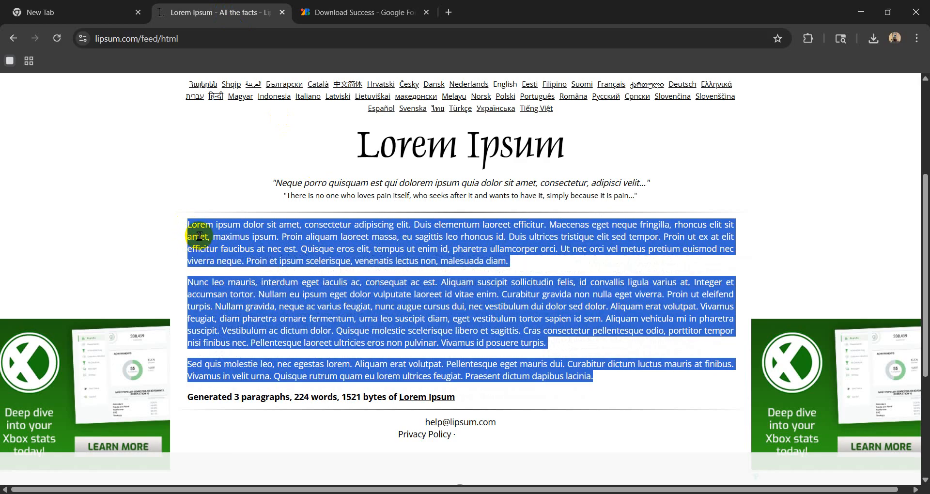
pyautogui.moveTo(587, 491)
pyautogui.click(586, 448)
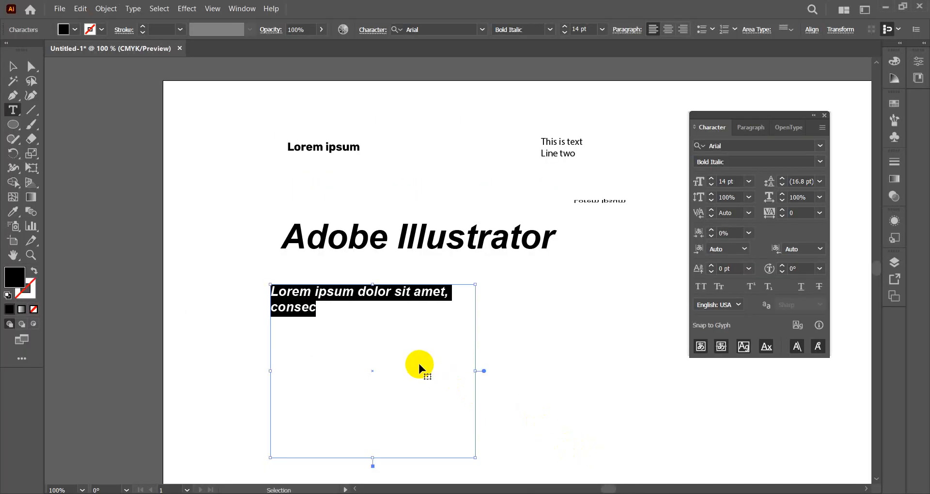
pyautogui.hotkey('ctrl', 'v')
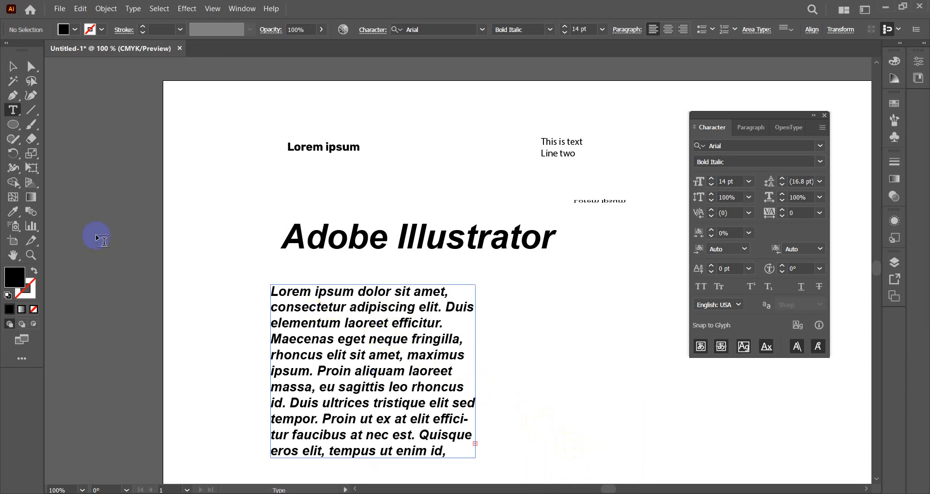
pyautogui.click(13, 67)
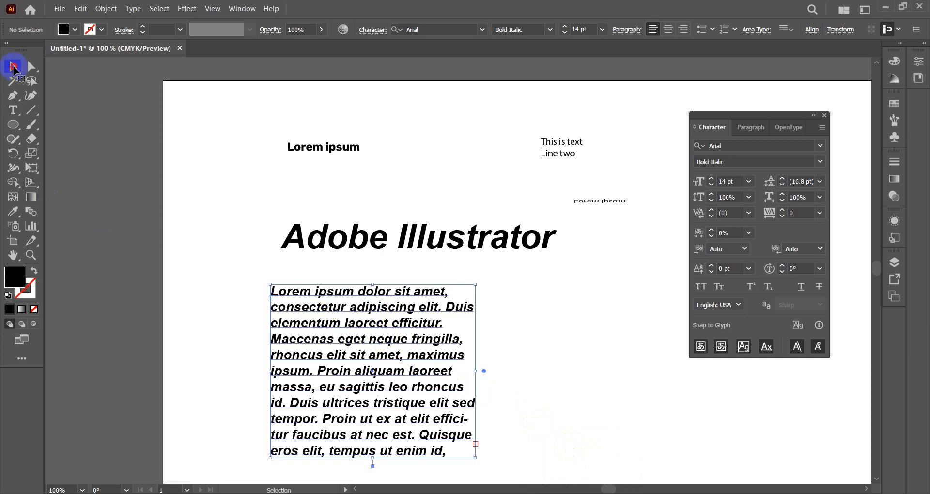
# Preview different leading and tracking values on the pasted paragraph, keeping the leading at Auto and the tracking at 0
pyautogui.doubleClick(353, 339)
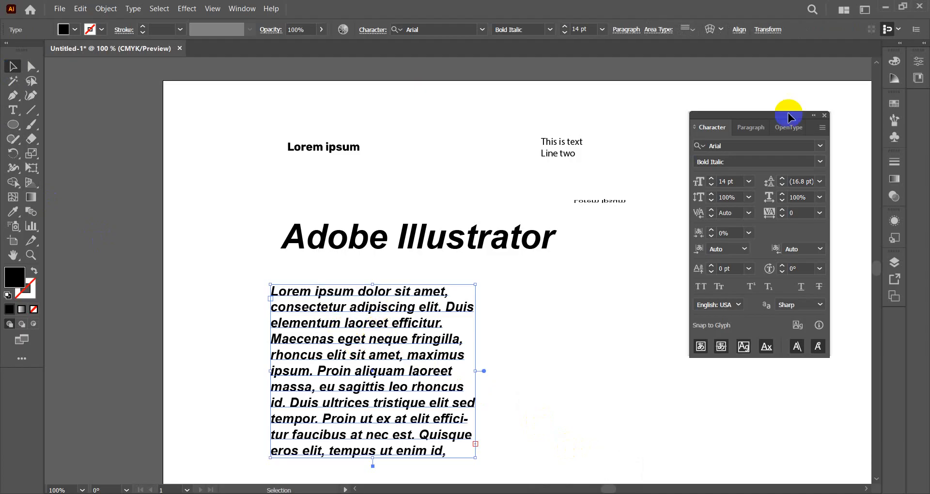
pyautogui.click(821, 184)
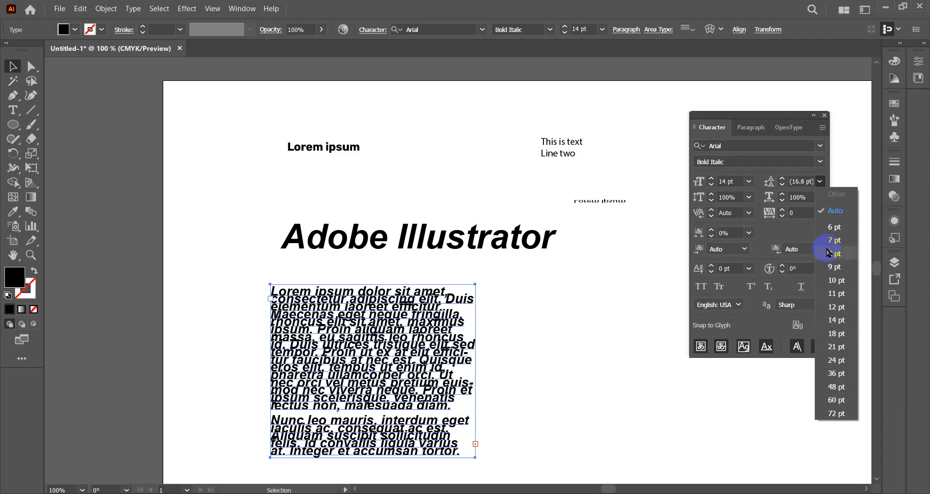
pyautogui.click(833, 211)
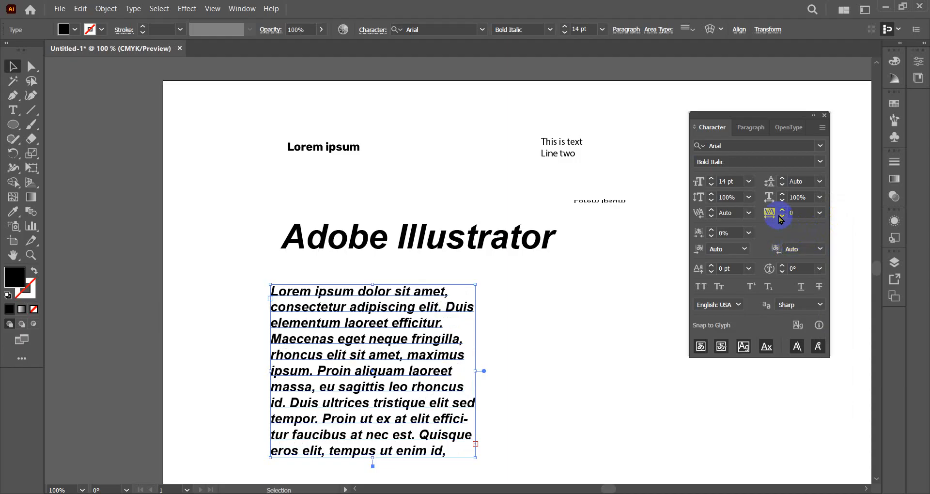
pyautogui.click(821, 213)
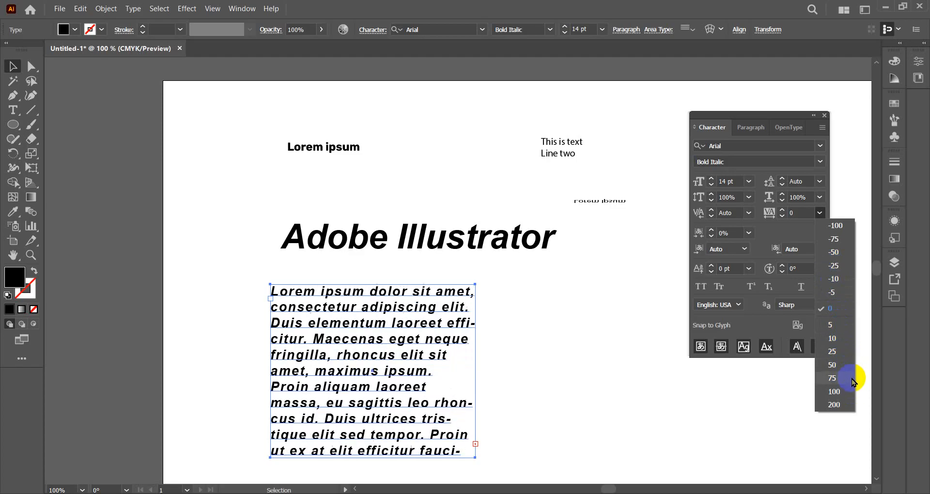
pyautogui.click(820, 213)
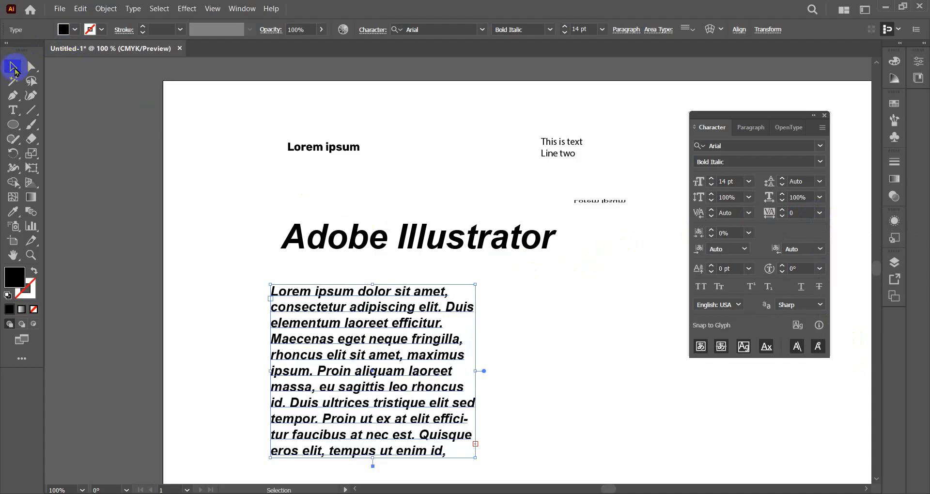
# Select the "Adobe Illustrator" text and tighten its tracking in single steps to -21
pyautogui.click(411, 242)
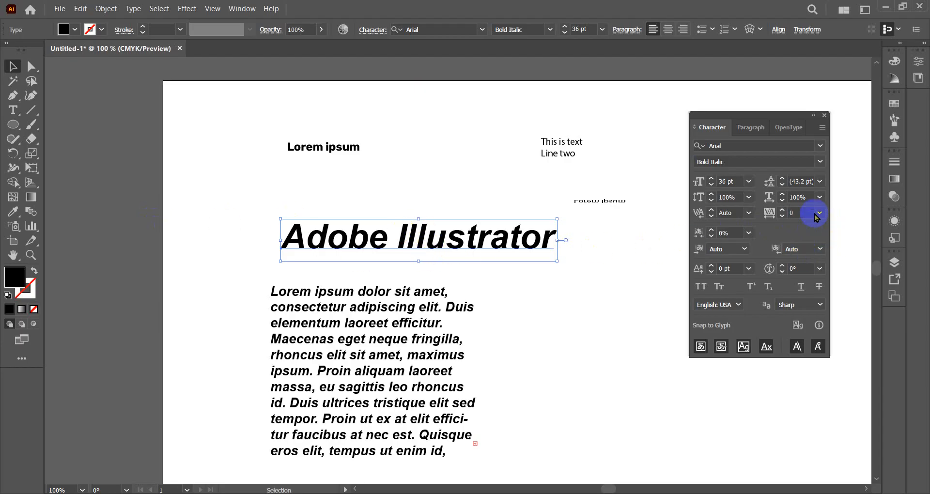
pyautogui.click(783, 216)
pyautogui.click(783, 217)
pyautogui.click(784, 216)
pyautogui.click(784, 217)
pyautogui.click(783, 216)
pyautogui.click(782, 216)
pyautogui.click(783, 216)
pyautogui.click(782, 216)
pyautogui.click(783, 216)
pyautogui.click(782, 216)
pyautogui.click(782, 216)
pyautogui.click(783, 216)
pyautogui.click(783, 216)
pyautogui.click(783, 216)
pyautogui.click(783, 216)
pyautogui.click(782, 216)
pyautogui.click(782, 216)
pyautogui.click(783, 216)
pyautogui.click(782, 216)
pyautogui.click(782, 216)
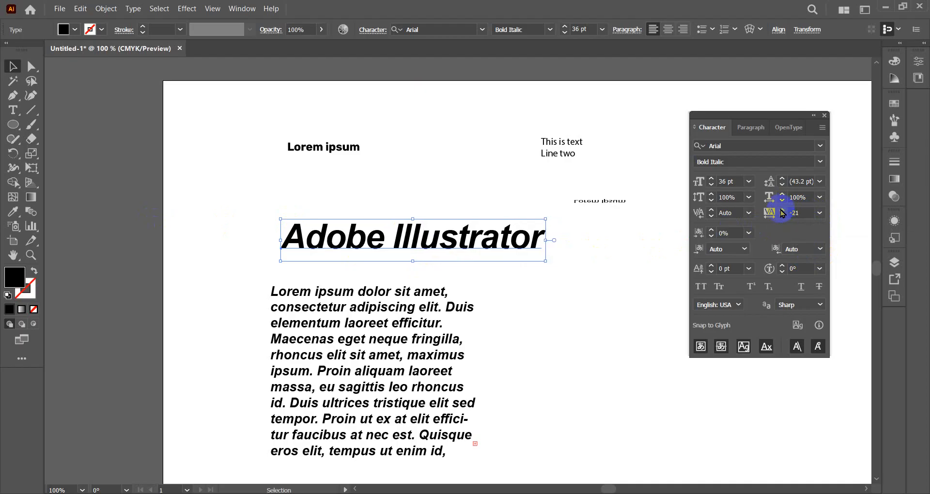
# Widen the "Adobe Illustrator" text's tracking in single steps to 14
pyautogui.click(782, 210)
pyautogui.click(782, 209)
pyautogui.click(782, 209)
pyautogui.click(782, 209)
pyautogui.click(782, 209)
pyautogui.click(782, 210)
pyautogui.click(782, 210)
pyautogui.click(782, 209)
pyautogui.click(782, 209)
pyautogui.click(782, 209)
pyautogui.click(782, 209)
pyautogui.click(782, 210)
pyautogui.click(782, 210)
pyautogui.click(782, 210)
pyautogui.click(782, 209)
pyautogui.click(782, 209)
pyautogui.click(782, 210)
pyautogui.click(783, 210)
pyautogui.click(782, 209)
pyautogui.click(782, 209)
pyautogui.click(782, 209)
pyautogui.click(782, 209)
pyautogui.click(782, 209)
pyautogui.click(782, 209)
# Apply the tracking preset of 100 to the "Adobe Illustrator" text and raise the tracking to 244
pyautogui.click(820, 214)
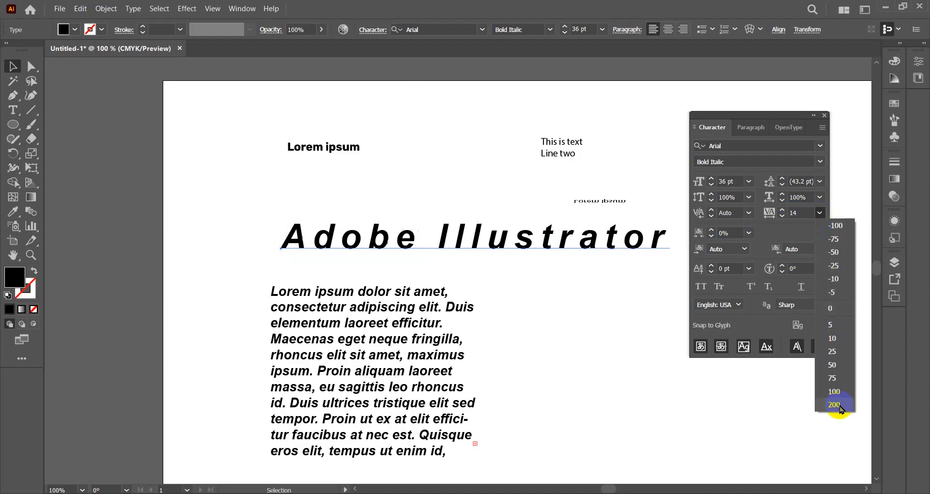
pyautogui.click(835, 392)
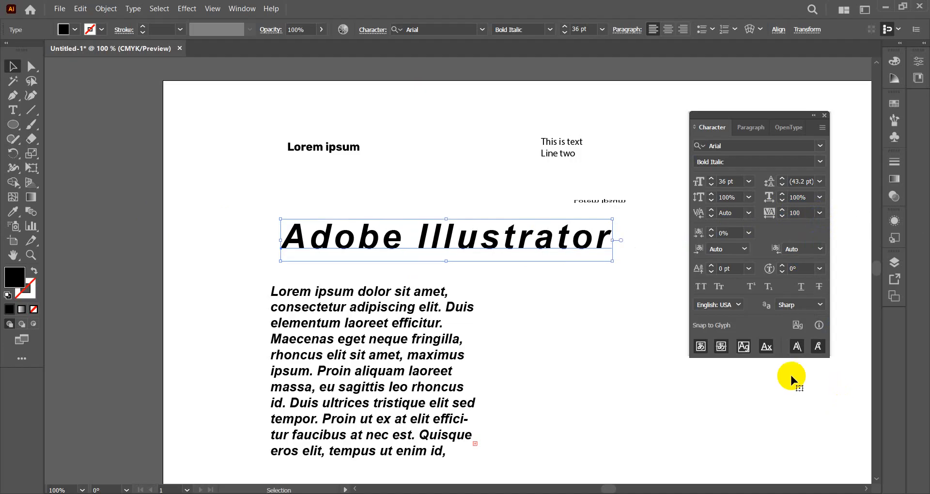
pyautogui.click(782, 209)
pyautogui.moveTo(783, 209); pyautogui.dragTo(782, 209)
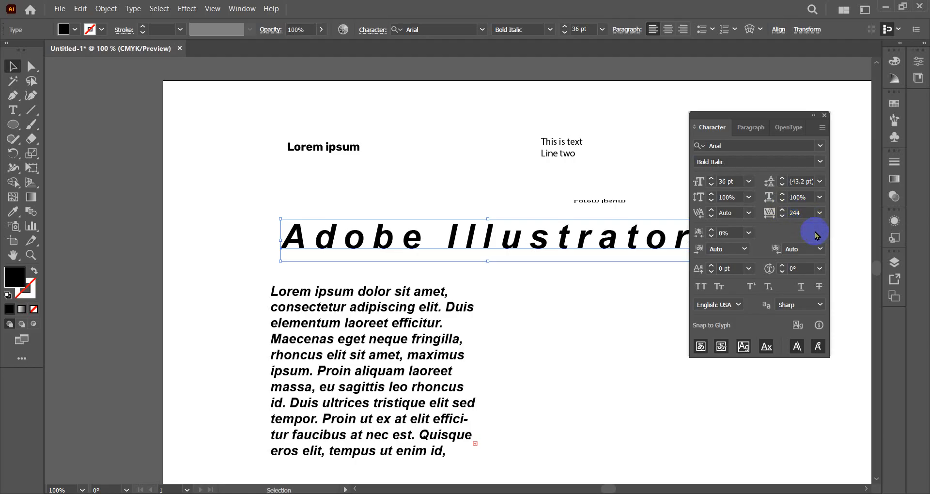
# Reset the "Adobe Illustrator" text's tracking to 0 and set its kerning to Optical
pyautogui.click(820, 213)
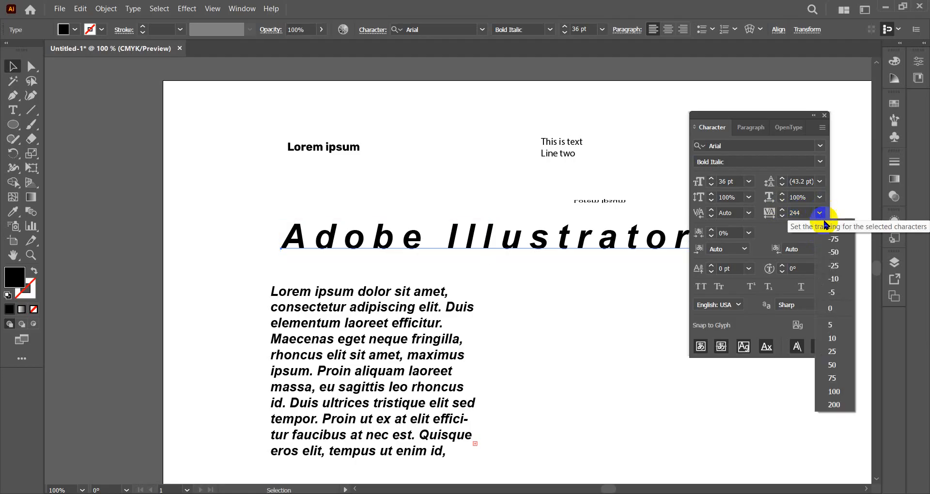
pyautogui.click(832, 309)
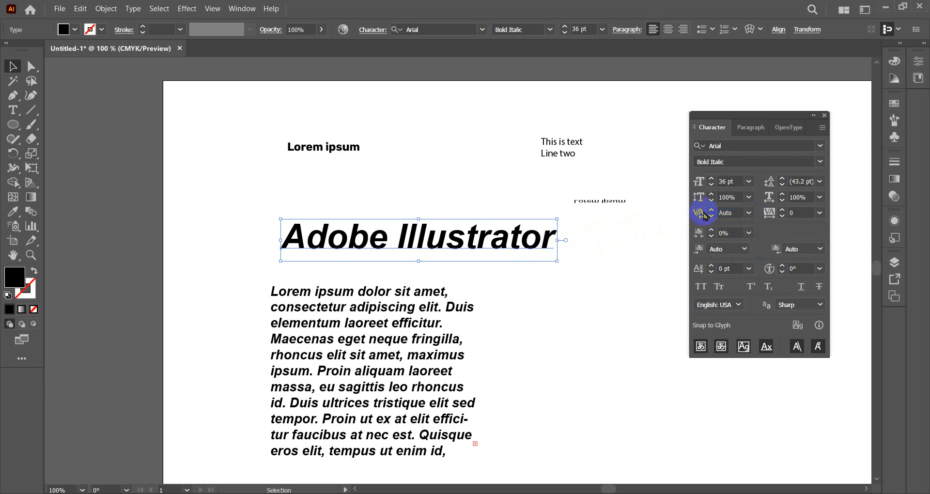
pyautogui.click(749, 213)
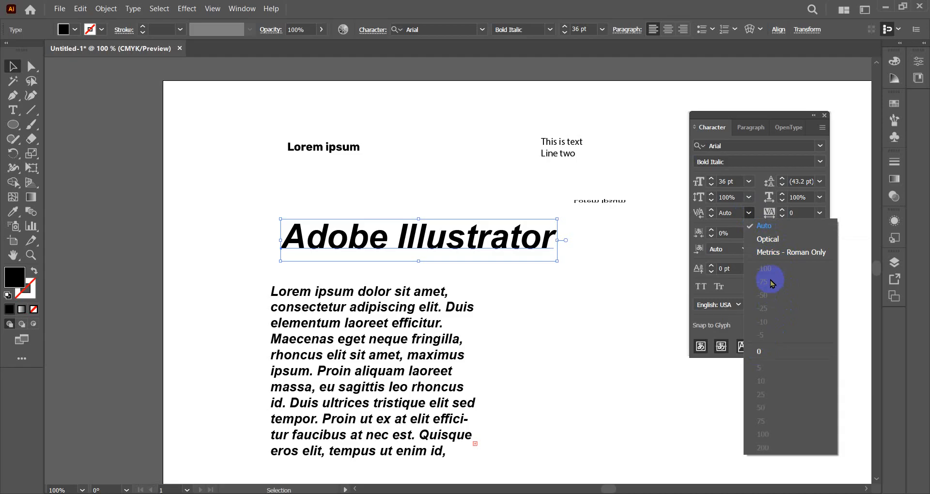
pyautogui.click(770, 240)
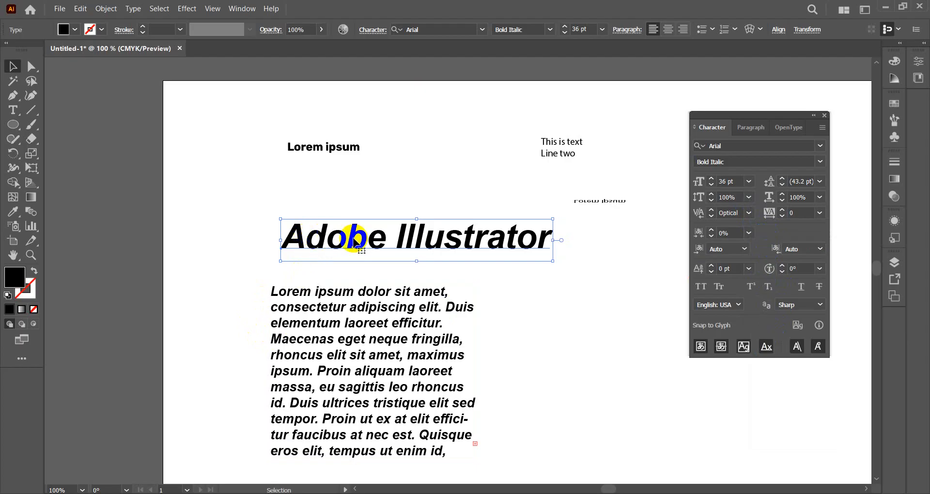
# Preview the Metrics - Roman Only kerning on the "Adobe Illustrator" text and return the kerning to Auto
pyautogui.click(749, 214)
pyautogui.click(769, 233)
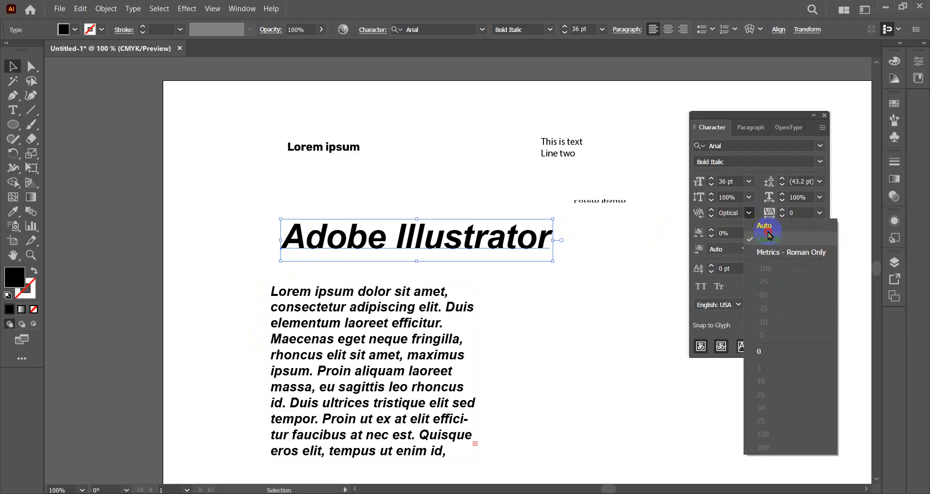
pyautogui.click(775, 252)
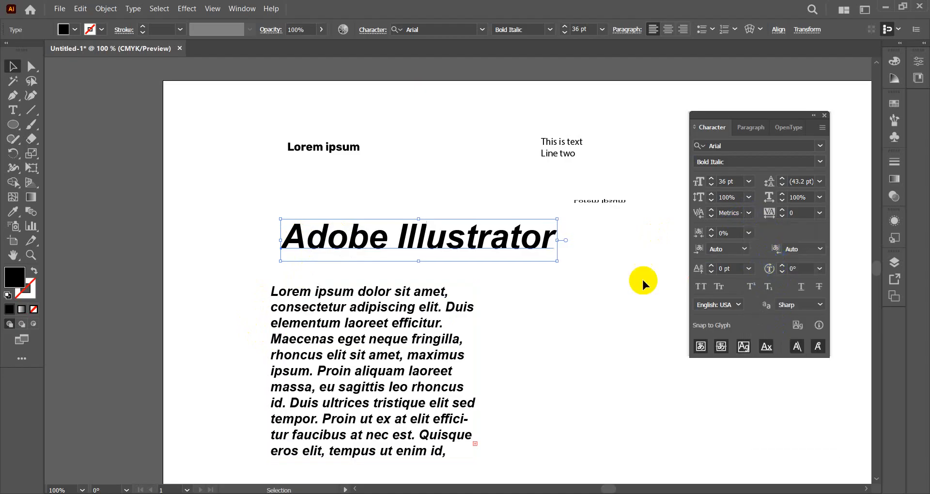
pyautogui.click(746, 213)
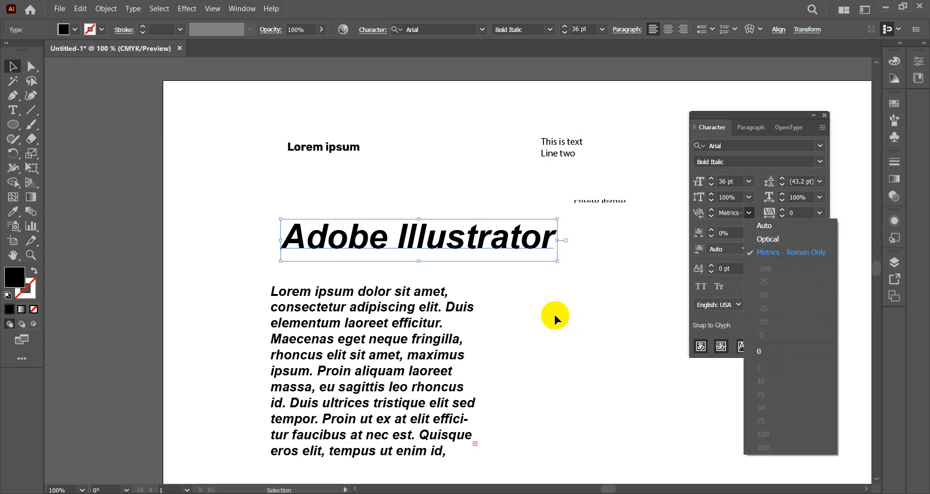
pyautogui.click(764, 226)
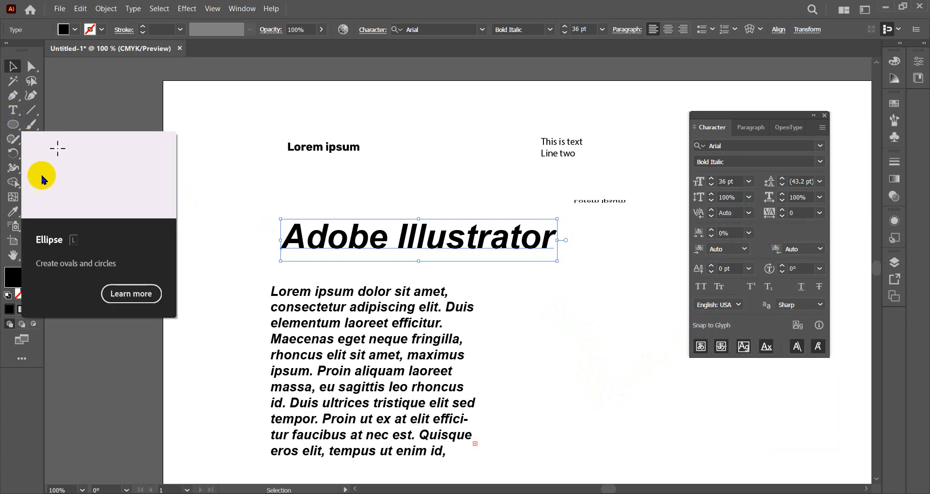
# Place the text cursor between the "A" and "d" of "Adobe" and try kerning values of -100, 10 and 200
pyautogui.click(12, 111)
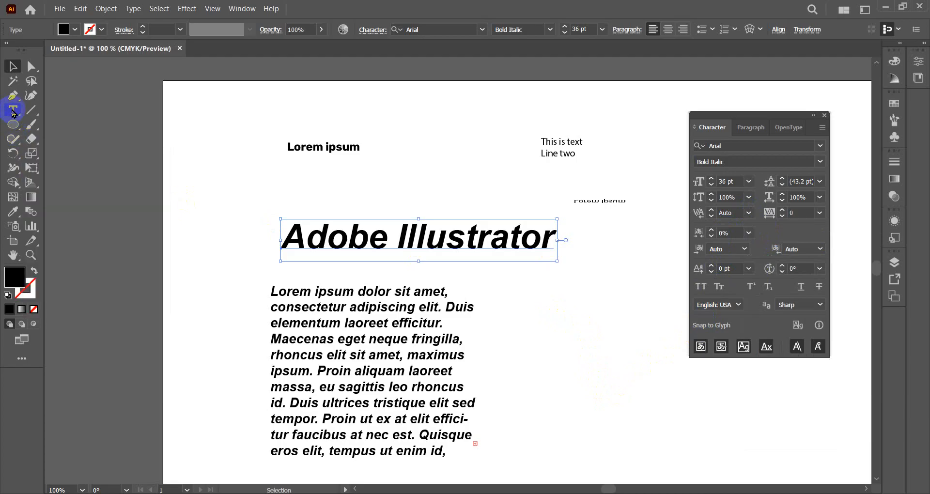
pyautogui.click(314, 238)
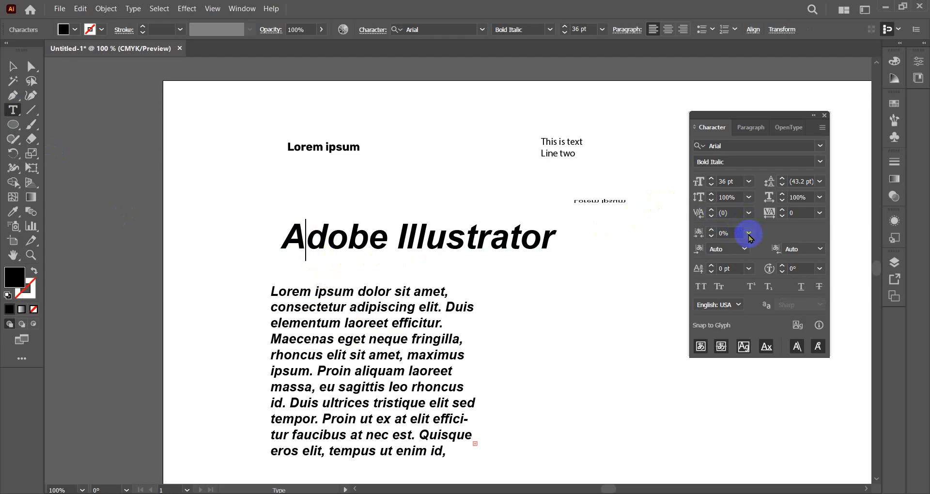
pyautogui.click(747, 214)
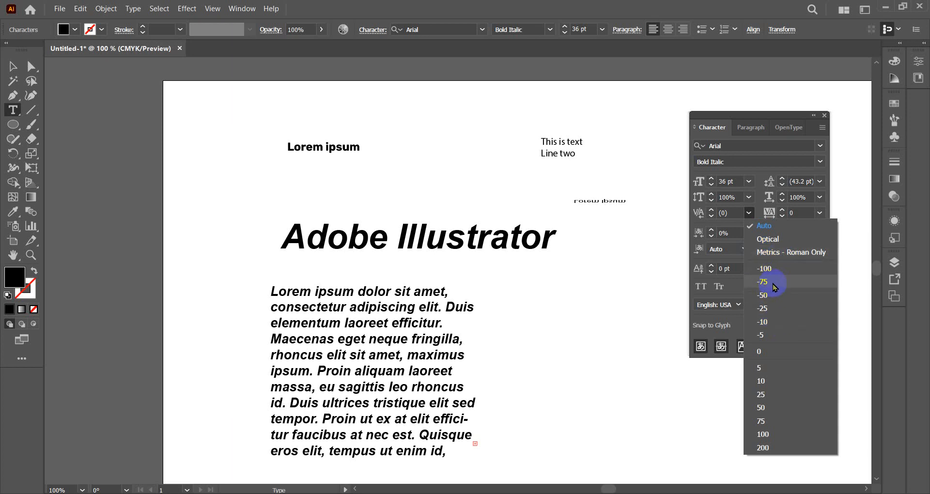
pyautogui.click(765, 269)
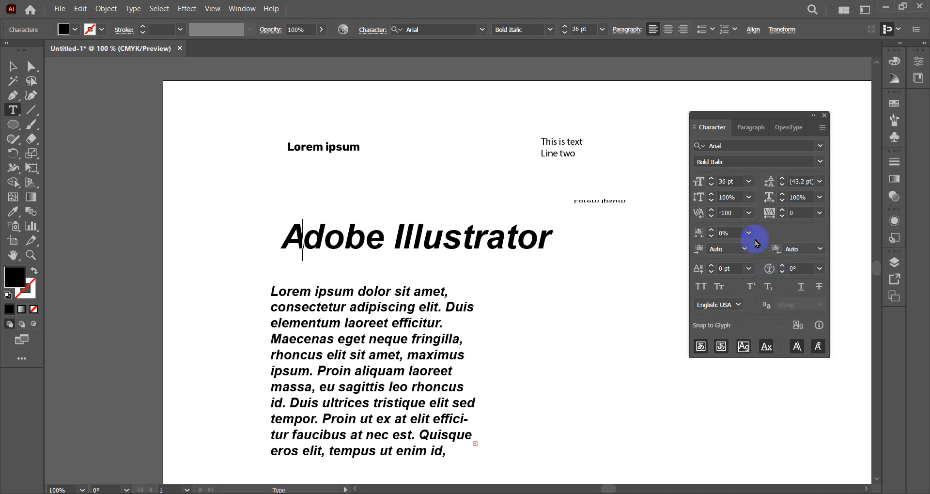
pyautogui.click(749, 213)
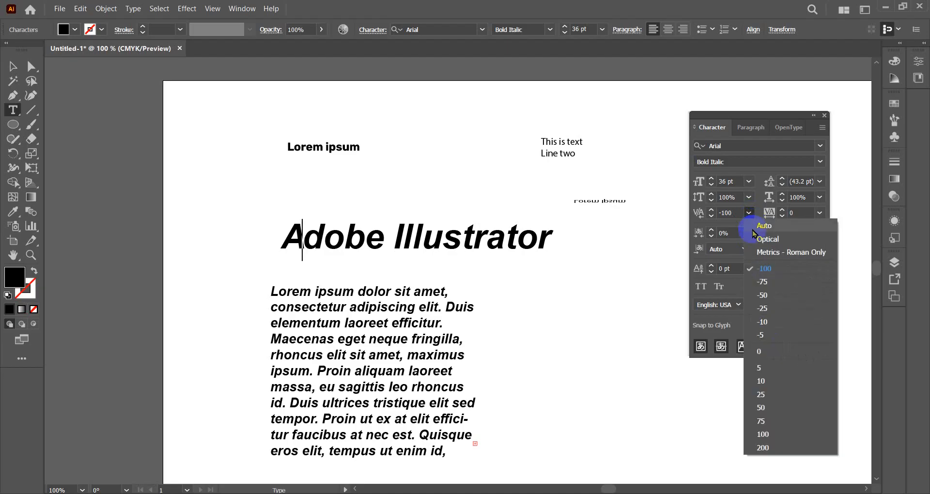
pyautogui.click(762, 383)
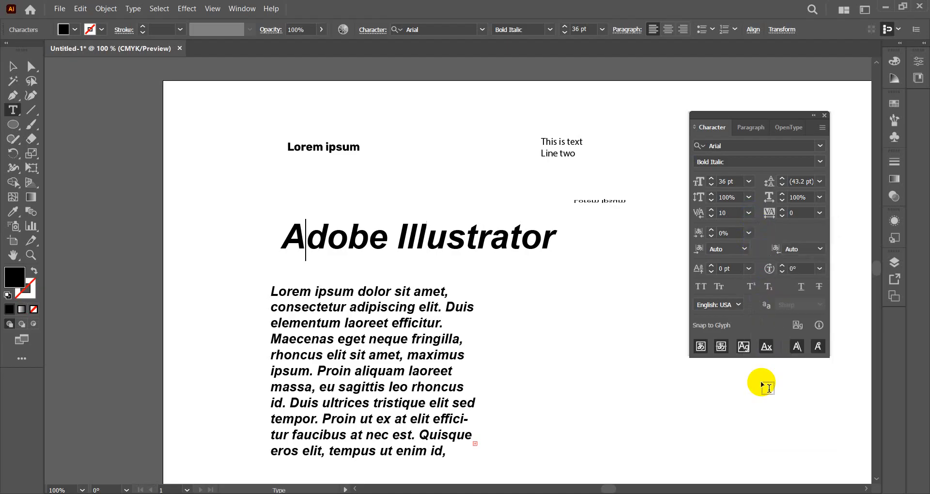
pyautogui.click(750, 213)
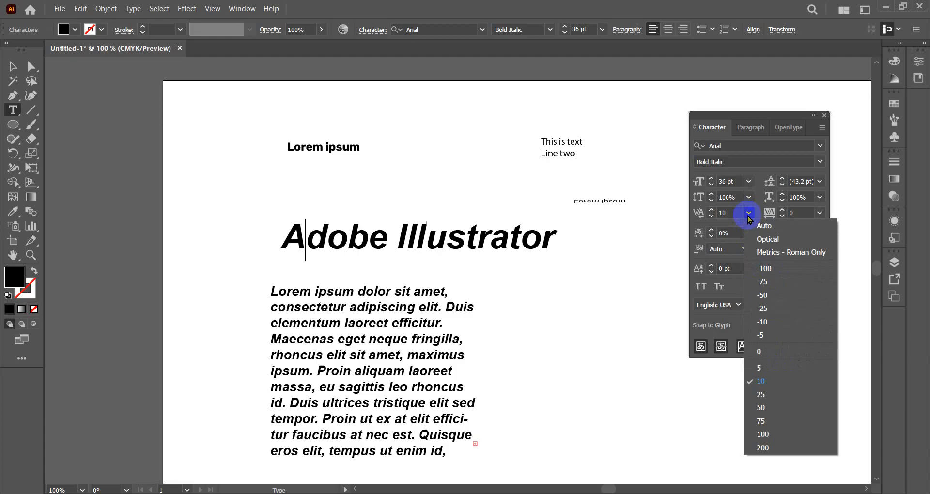
pyautogui.click(763, 447)
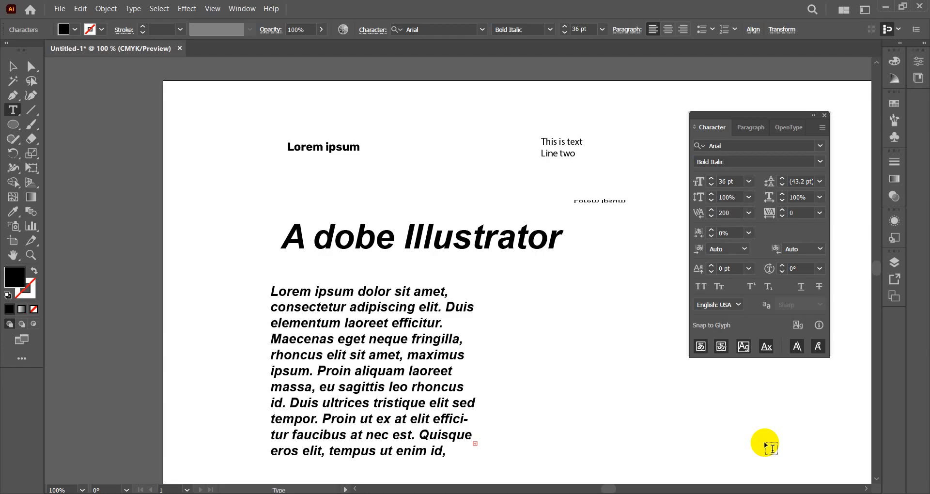
# Select the whole "Adobe Illustrator" text object and set its kerning back to Auto
pyautogui.click(13, 66)
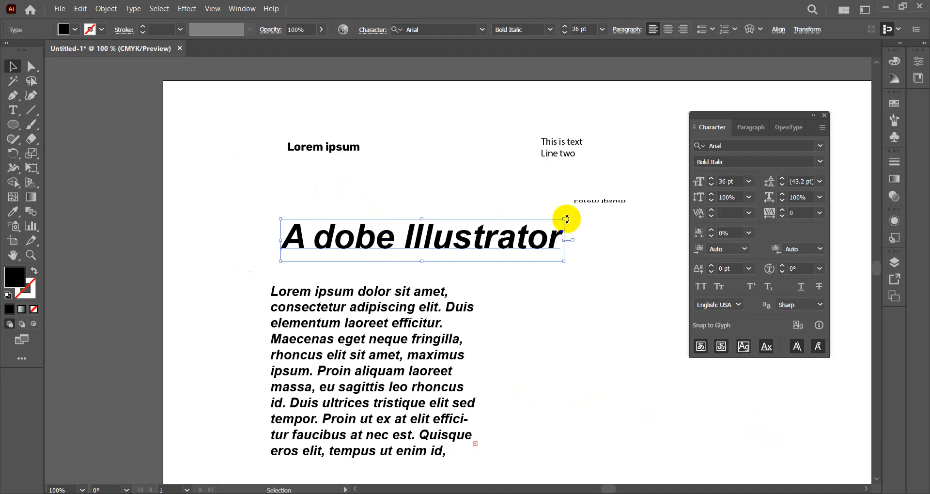
pyautogui.click(748, 212)
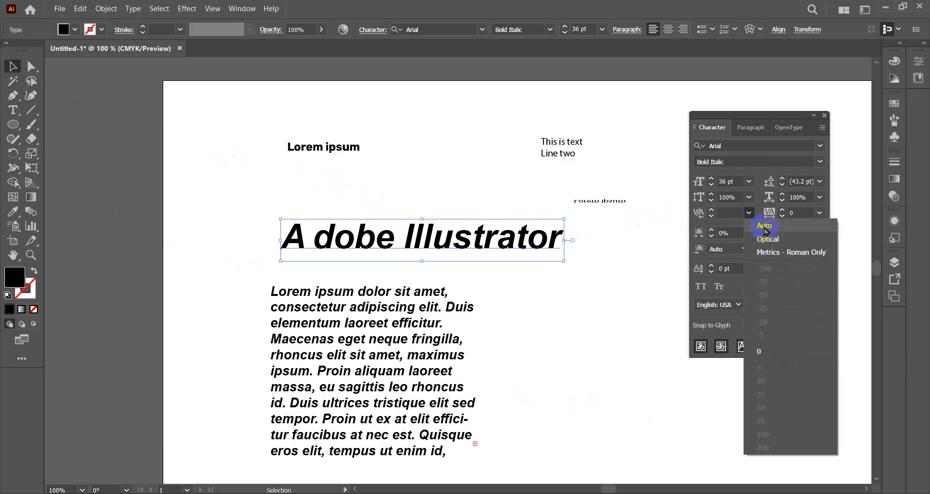
pyautogui.click(764, 227)
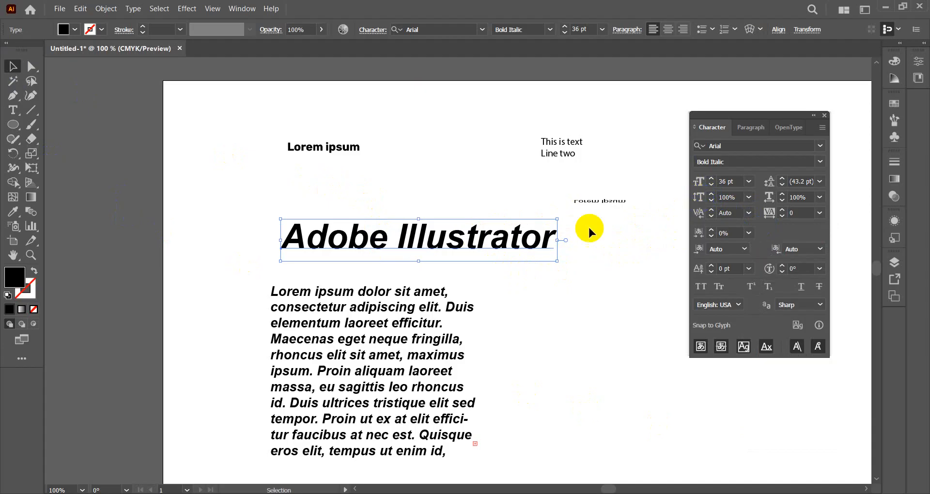
# Stretch the "Adobe Illustrator" text unevenly to a font size of about 85 pt and reset its horizontal scale to 100%
pyautogui.moveTo(557, 261); pyautogui.dragTo(623, 303)
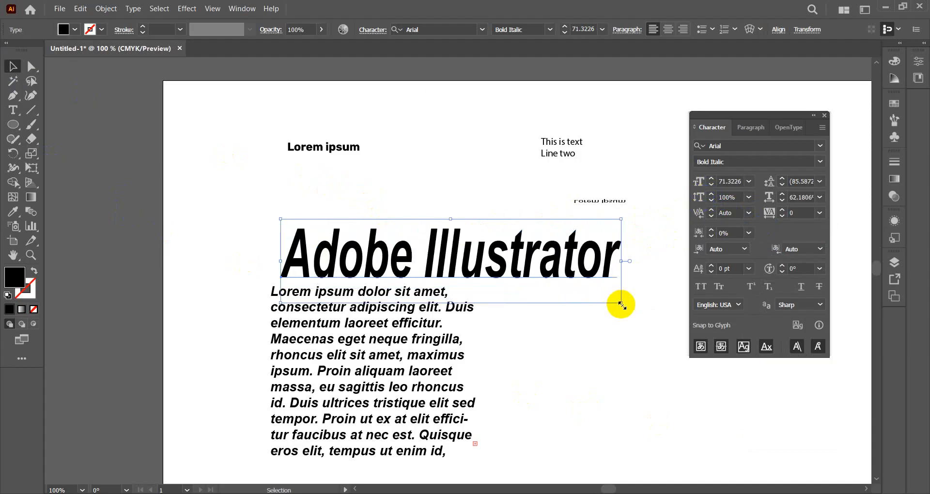
pyautogui.hotkey('ctrl', 'z')
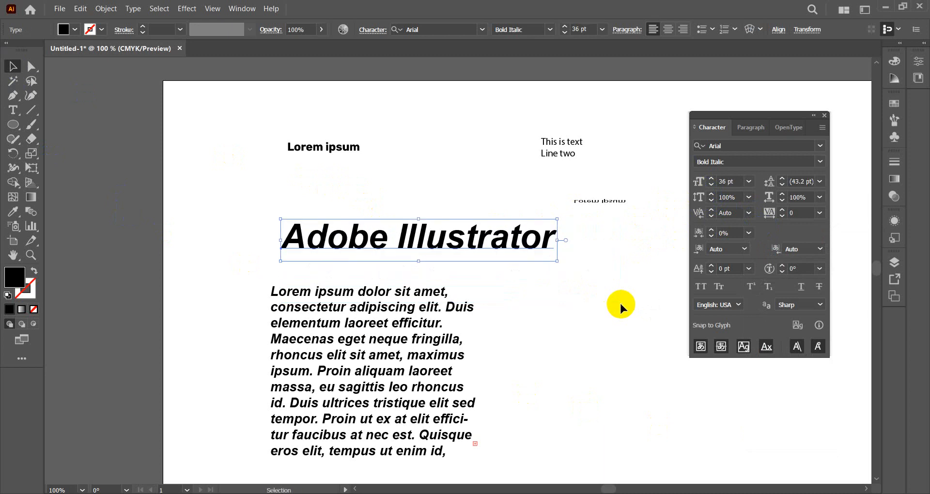
pyautogui.moveTo(557, 261); pyautogui.dragTo(596, 319)
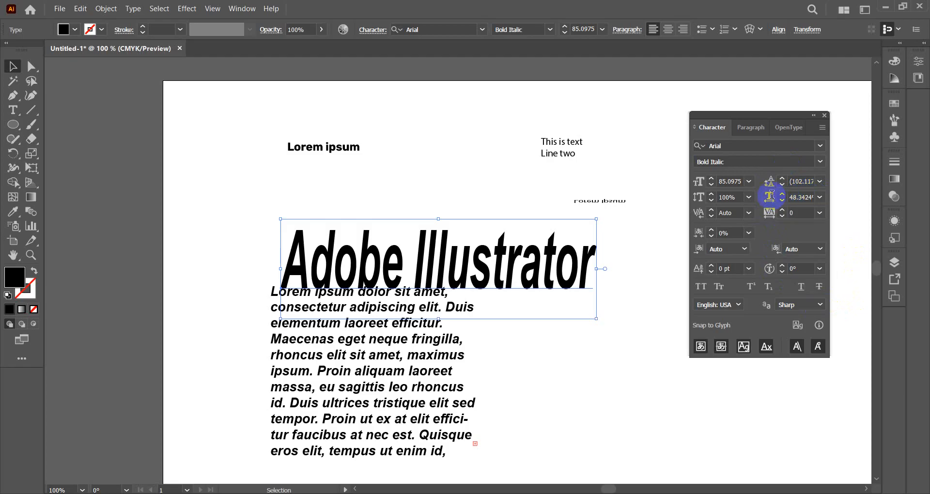
pyautogui.click(821, 198)
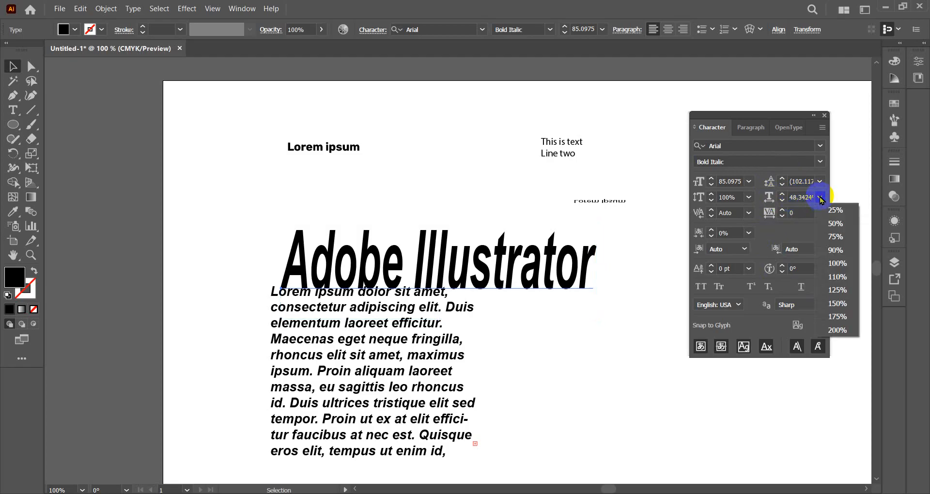
pyautogui.click(837, 263)
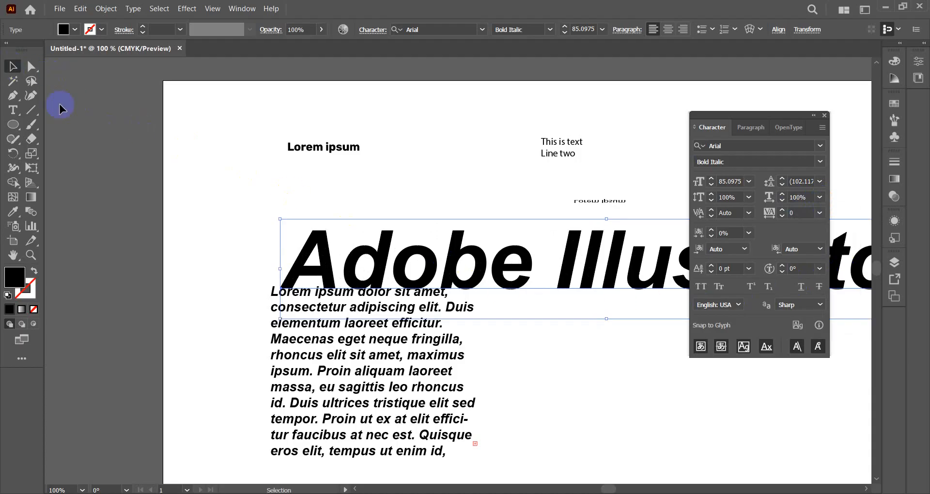
# Move the enlarged "Adobe Illustrator" text clear above the paragraph and preview vertical scale presets, keeping it at 100%
pyautogui.moveTo(570, 271); pyautogui.dragTo(466, 222)
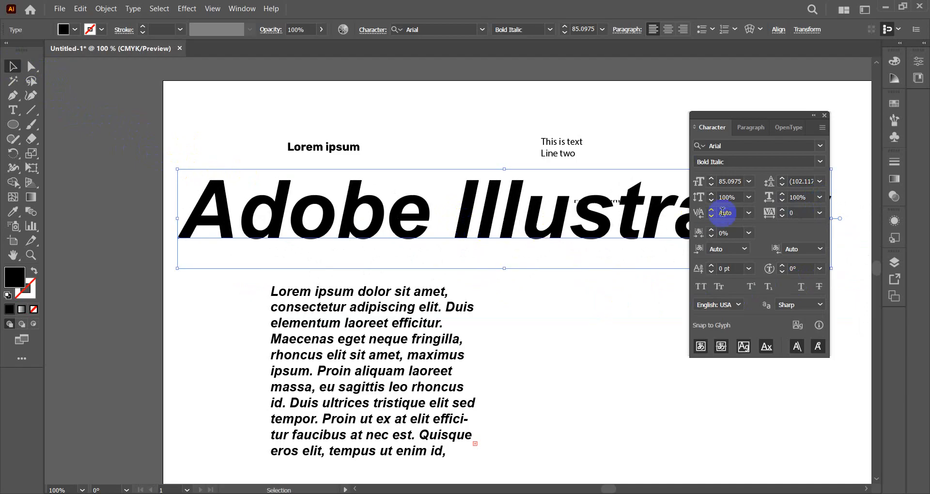
pyautogui.click(748, 199)
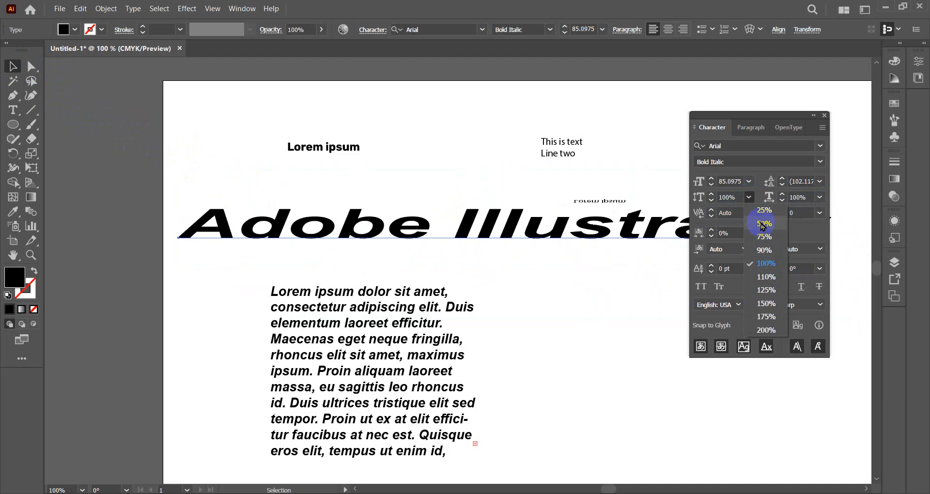
pyautogui.click(767, 266)
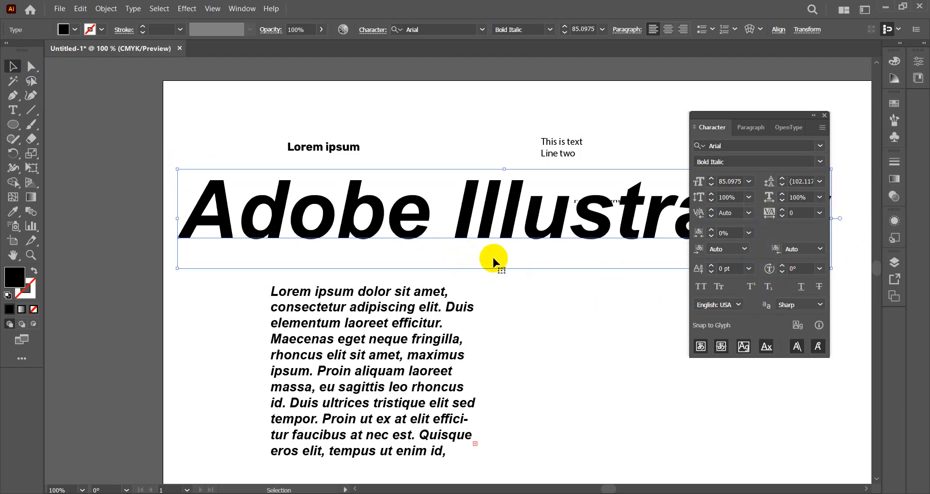
# Scale the "Adobe Illustrator" text down proportionally to a font size of about 46 pt
pyautogui.scroll(-2, 511, 249)
pyautogui.hscroll(3, 606, 294)
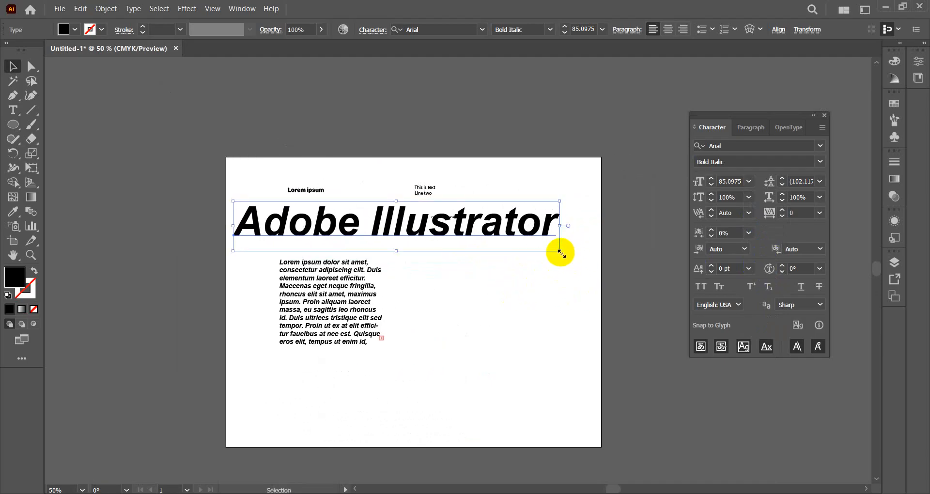
pyautogui.moveTo(561, 252); pyautogui.dragTo(433, 225)
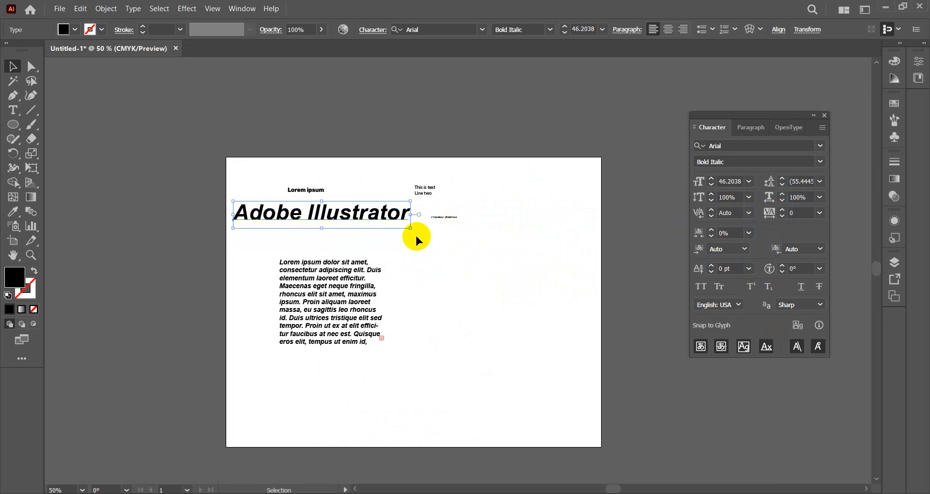
# Try an uneven stretch and a proportional enlargement to about 69 pt on the "Adobe Illustrator" text, and undo the resizing
pyautogui.moveTo(411, 228); pyautogui.dragTo(475, 266)
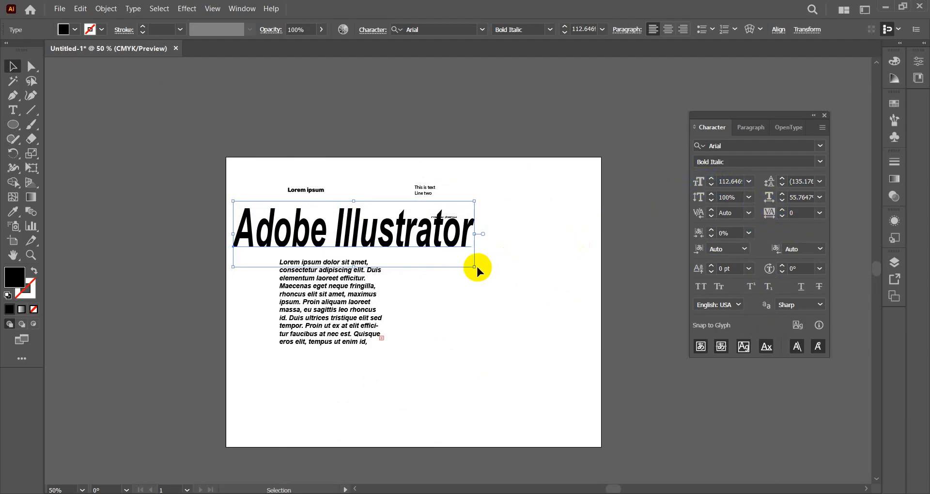
pyautogui.moveTo(474, 267); pyautogui.dragTo(499, 271)
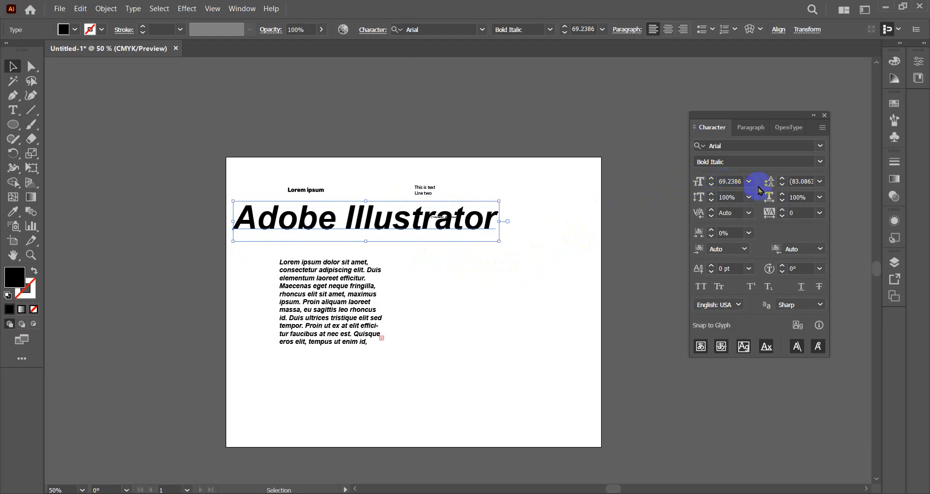
pyautogui.click(500, 291)
pyautogui.hotkey('ctrl', 'z')
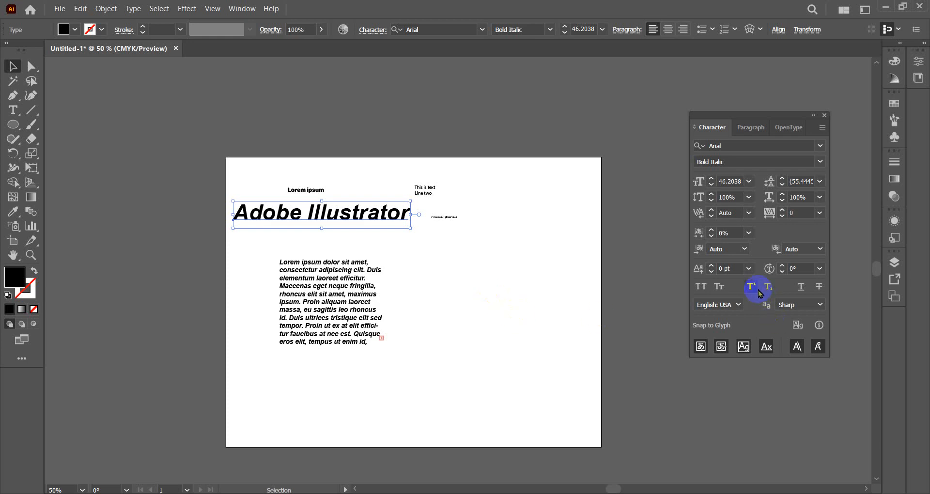
# Move the "Adobe Illustrator" text into the empty area right of the paragraph, and shift it back left about 0.57 in
pyautogui.click(749, 233)
pyautogui.click(749, 232)
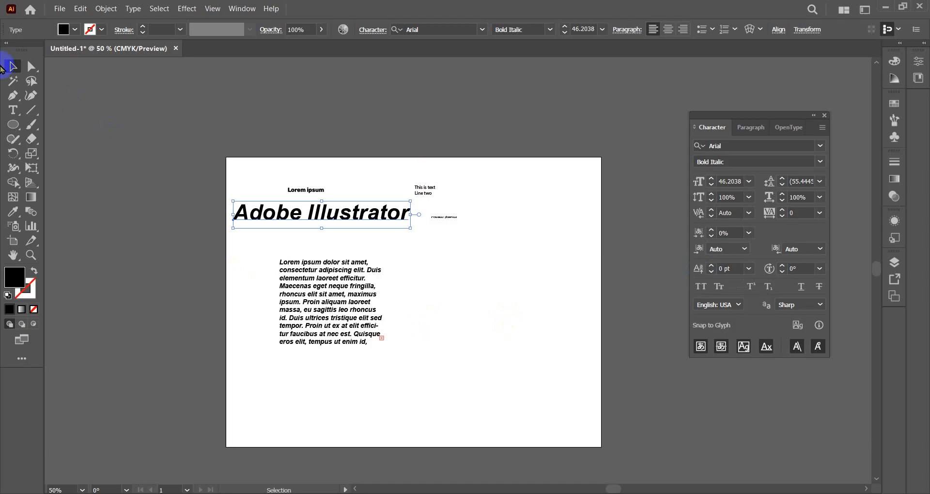
pyautogui.moveTo(346, 213); pyautogui.dragTo(531, 254)
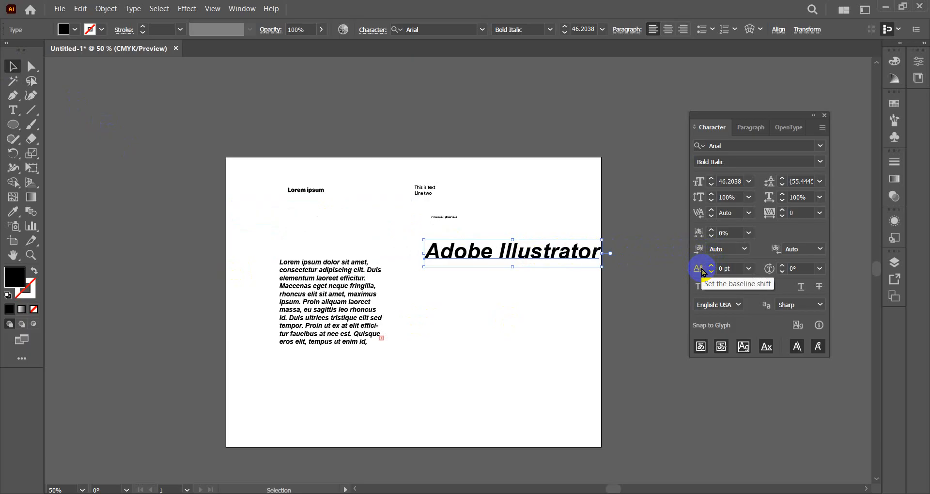
pyautogui.click(507, 300)
pyautogui.moveTo(513, 261); pyautogui.dragTo(493, 258)
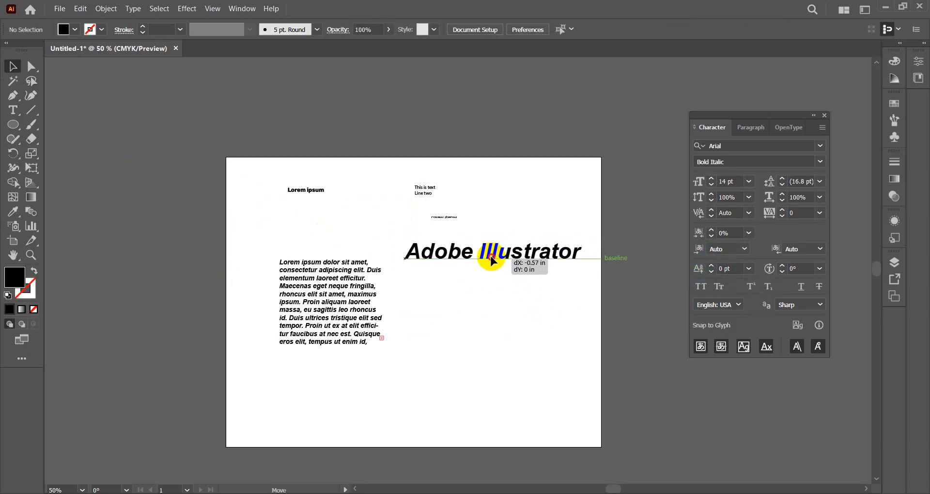
# Try a 12 pt baseline shift on the letter "d" in "Adobe Illustrator" and return it to 0 pt
pyautogui.doubleClick(413, 254)
pyautogui.moveTo(420, 244); pyautogui.dragTo(429, 247)
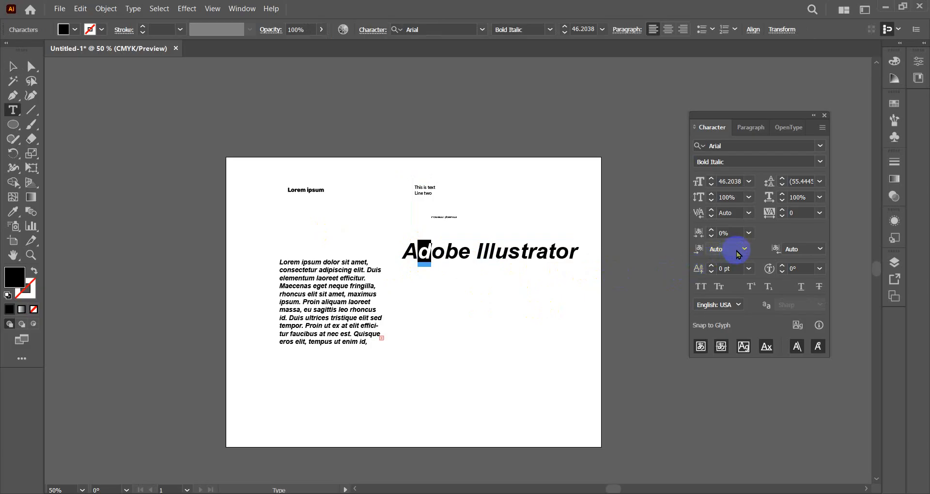
pyautogui.click(748, 268)
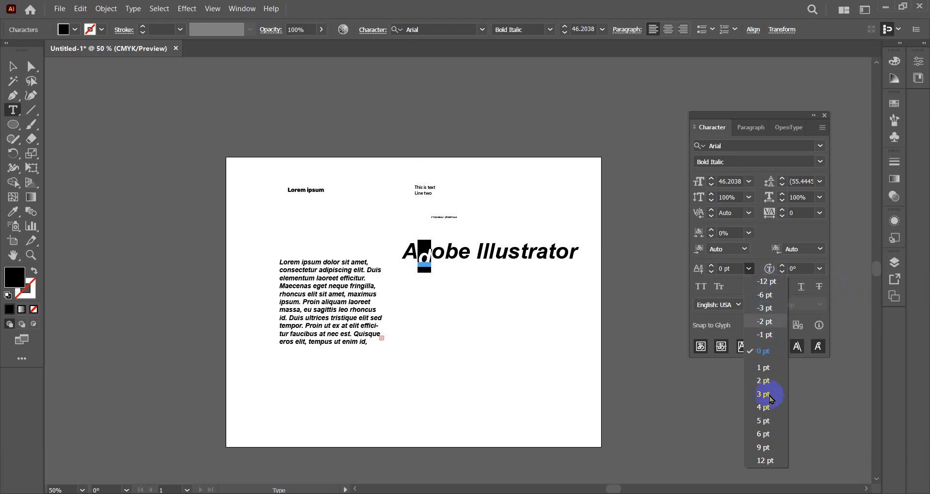
pyautogui.click(765, 461)
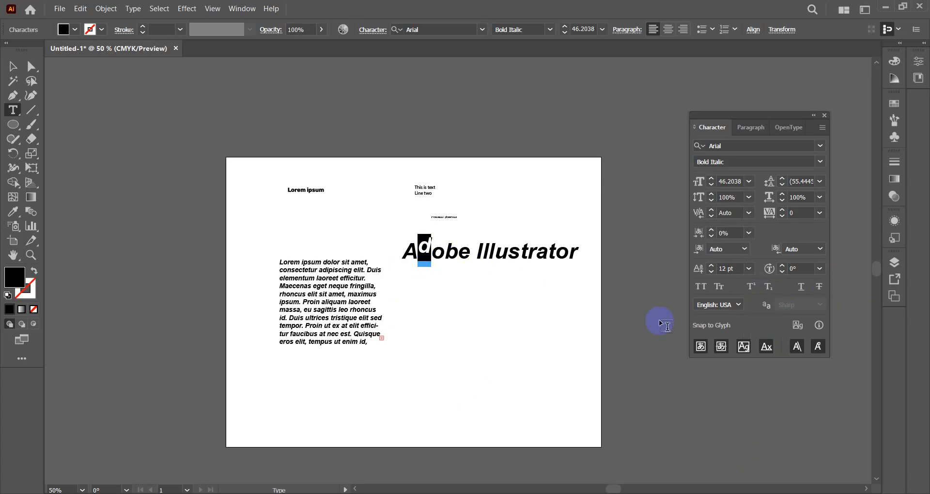
pyautogui.click(748, 269)
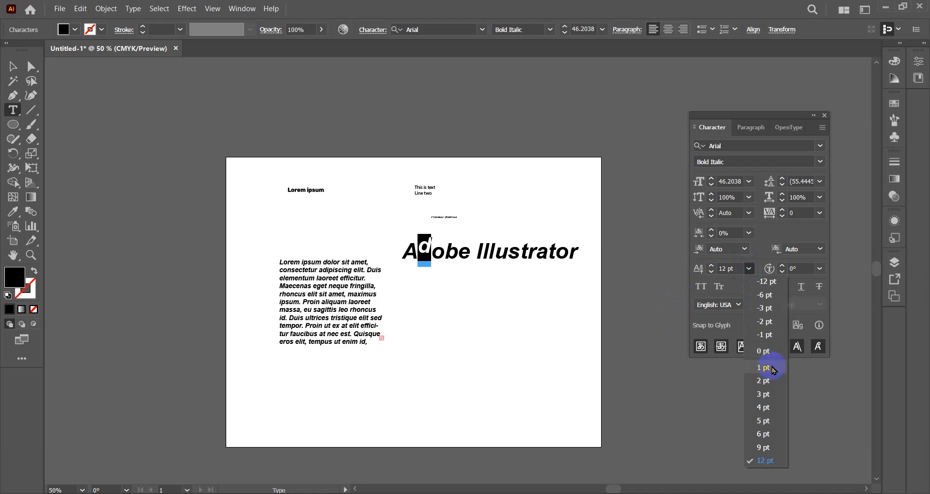
pyautogui.click(770, 358)
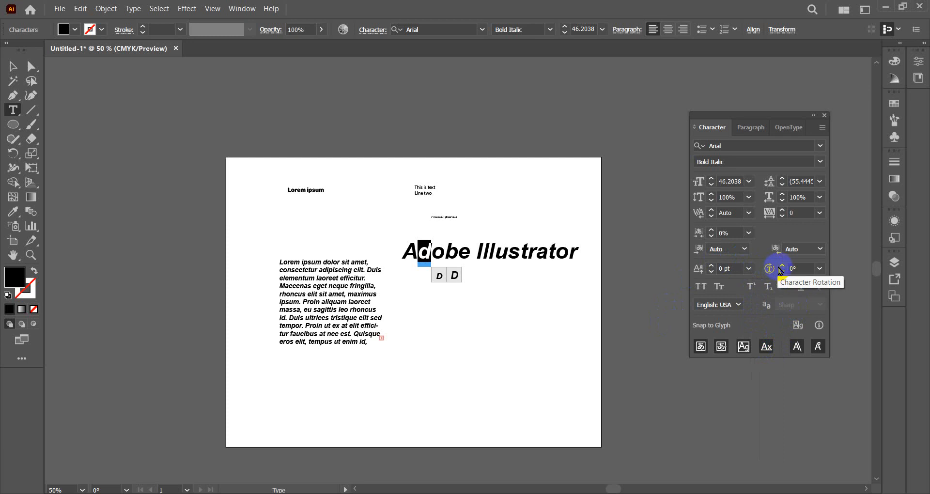
# Rotate the letter "d" in "Adobe Illustrator" by 30° and fine-tune its character rotation to 34°
pyautogui.click(820, 269)
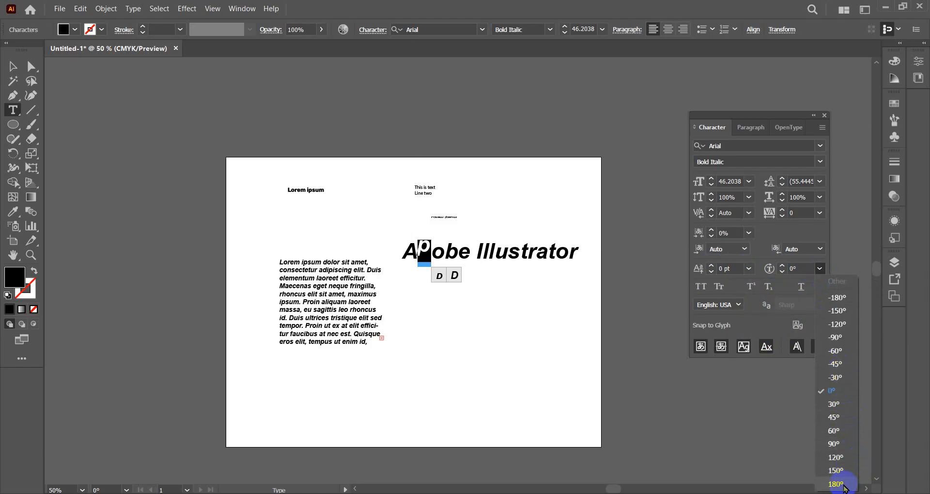
pyautogui.click(834, 404)
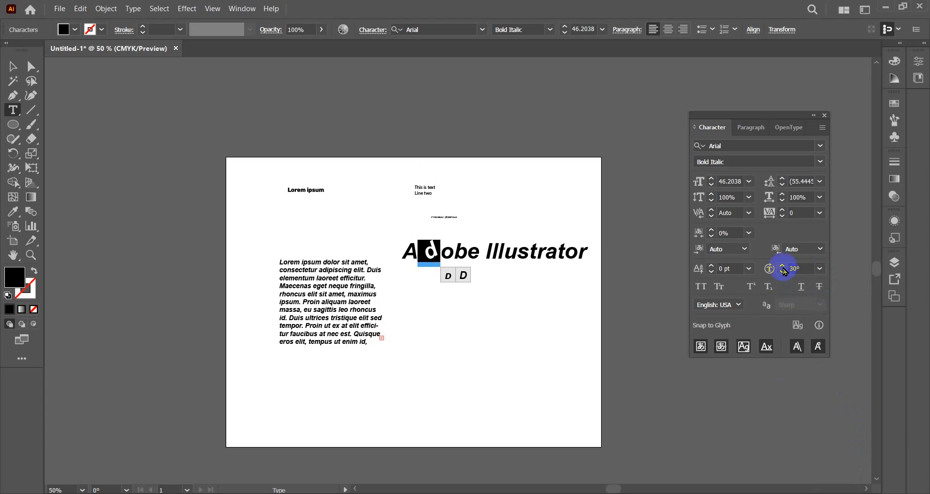
pyautogui.click(783, 265)
pyautogui.click(782, 266)
pyautogui.click(782, 266)
pyautogui.click(782, 266)
pyautogui.click(783, 266)
pyautogui.click(782, 266)
pyautogui.click(783, 266)
pyautogui.click(782, 271)
pyautogui.click(782, 271)
pyautogui.click(782, 271)
# Set the letter "d"'s character rotation to 31° and lower it in single-degree increments to 26°
pyautogui.moveTo(803, 268); pyautogui.dragTo(784, 267)
pyautogui.click(784, 268)
pyautogui.moveTo(786, 269); pyautogui.dragTo(794, 271)
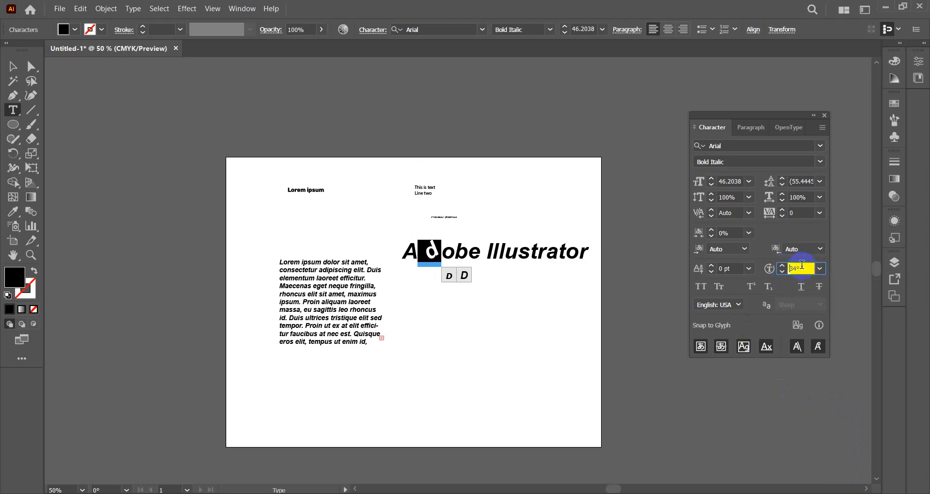
pyautogui.write('31')
pyautogui.press('Return')
pyautogui.press('Down')
pyautogui.press('Down')
pyautogui.press('Down')
pyautogui.press('Down')
pyautogui.press('Down')
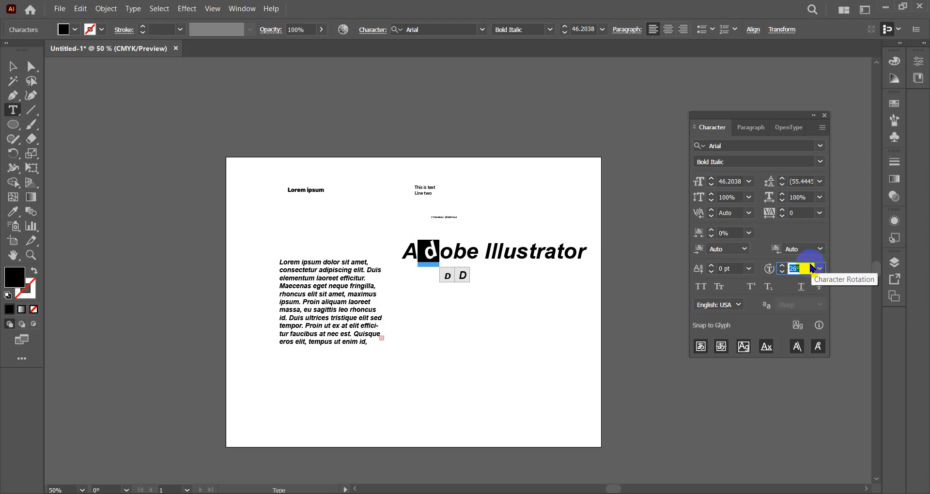
# Raise the character rotation of the letter "d" gradually to 34° and lower it to 15°
pyautogui.press('Up')
pyautogui.press('Up')
pyautogui.press('Up')
pyautogui.press('Up')
pyautogui.press('Up')
pyautogui.press('Up')
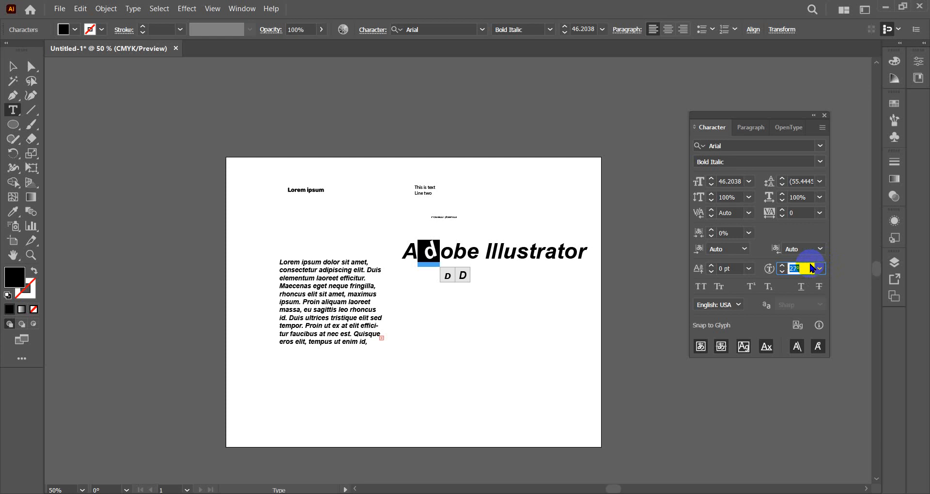
pyautogui.press('Up')
pyautogui.press('Up')
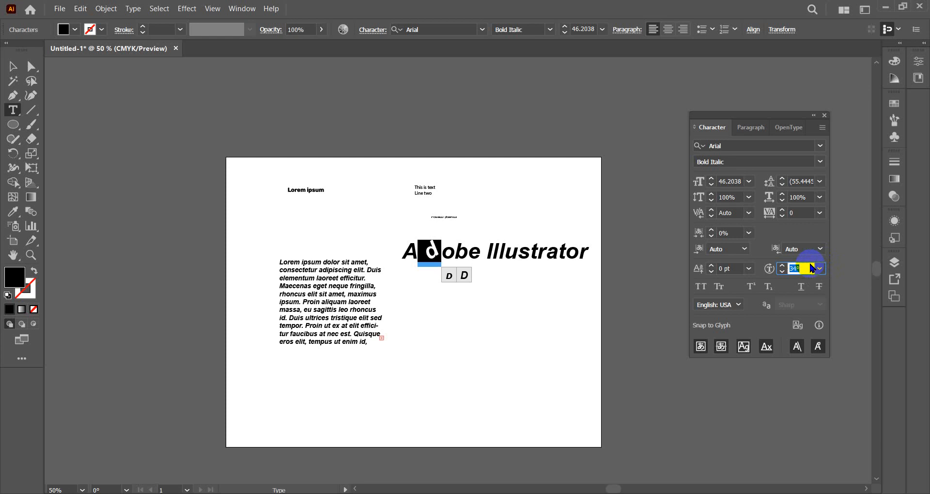
pyautogui.press('Down')
pyautogui.press('Down')
pyautogui.press('Down')
pyautogui.press('Down')
pyautogui.press('Down')
pyautogui.press('Down')
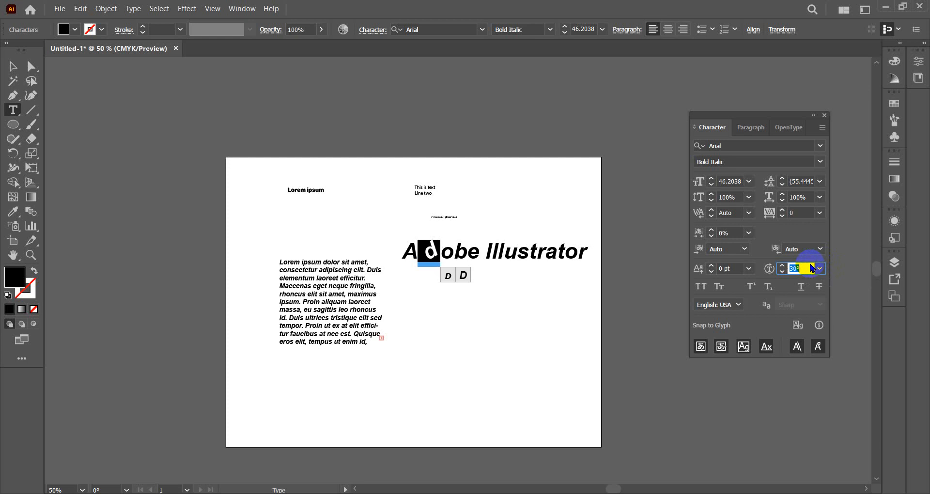
pyautogui.press('Down')
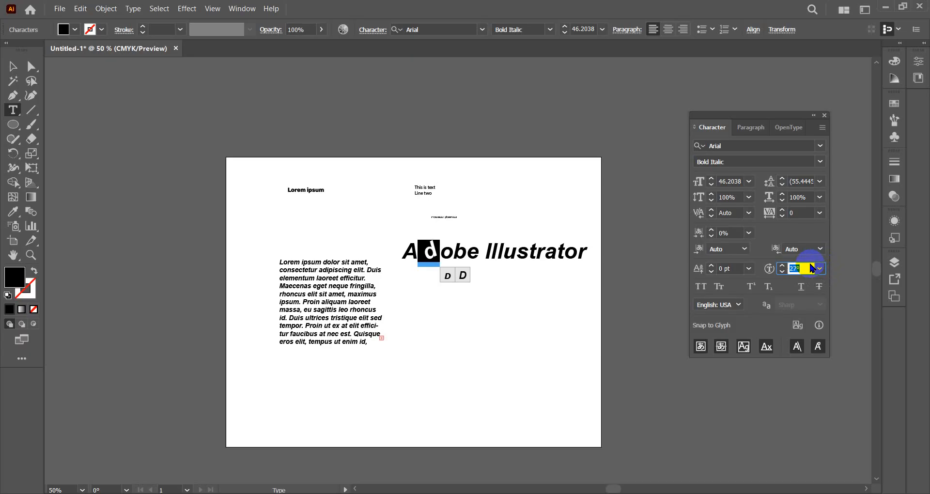
pyautogui.press('Down')
pyautogui.press('Down')
pyautogui.press('Down')
pyautogui.press('Down')
pyautogui.press('Down')
pyautogui.press('Down')
pyautogui.press('Down')
pyautogui.press('Down')
pyautogui.press('Down')
pyautogui.press('Down')
pyautogui.press('Down')
pyautogui.press('Down')
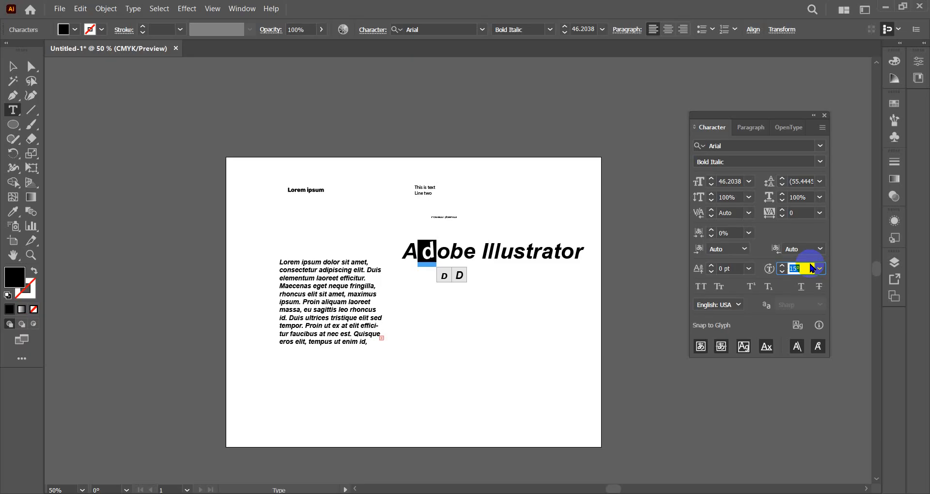
# Reset the character rotation of the letter "d" to 0° and deselect the "Adobe Illustrator" text
pyautogui.click(819, 268)
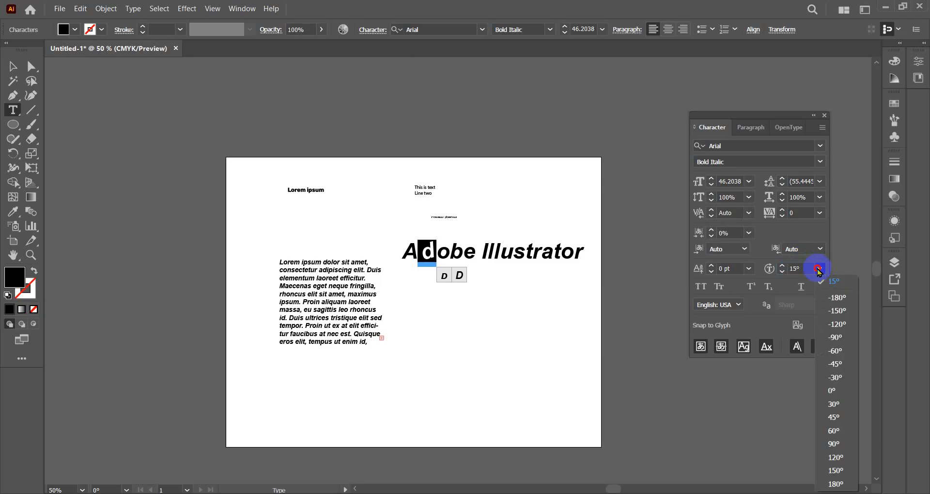
pyautogui.click(832, 391)
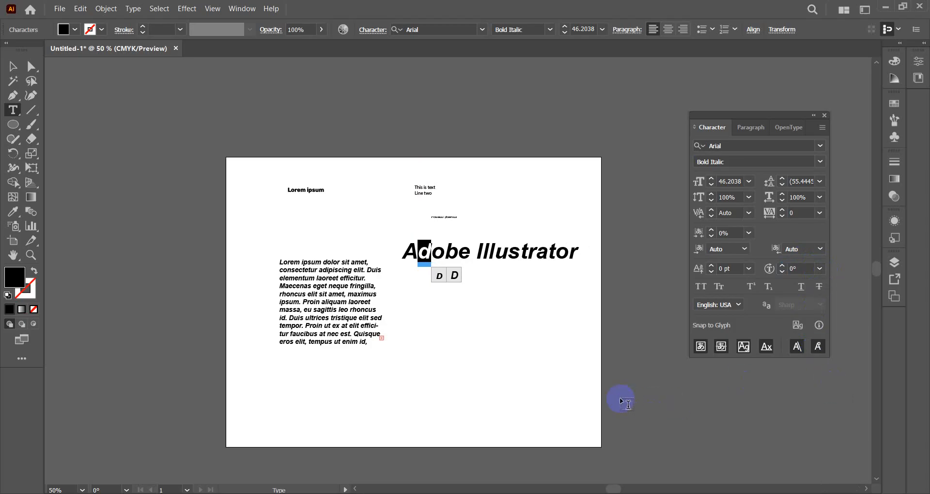
pyautogui.click(13, 66)
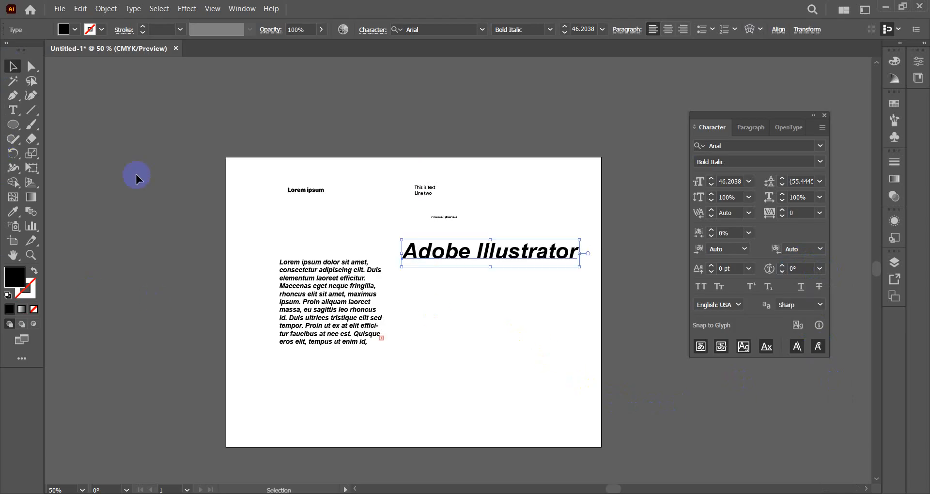
pyautogui.click(495, 335)
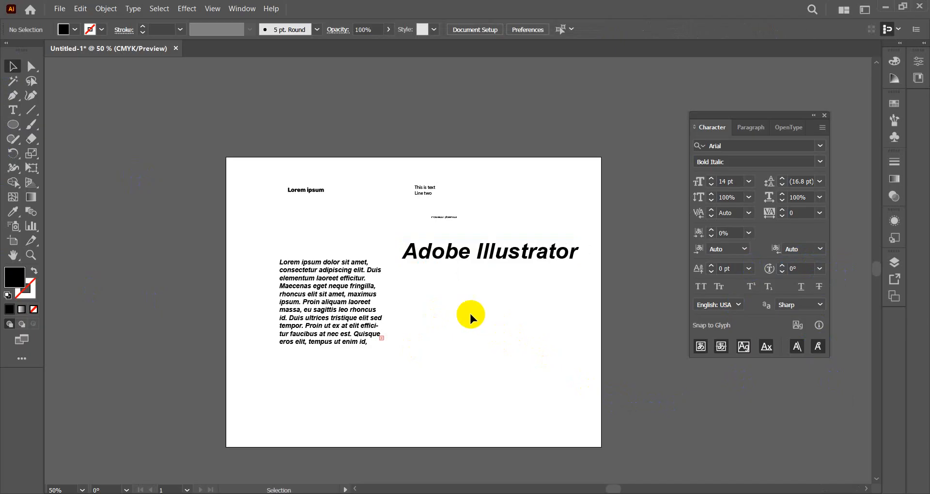
# Move the two-line "This is text" object slightly right and bring the bold "Lorem ipsum" heading closer to it
pyautogui.scroll(-2, 471, 317)
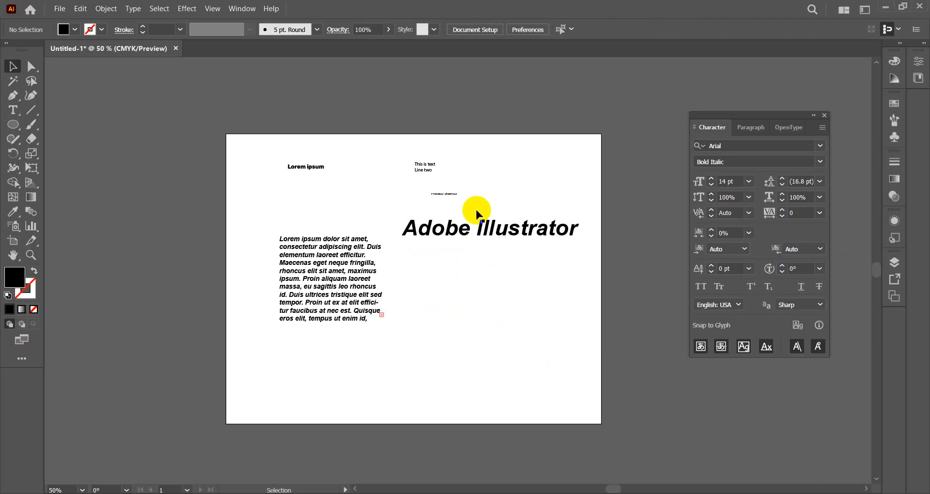
pyautogui.moveTo(478, 223); pyautogui.dragTo(493, 228)
pyautogui.click(498, 248)
pyautogui.scroll(2, 511, 239)
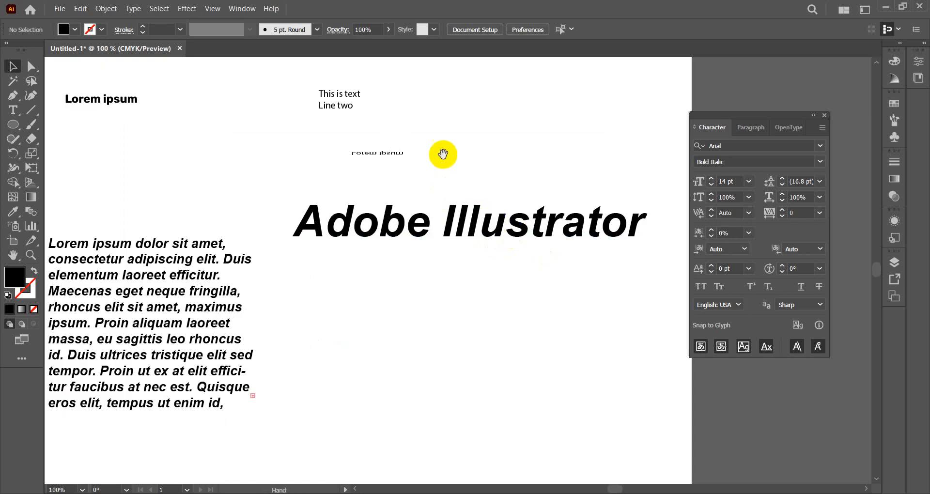
pyautogui.moveTo(443, 154); pyautogui.dragTo(490, 255)
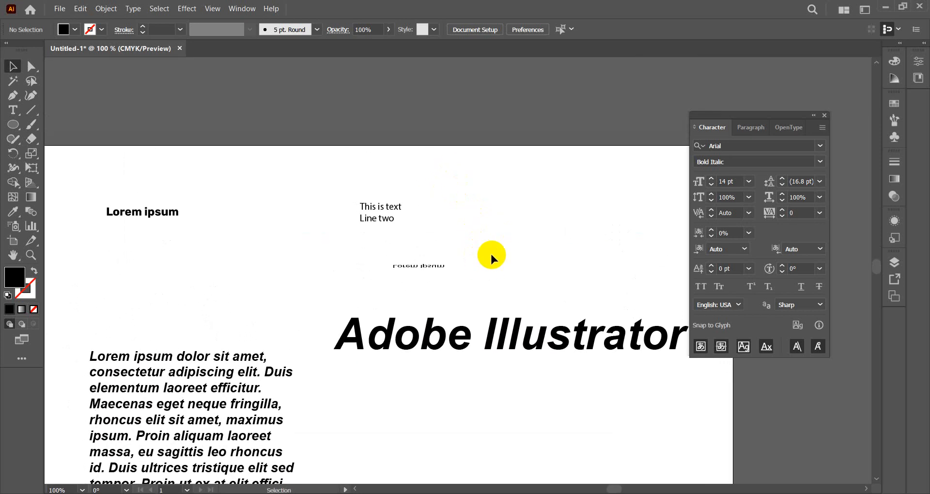
pyautogui.moveTo(384, 211); pyautogui.dragTo(445, 218)
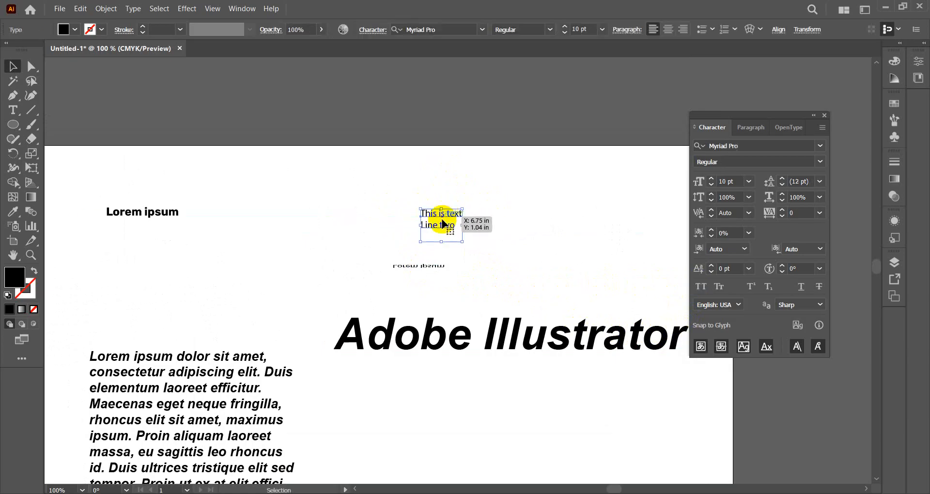
pyautogui.moveTo(150, 214); pyautogui.dragTo(315, 232)
# Add the point text "Text" to the right of the two-line text and finish editing it
pyautogui.click(13, 111)
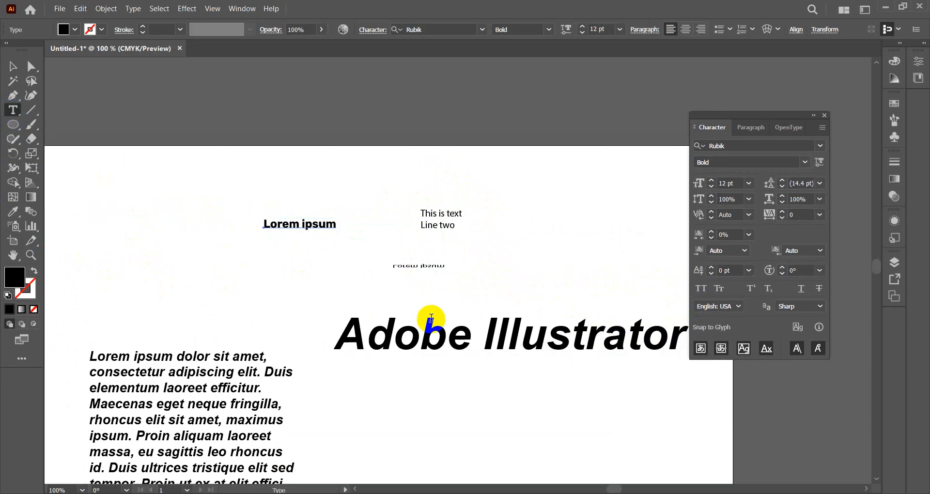
pyautogui.click(540, 231)
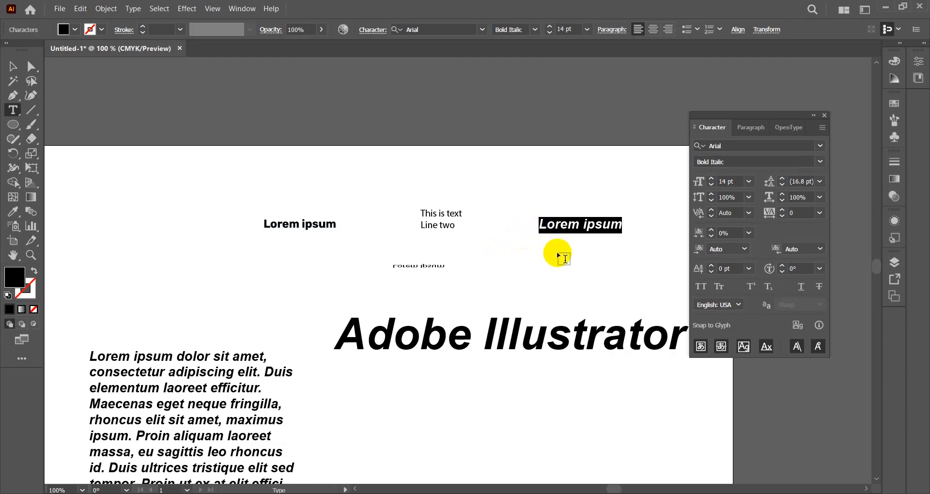
pyautogui.write('Text')
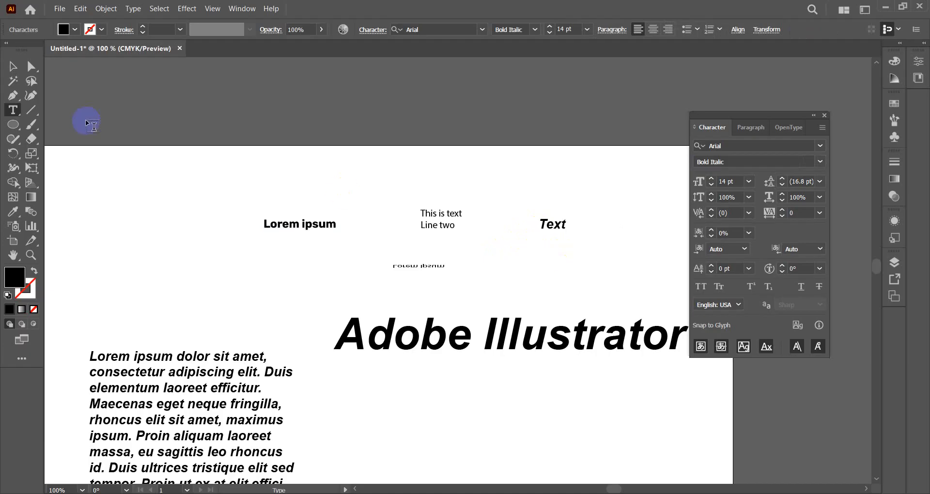
pyautogui.click(12, 66)
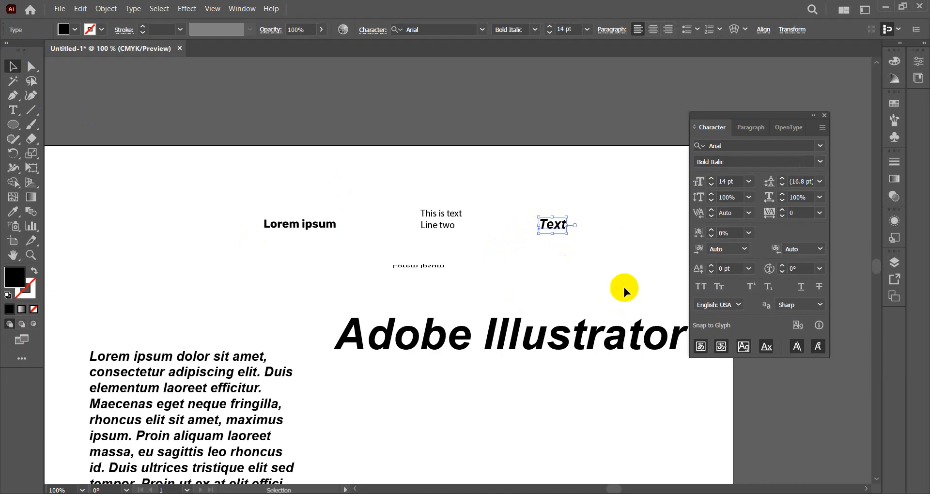
pyautogui.click(609, 258)
# Compare All Caps and Small Caps on the new "Text" object, return it to normal case and deselect it
pyautogui.click(550, 229)
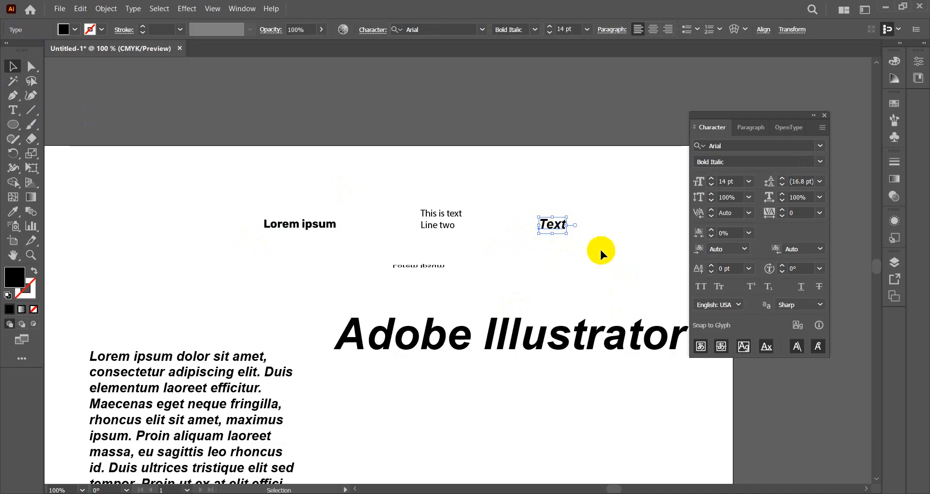
pyautogui.click(699, 288)
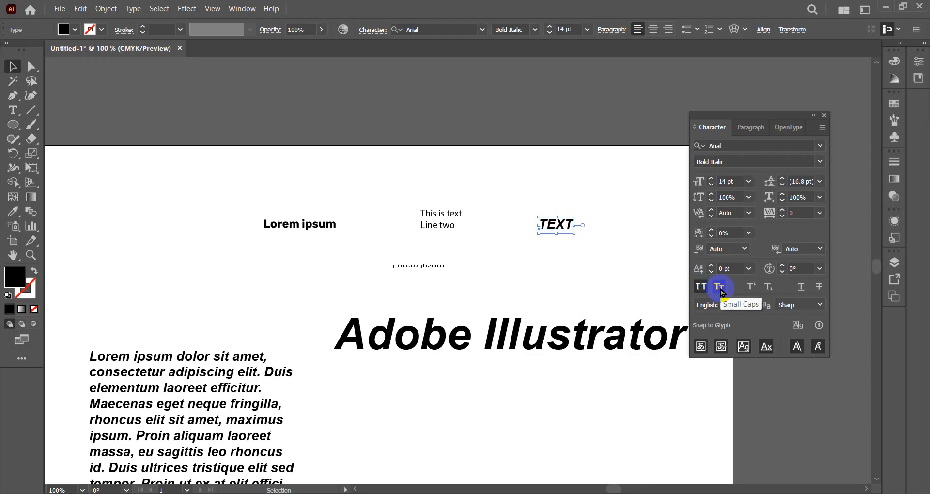
pyautogui.click(719, 288)
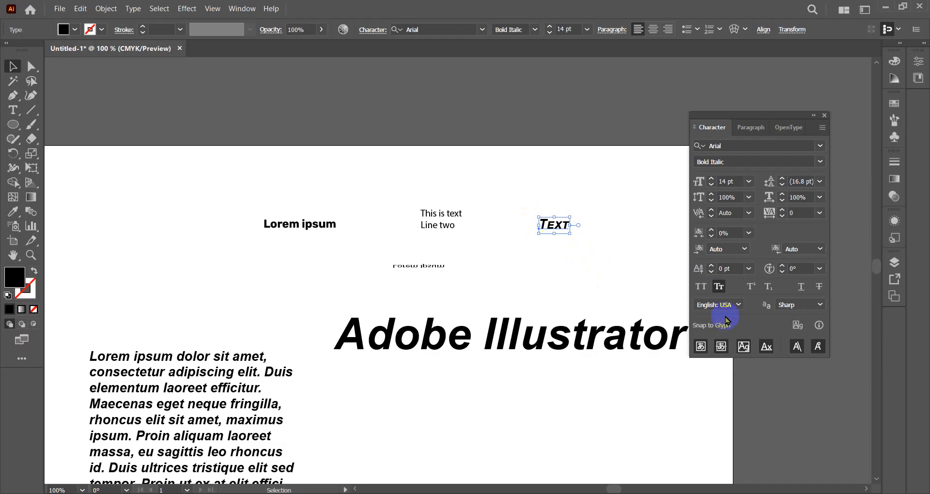
pyautogui.click(701, 287)
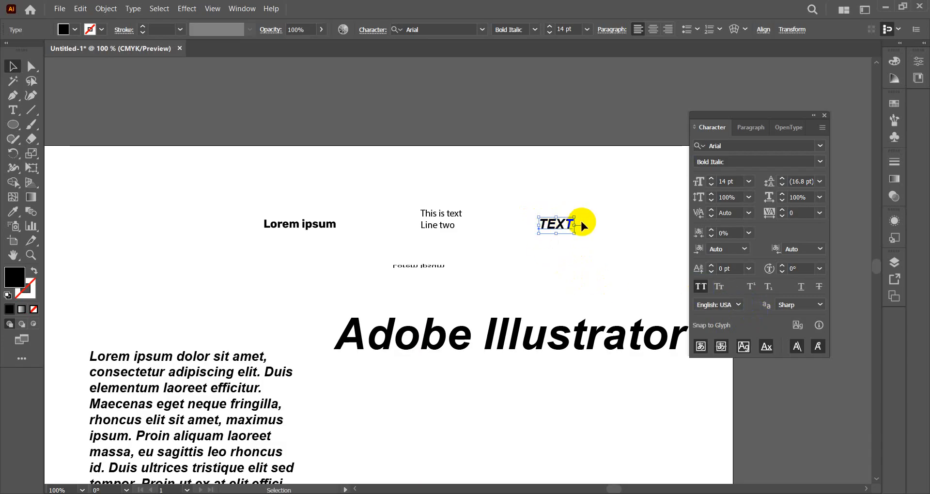
pyautogui.click(719, 287)
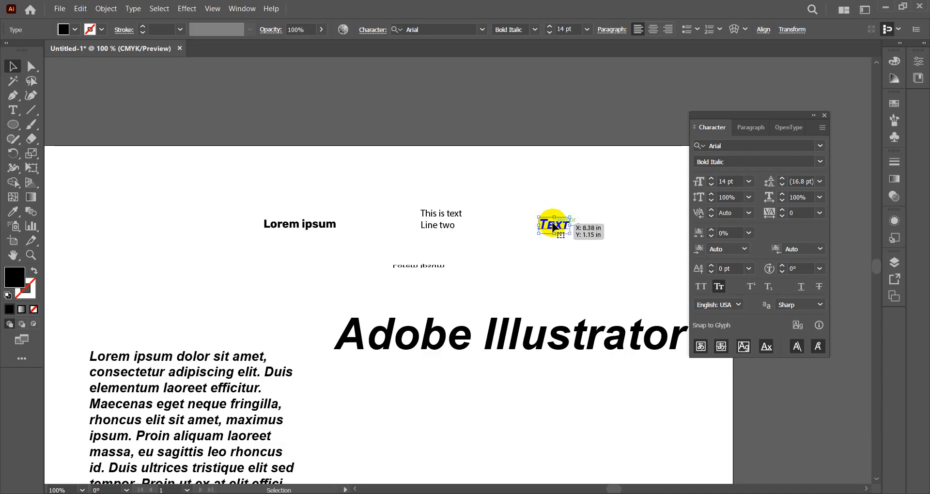
pyautogui.click(719, 287)
pyautogui.click(564, 242)
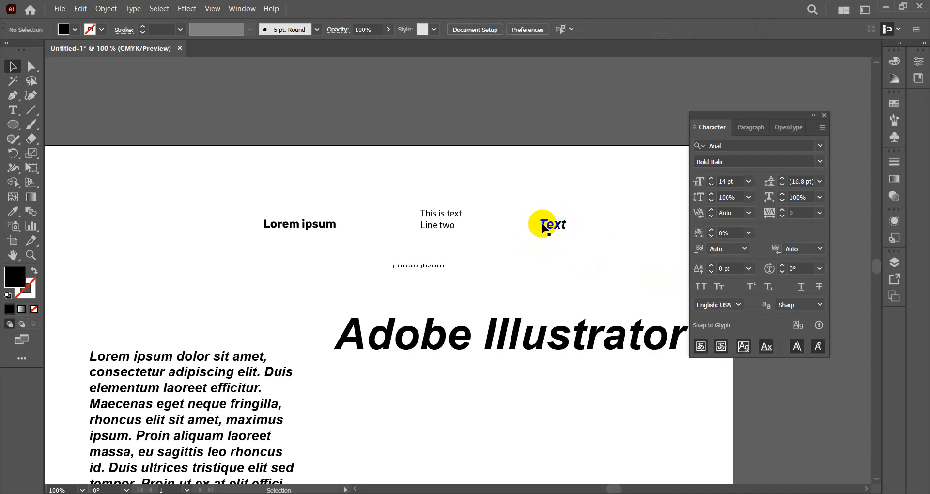
# Apply Small Caps to the "Text" object once more and switch the option off again
pyautogui.click(550, 228)
pyautogui.click(719, 286)
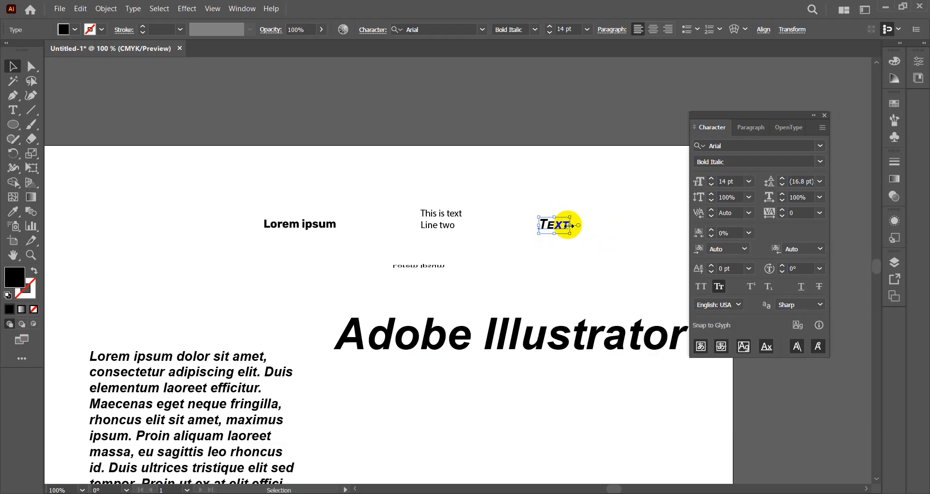
pyautogui.click(719, 287)
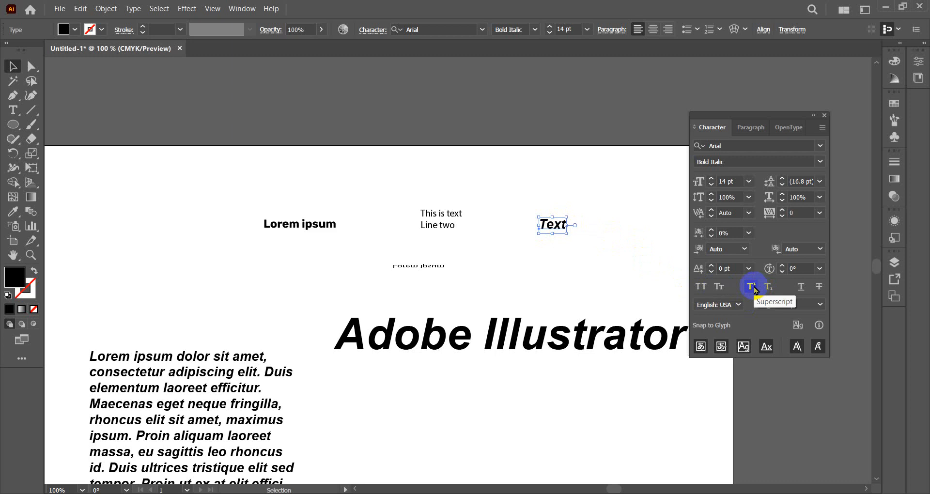
pyautogui.scroll(-3, 620, 276)
pyautogui.scroll(-2, 552, 306)
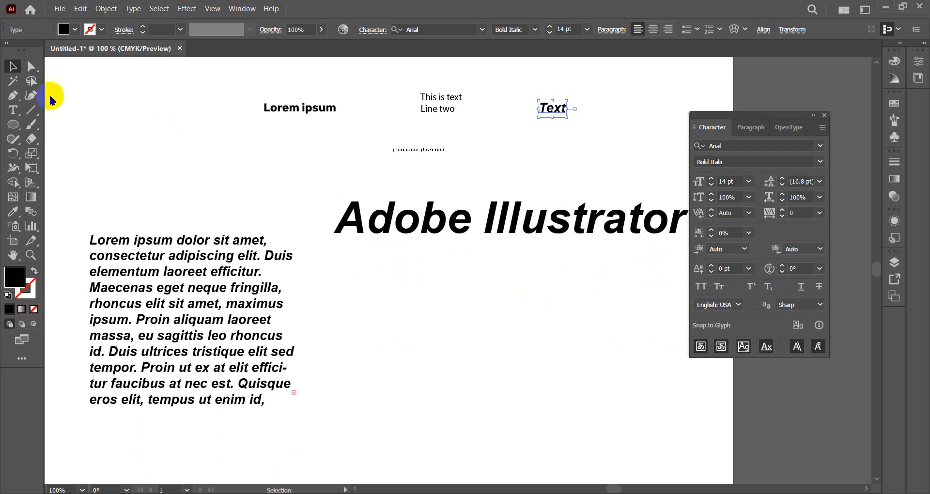
# Add the point text "a2" in the empty area below the "Adobe Illustrator" heading
pyautogui.click(13, 110)
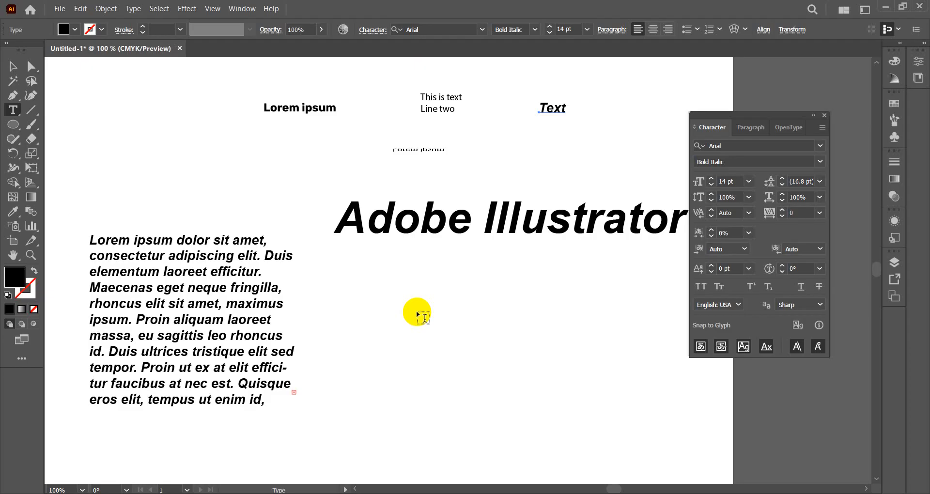
pyautogui.press('a')
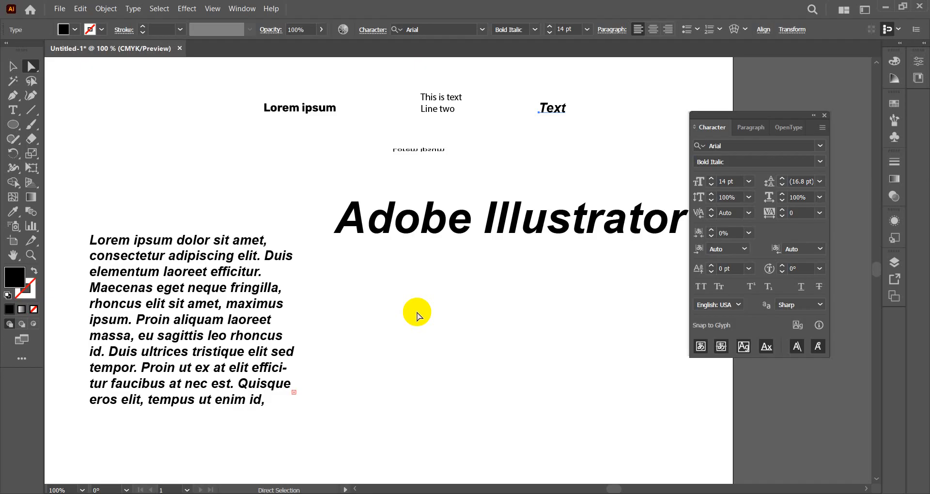
pyautogui.click(13, 110)
pyautogui.click(427, 312)
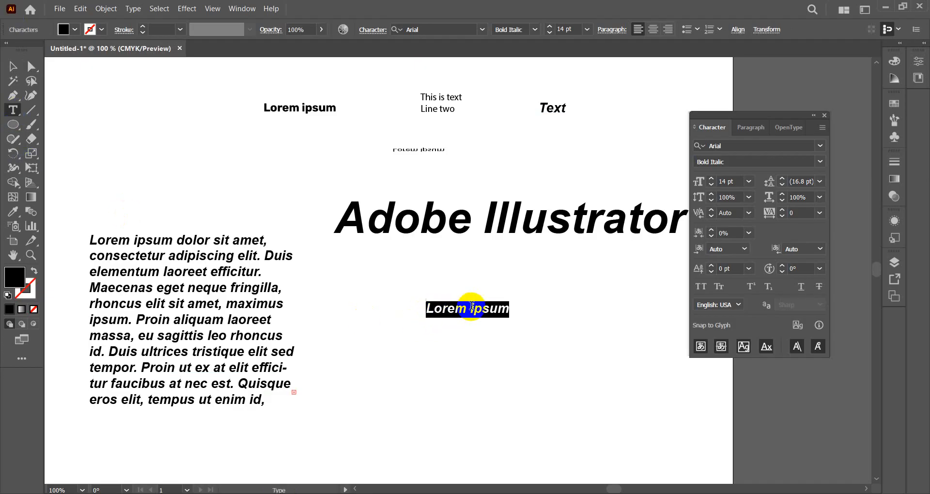
pyautogui.write('a2')
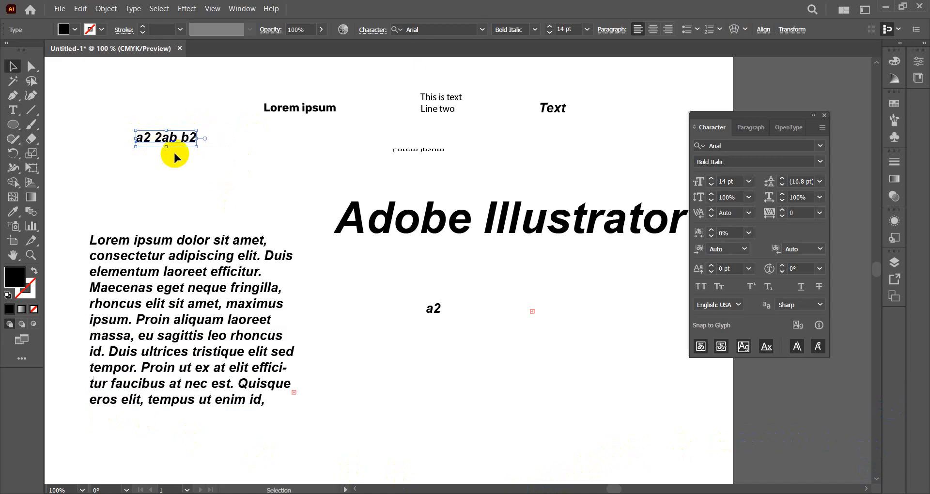
# Make the 2 after "a" and the 2 after the last "b" in "a2 2ab b2" superscript and deselect the text
pyautogui.doubleClick(145, 137)
pyautogui.doubleClick(143, 137)
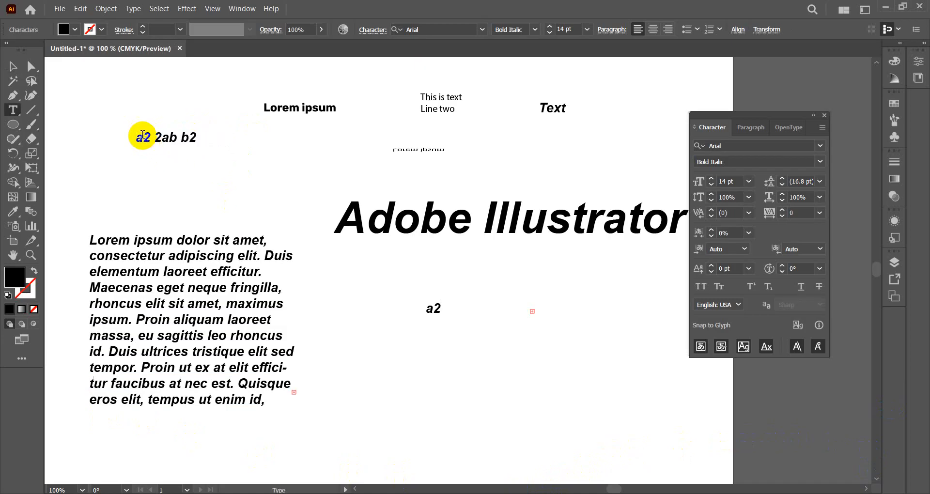
pyautogui.moveTo(144, 137); pyautogui.dragTo(153, 136)
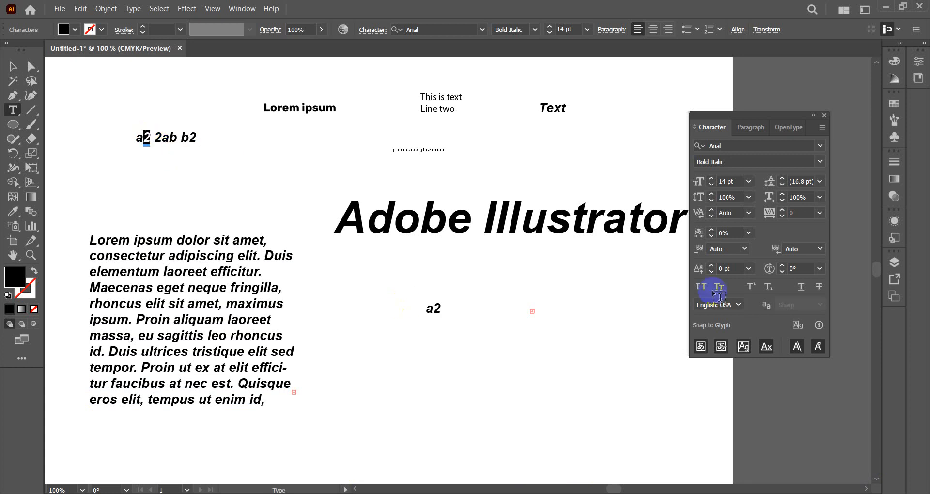
pyautogui.click(752, 287)
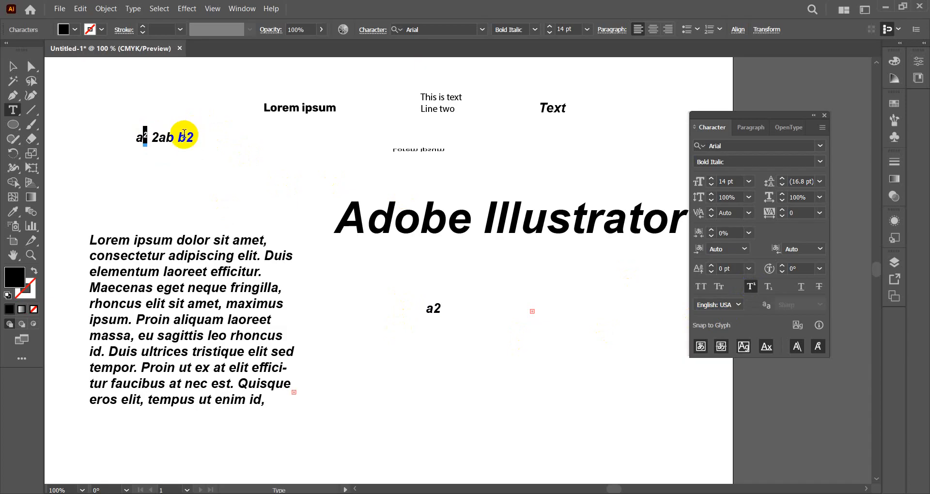
pyautogui.moveTo(186, 138); pyautogui.dragTo(196, 135)
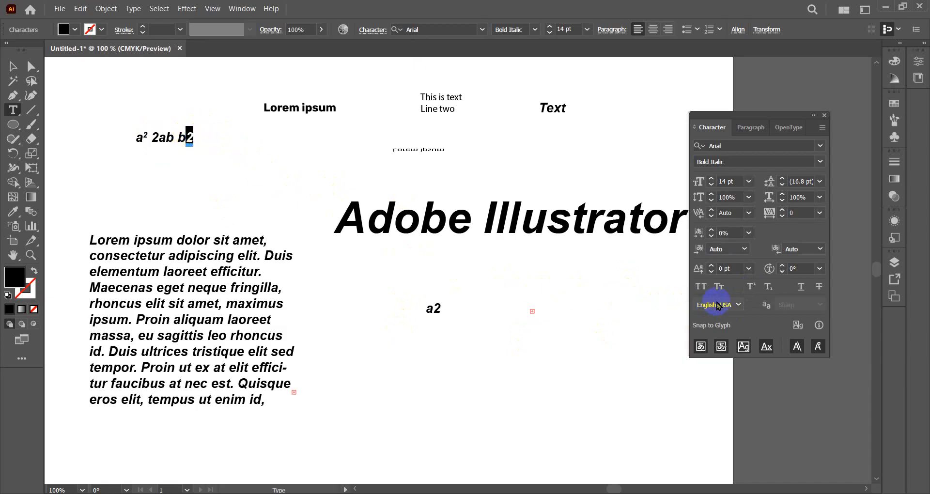
pyautogui.click(750, 287)
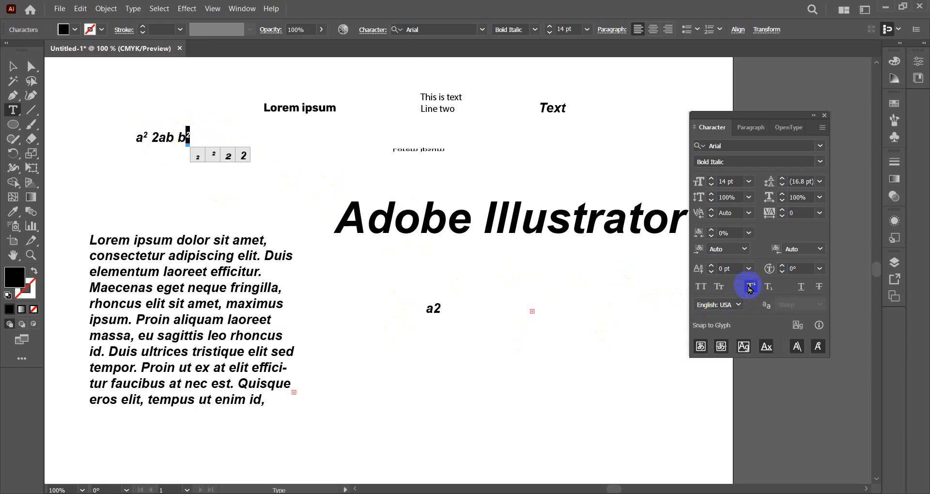
pyautogui.click(14, 68)
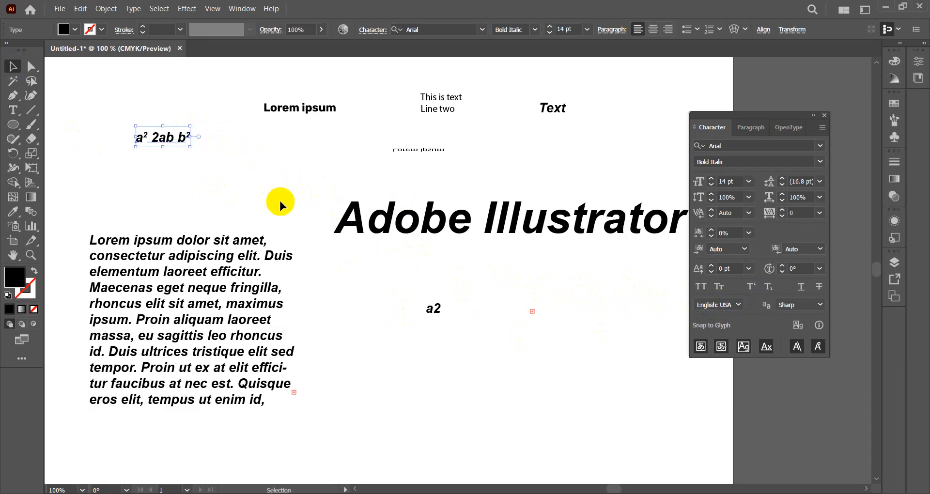
pyautogui.click(281, 174)
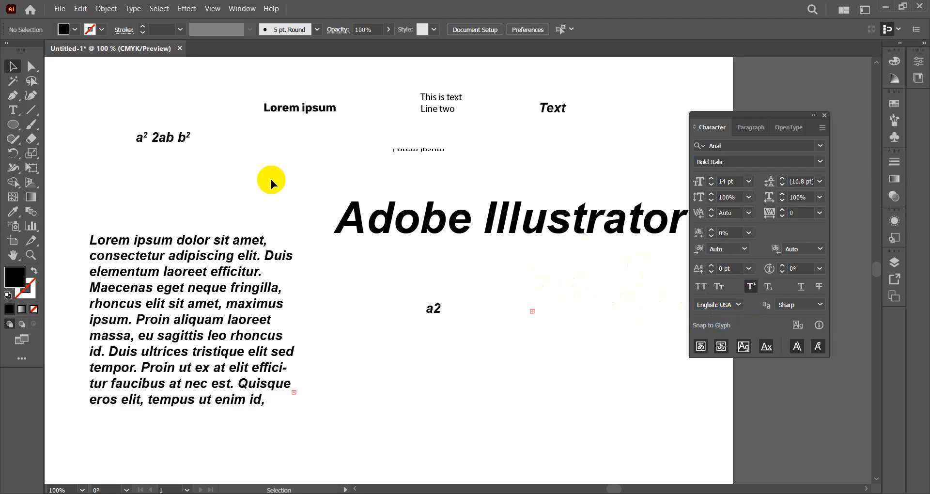
# Try Superscript on the whole bold "Lorem ipsum" heading and switch it off again
pyautogui.doubleClick(315, 107)
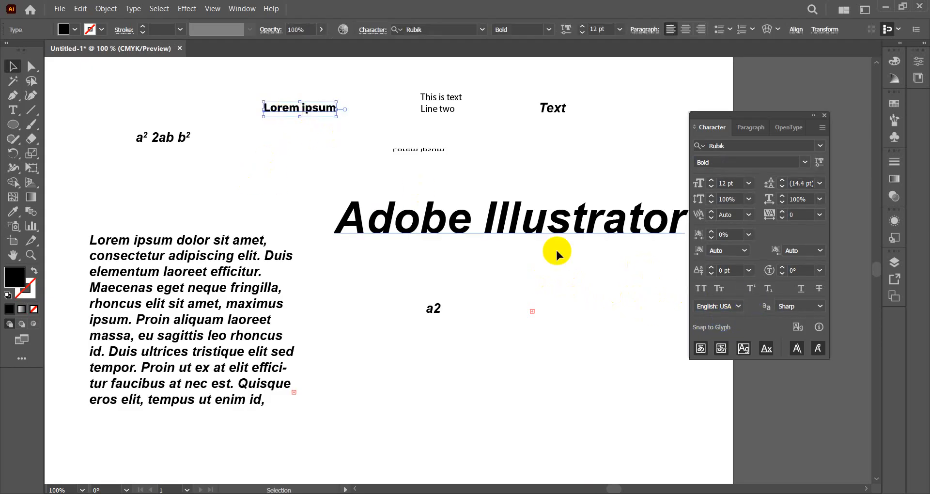
pyautogui.click(751, 289)
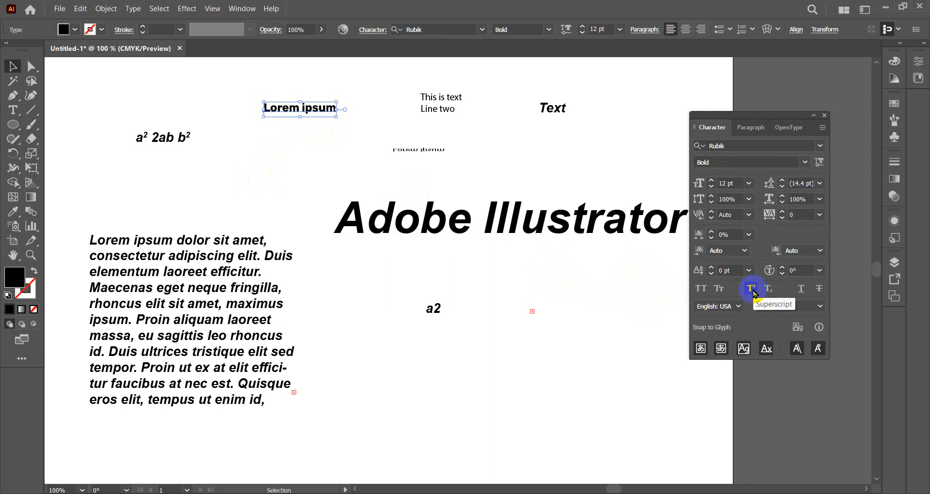
pyautogui.click(752, 290)
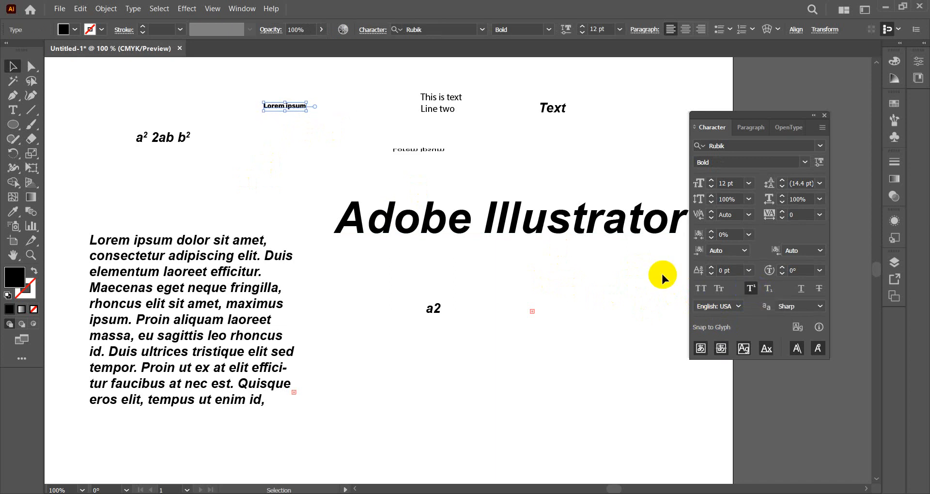
pyautogui.click(753, 289)
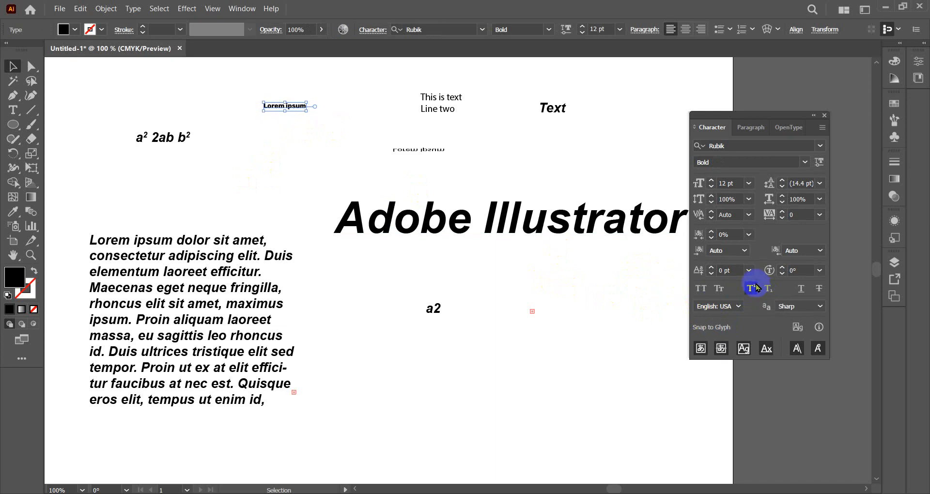
pyautogui.click(724, 301)
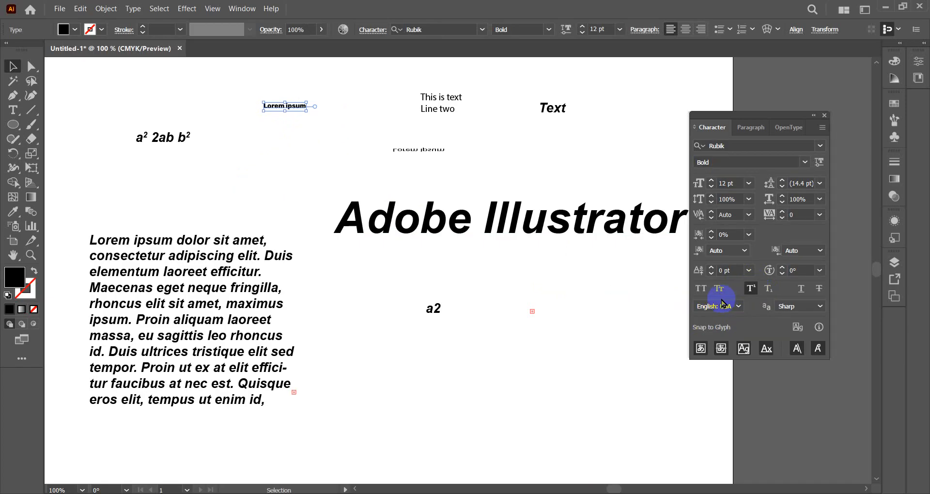
pyautogui.click(751, 291)
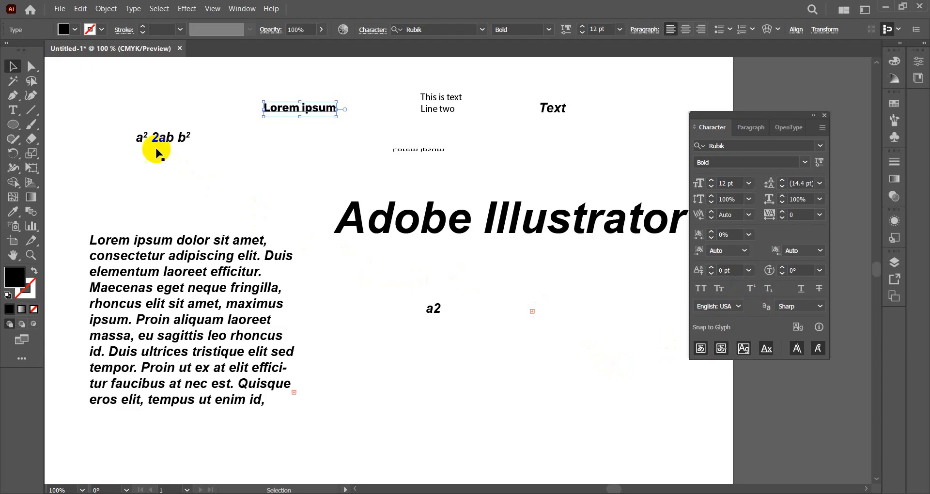
# Add the point text "H2O" below the "a2" text
pyautogui.click(13, 110)
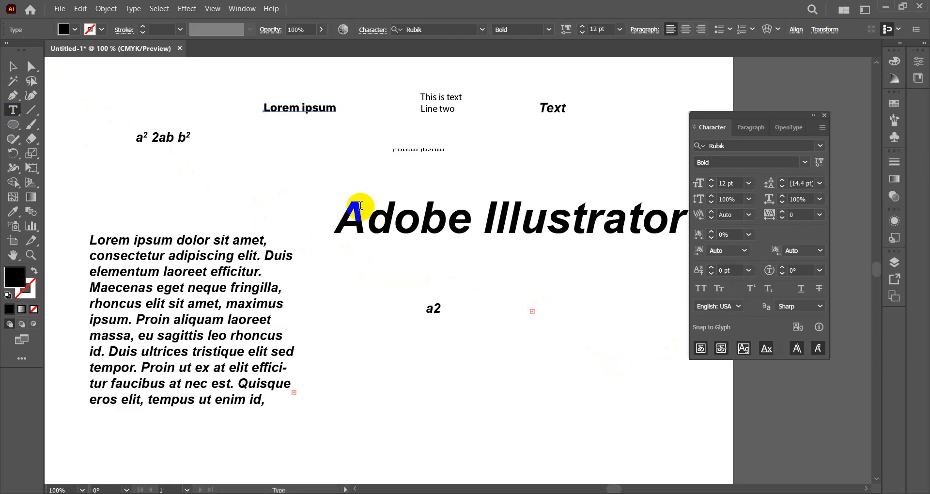
pyautogui.click(489, 356)
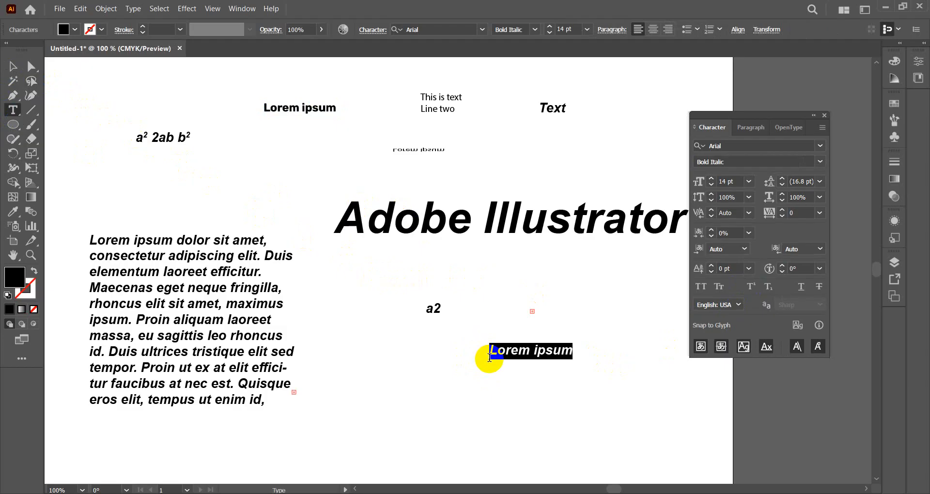
pyautogui.write('H')
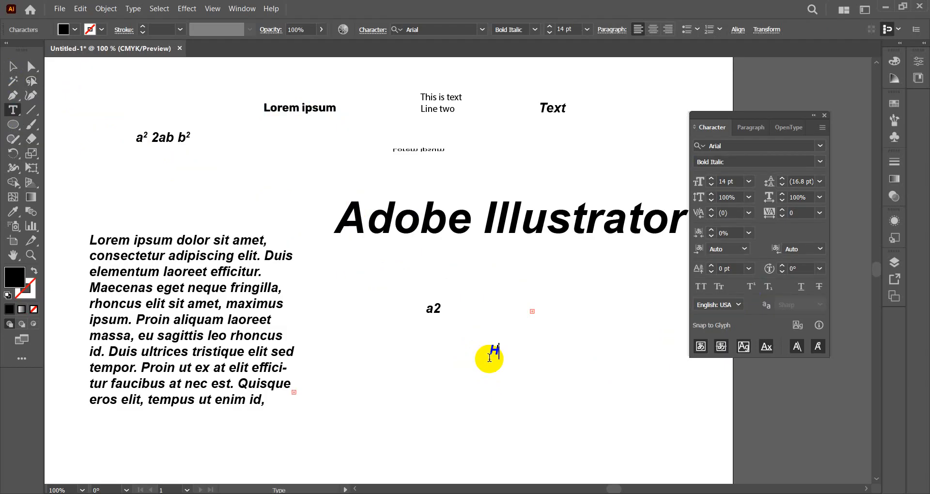
pyautogui.write('2O')
pyautogui.press('Escape')
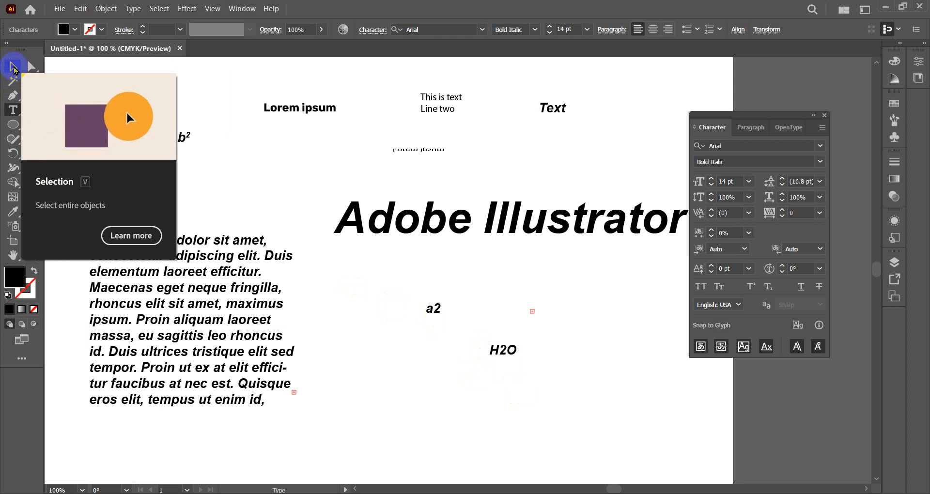
# Make the 2 in "H2O" subscript and deselect the text
pyautogui.doubleClick(501, 347)
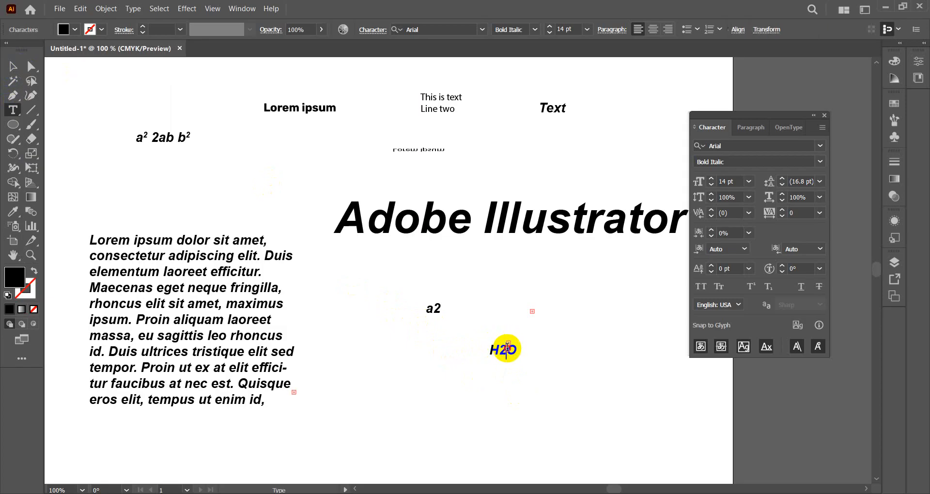
pyautogui.moveTo(507, 348); pyautogui.dragTo(500, 349)
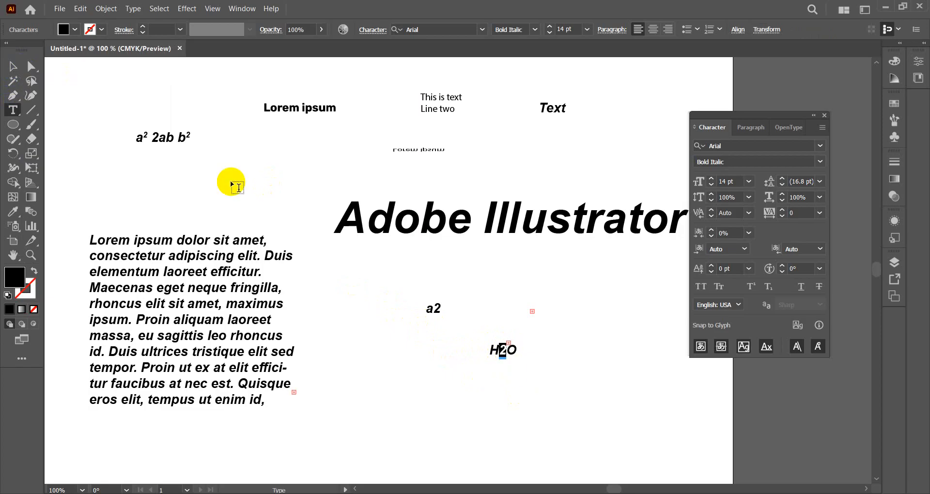
pyautogui.click(768, 287)
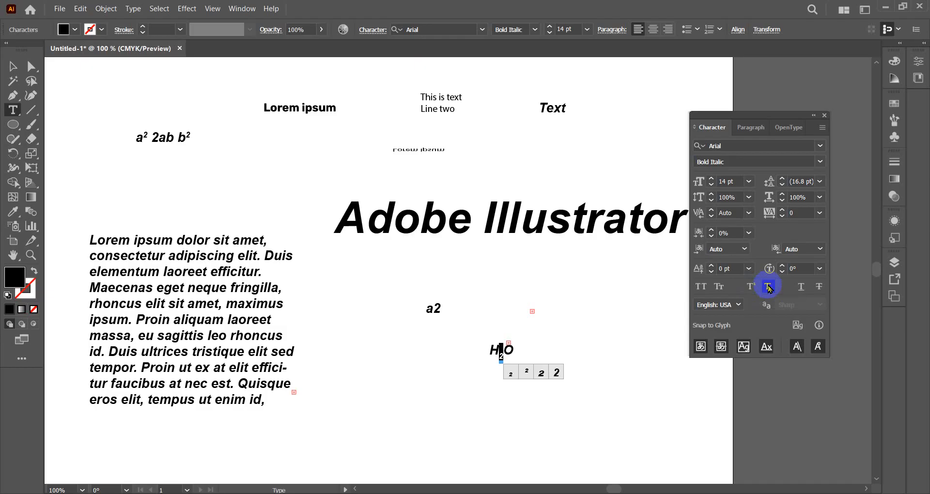
pyautogui.click(12, 65)
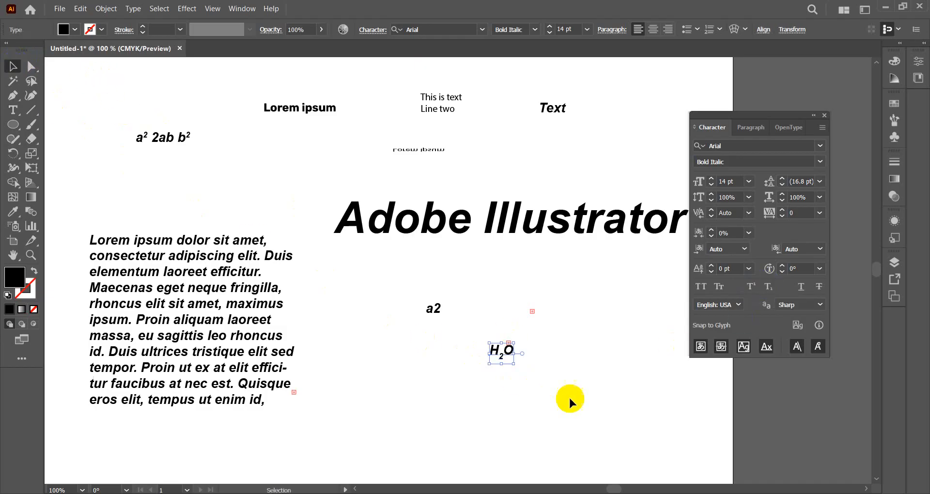
pyautogui.click(601, 345)
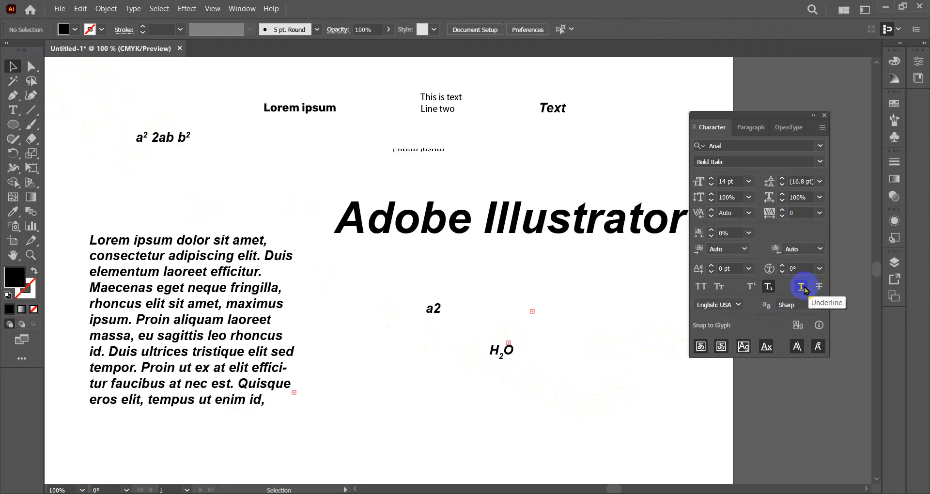
# Delete the "a2" and "H2O" texts below the "Adobe Illustrator" heading
pyautogui.moveTo(425, 291); pyautogui.dragTo(590, 416)
pyautogui.press('Delete')
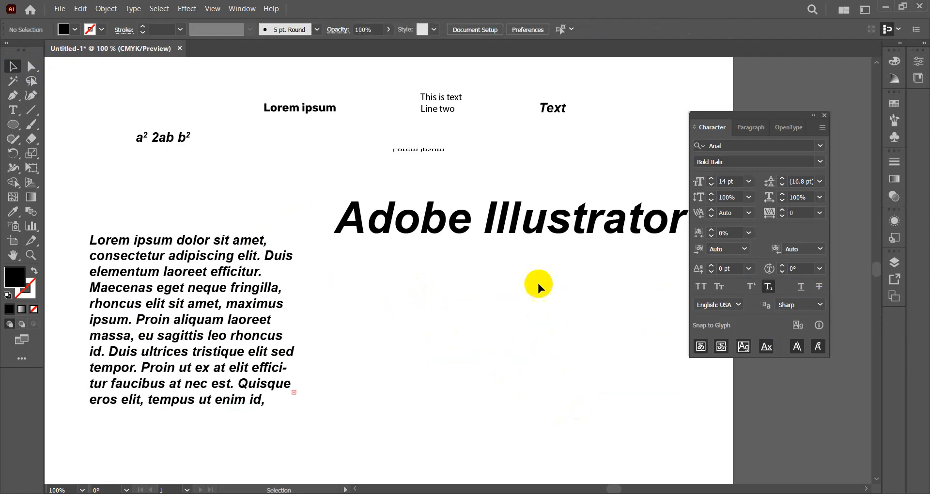
# Compare Underline and Strikethrough on the "Adobe Illustrator" heading, switching each one off again
pyautogui.click(546, 241)
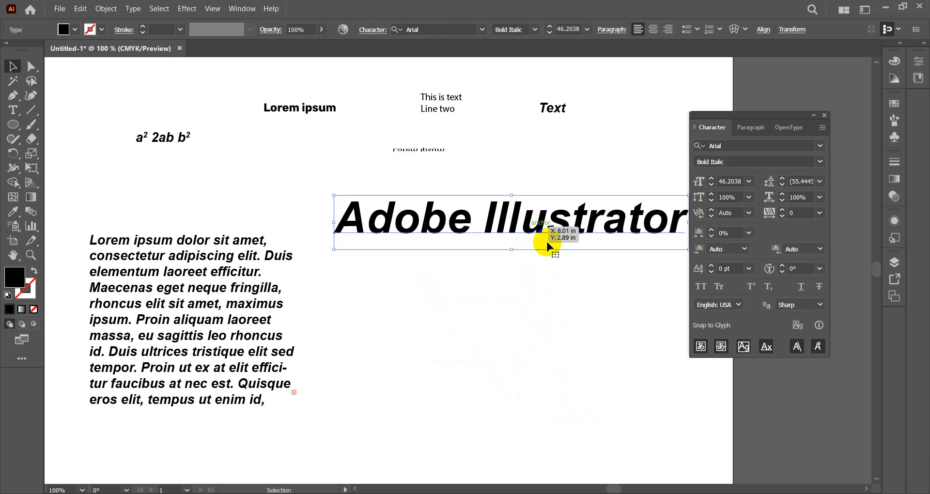
pyautogui.click(802, 287)
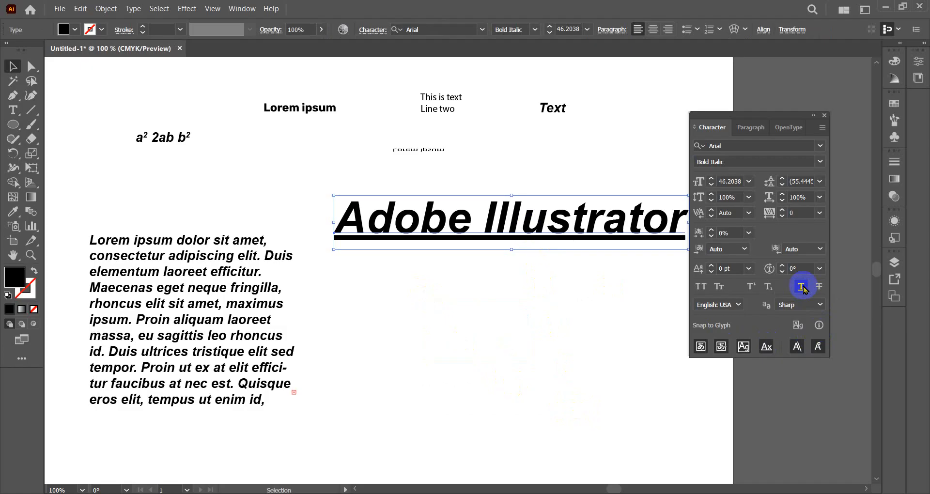
pyautogui.click(802, 287)
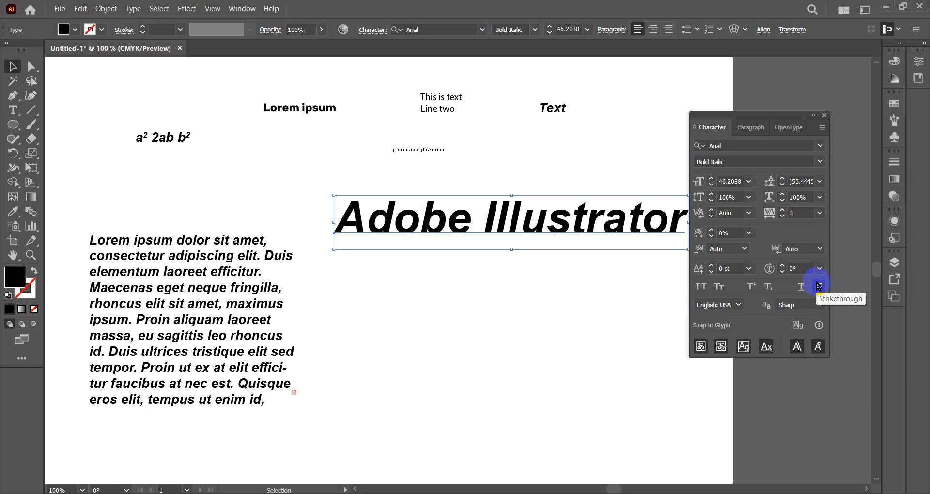
pyautogui.click(818, 286)
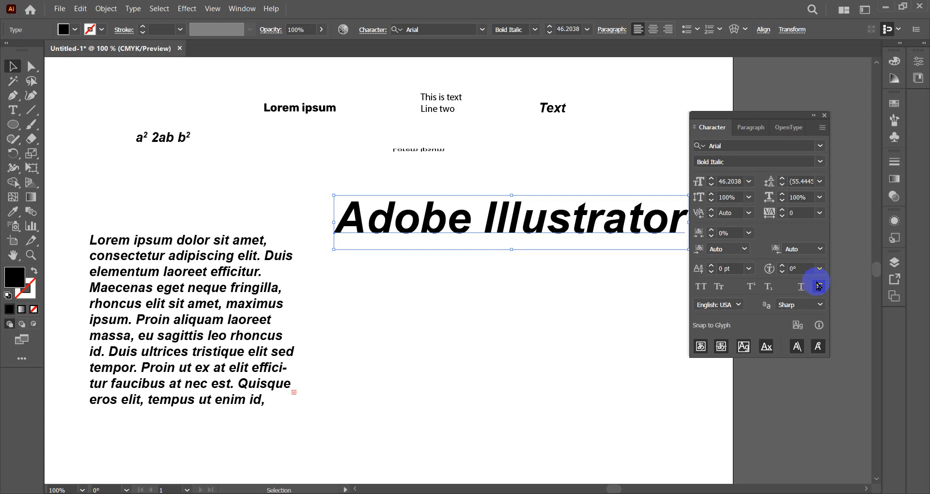
pyautogui.click(818, 286)
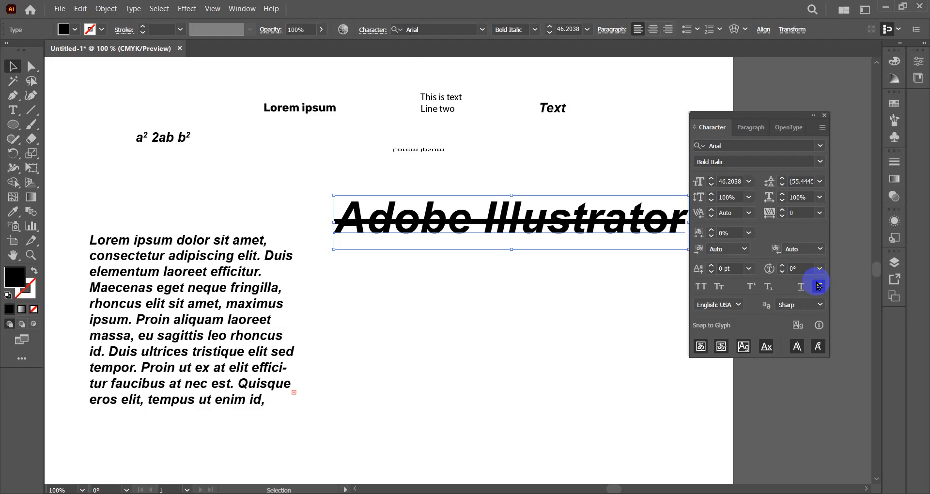
pyautogui.click(819, 286)
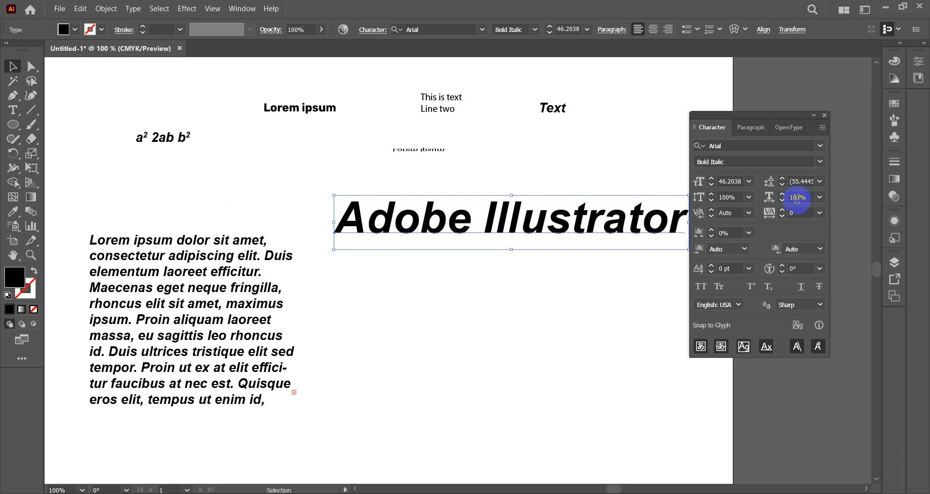
# Move the "Adobe Illustrator" heading to the right and the Lorem ipsum paragraph up and to the right
pyautogui.click(13, 67)
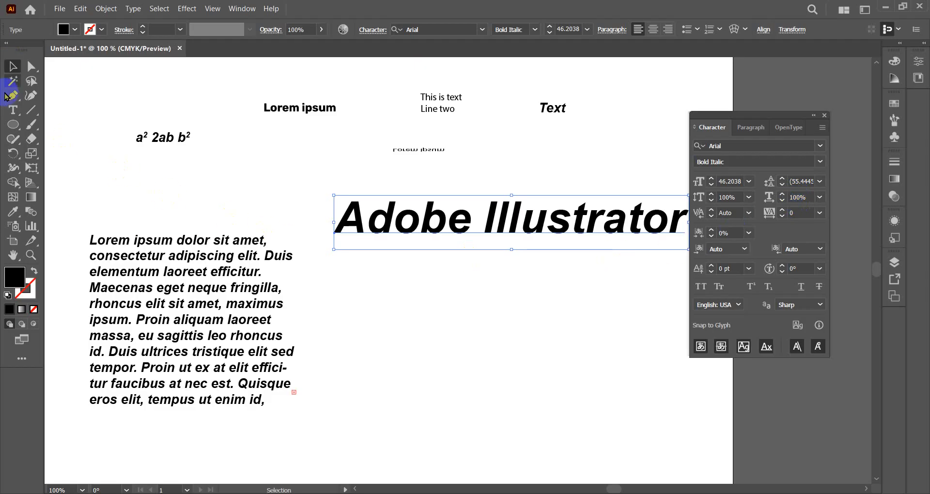
pyautogui.click(198, 298)
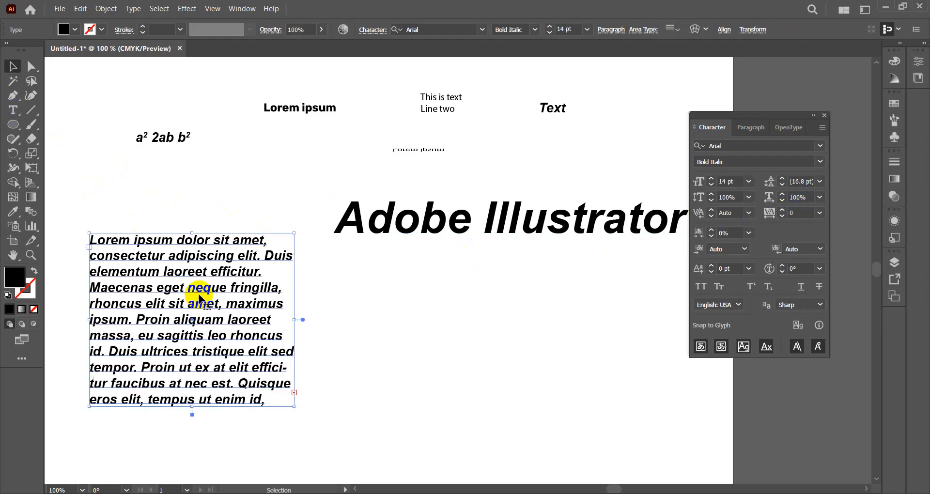
pyautogui.moveTo(395, 224); pyautogui.dragTo(480, 218)
pyautogui.moveTo(200, 289); pyautogui.dragTo(257, 246)
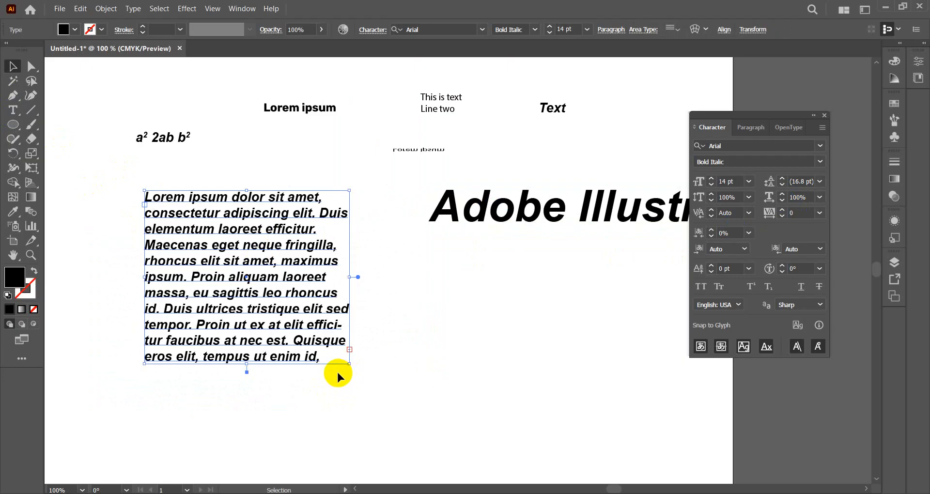
# Delete all text objects from the artboard
pyautogui.scroll(-2, 341, 359)
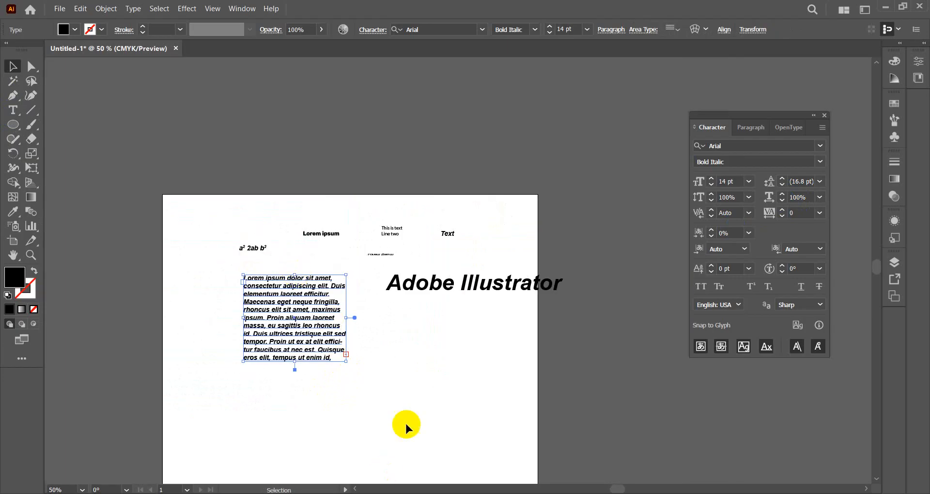
pyautogui.moveTo(423, 396); pyautogui.dragTo(483, 298)
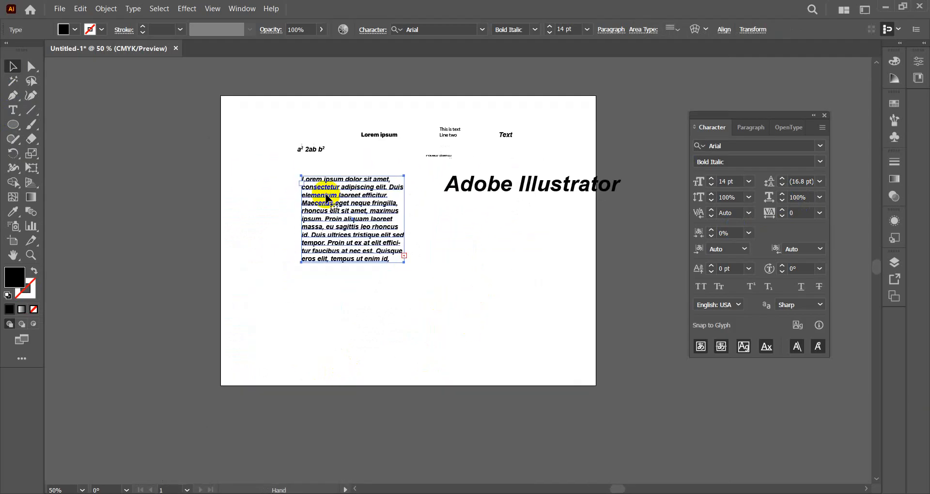
pyautogui.moveTo(277, 111); pyautogui.dragTo(610, 326)
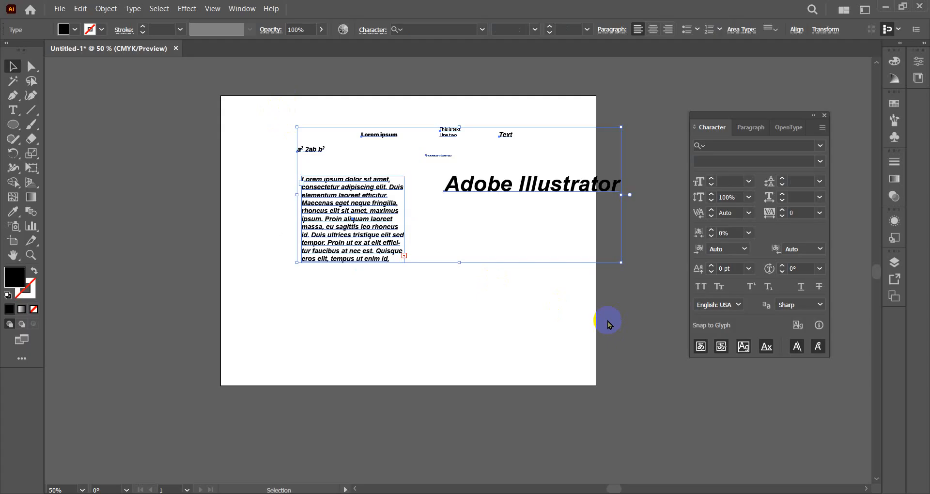
pyautogui.press('Delete')
# Create an area text frame covering most of the artboard and fill it with the three Lorem Ipsum paragraphs copied from lipsum.com
pyautogui.click(12, 110)
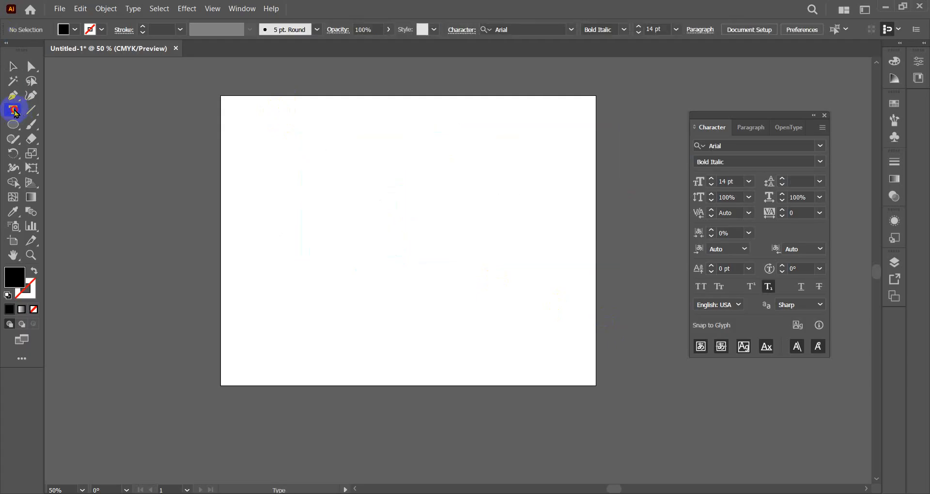
pyautogui.moveTo(233, 107); pyautogui.dragTo(570, 378)
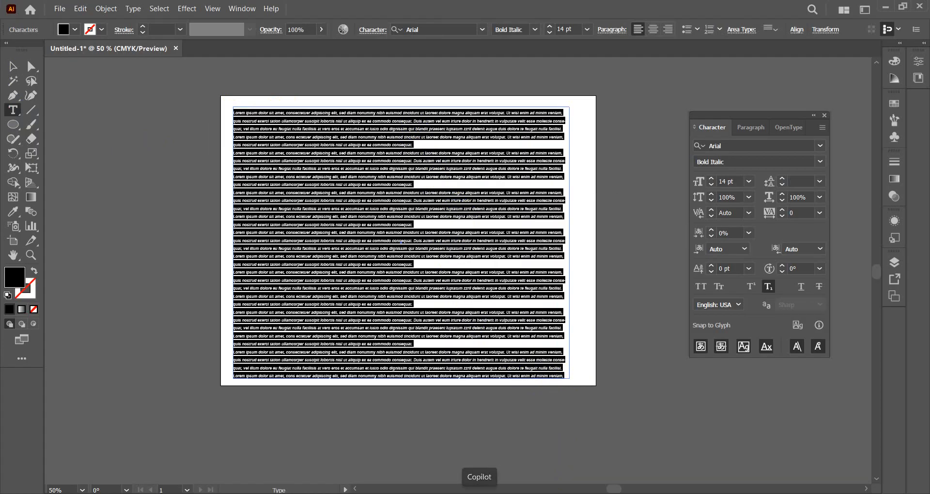
pyautogui.click(506, 493)
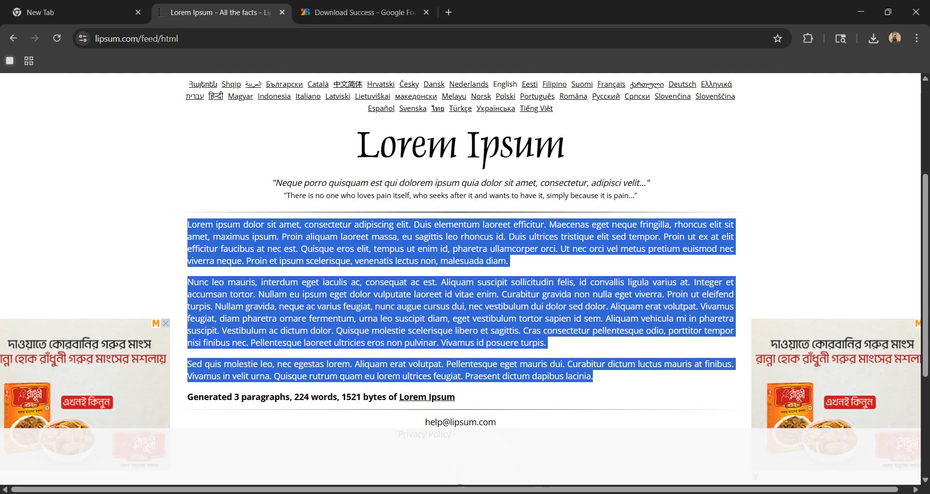
pyautogui.click(584, 481)
pyautogui.press('ctrl')
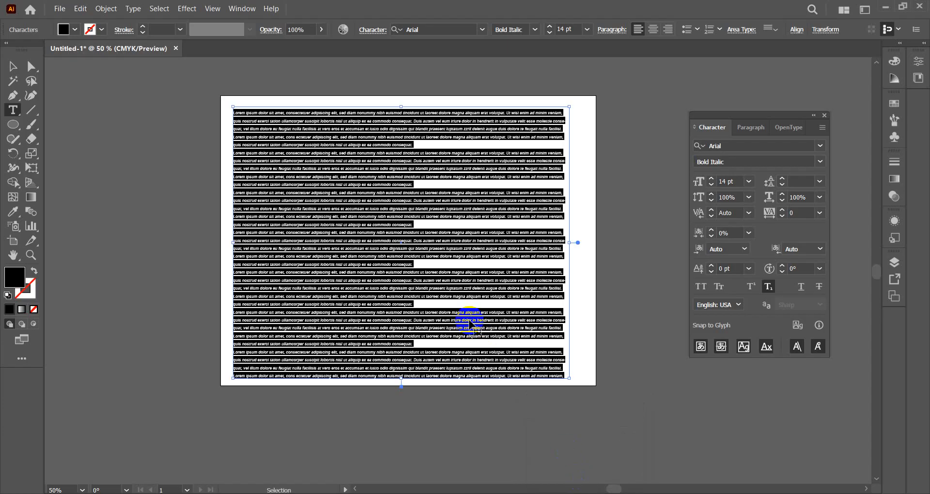
pyautogui.write('Lorem ipsum dolor sit amet, consectetur adipiscing elit. Duis elementum laoreet efficitur. Maecenas eget neque fringilla, rhoncus elit sit amet, maximus ipsum. Proin aliquam laoreet massa, eu sagittis leo rhoncus id. Duis ultrices tristique elit sed tempor. Proin ut ex at elit efficitur faucibus at nec est. Quisque eros elit, tempus ut enim id, pharetra ullamcorper orci. Ut nec orci vel metus pretium euismod nec viverra neque. Proin et ipsum scelerisque, venenatis lectus non, malesuada diam.  Nunc leo mauris, interdum eget iaculis ac, consequat ac est. Aliquam suscipit sollicitudin felis, id convallis ligula varius at. Integer et accumsan tortor. Nullam eu ipsum eget dolor vulputate laoreet id vitae enim. Curabitur gravida non nulla eget viverra. Proin ut eleifend turpis. Nullam gravida, neque ac varius feugiat, nunc augue cursus dui, nec vestibulum dui dolor sed dolor. Aliquam erat volutpat. Vivamus feugiat, diam pharetra ornare fermentum, urna leo suscipit diam, eget vestibulum tortor sapien id sem. Aliquam vehicula mi in pharetra suscipit. Vestibulum ac dictum dolor. Quisque molestie scelerisque libero et sagittis. Cras consectetur pellentesque odio, porttitor tempor nisi finibus nec. Pellentesque laoreet ultricies eros non pulvinar. Vivamus id posuere turpis.  Sed quis molestie leo, nec egestas lorem. Aliquam erat volutpat. Pellentesque eget mauris dui. Curabitur dictum luctus mauris at finibus. Vivamus in velit urna. Quisque rutrum quam eu lorem ultrices feugiat. Praesent dictum dapibus lacinia.')
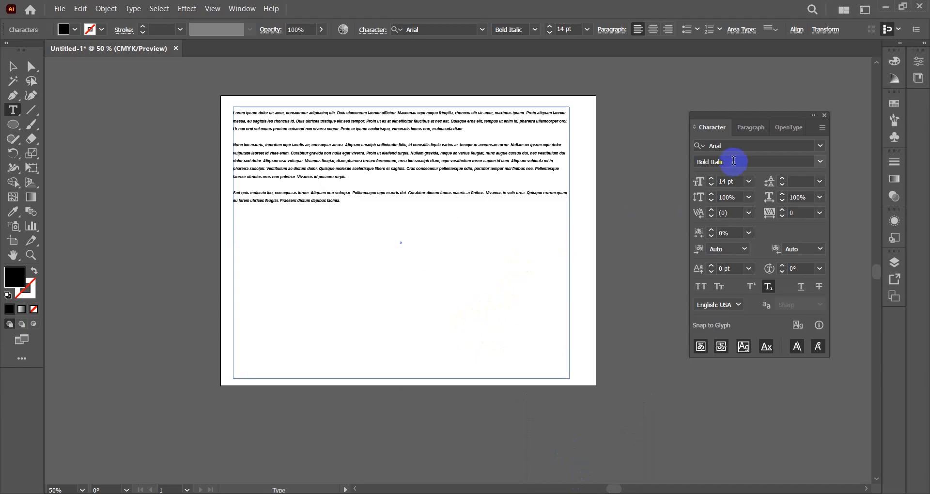
# Try to set the Lorem ipsum text's font size to 48 pt, then deselect the text frame
pyautogui.click(750, 182)
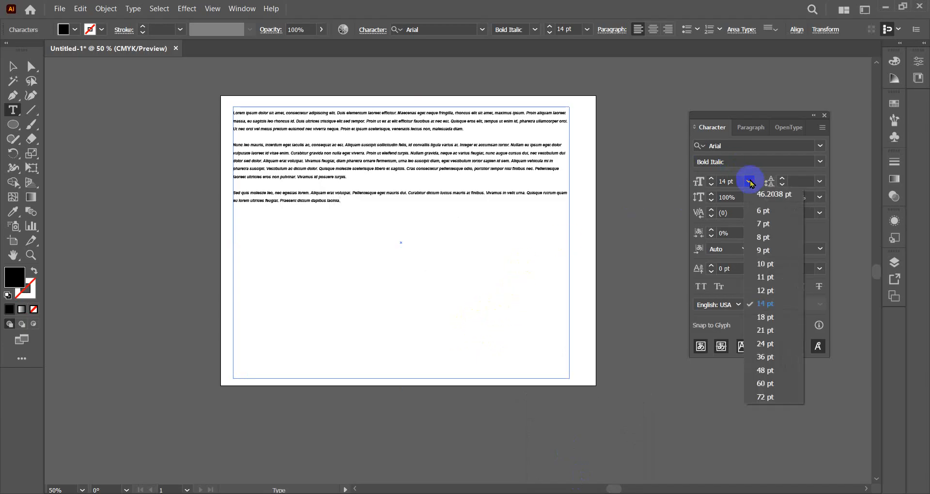
pyautogui.click(771, 372)
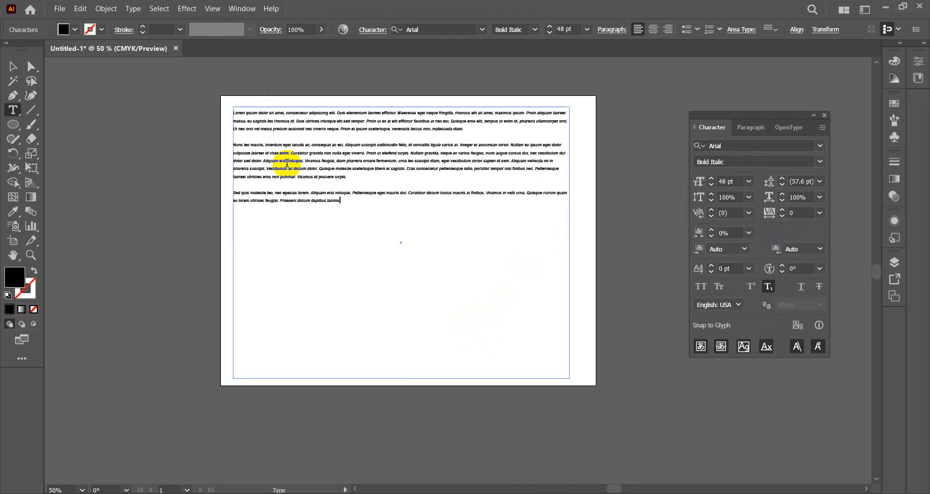
pyautogui.hotkey('ctrl', 'a')
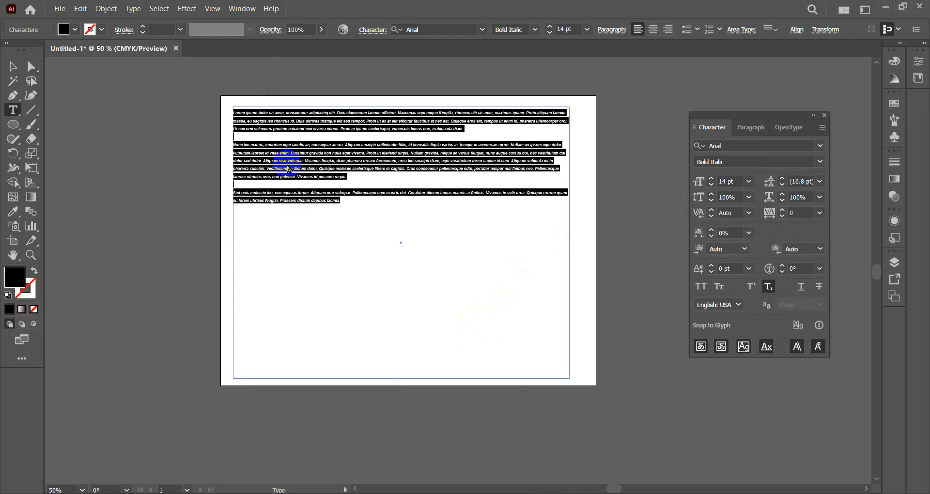
pyautogui.click(13, 66)
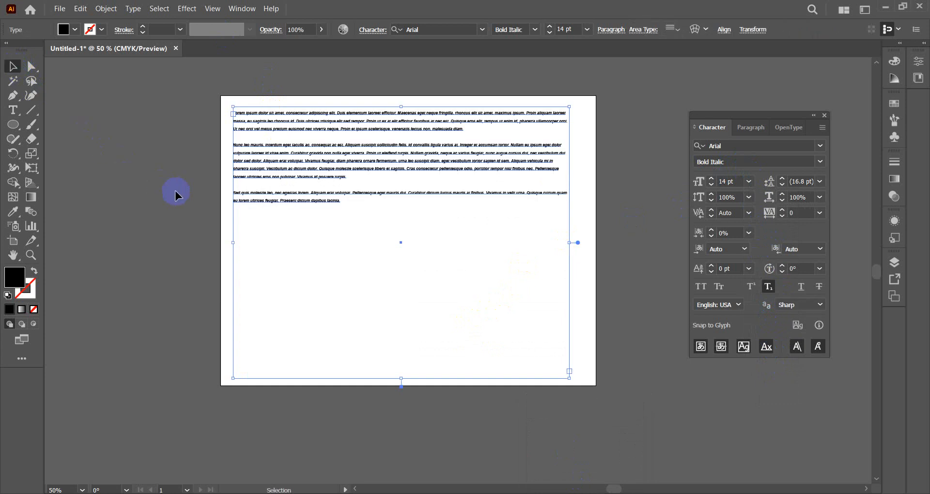
pyautogui.click(165, 164)
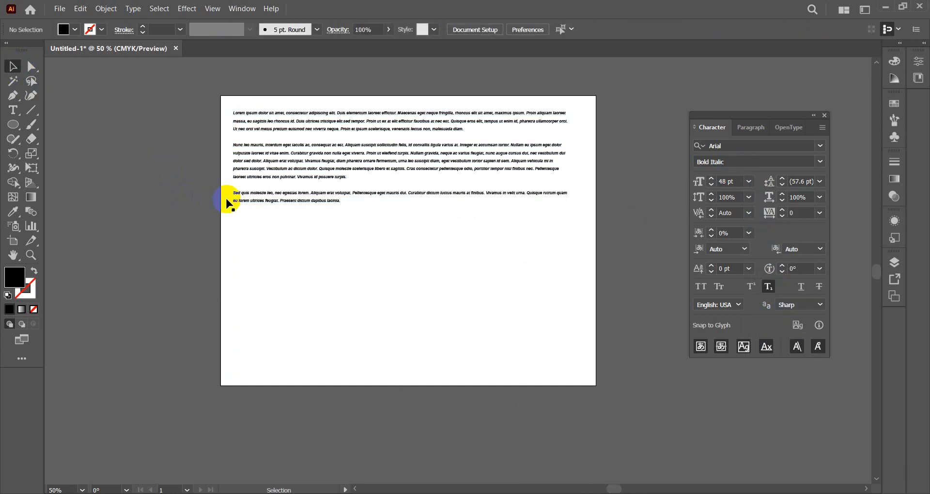
# Set the Lorem ipsum text frame's font size to 24 pt and its leading to Auto
pyautogui.click(314, 179)
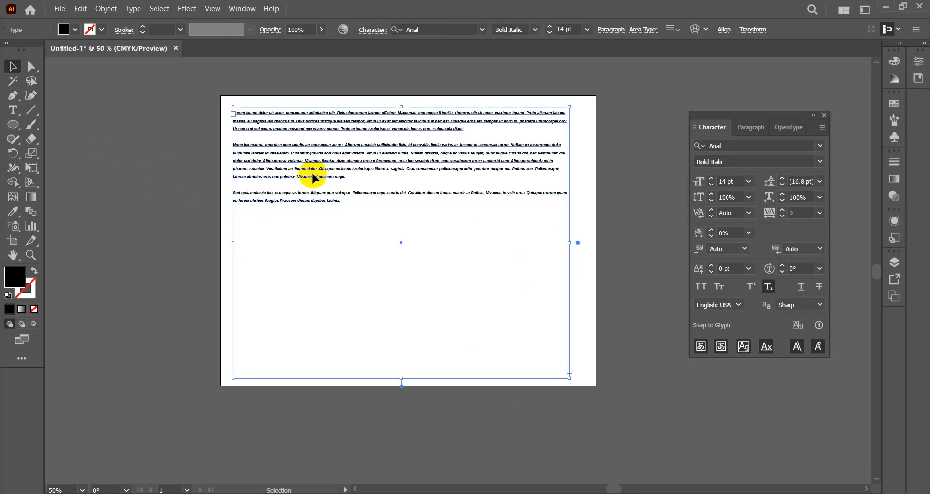
pyautogui.click(750, 182)
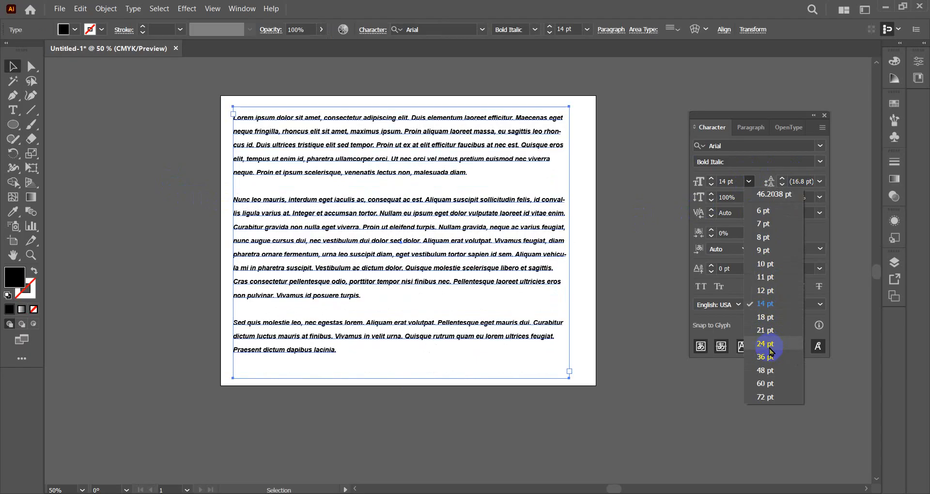
pyautogui.click(770, 348)
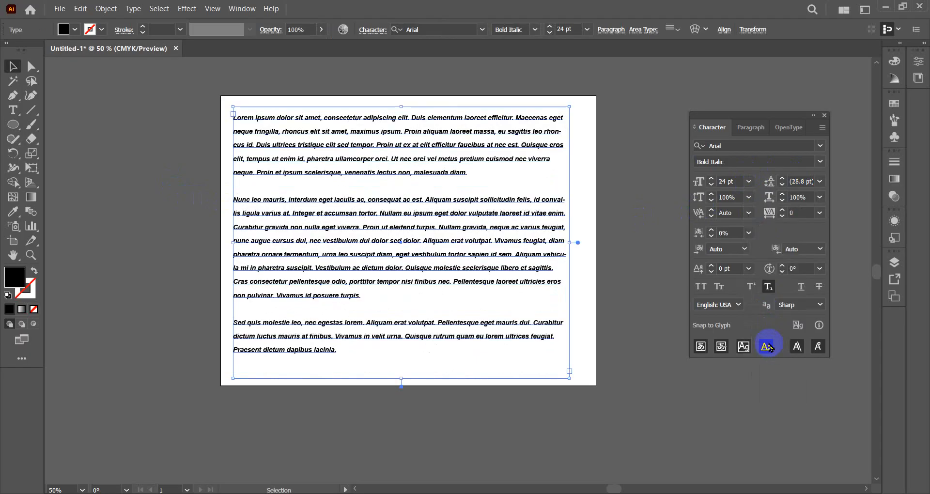
pyautogui.click(820, 182)
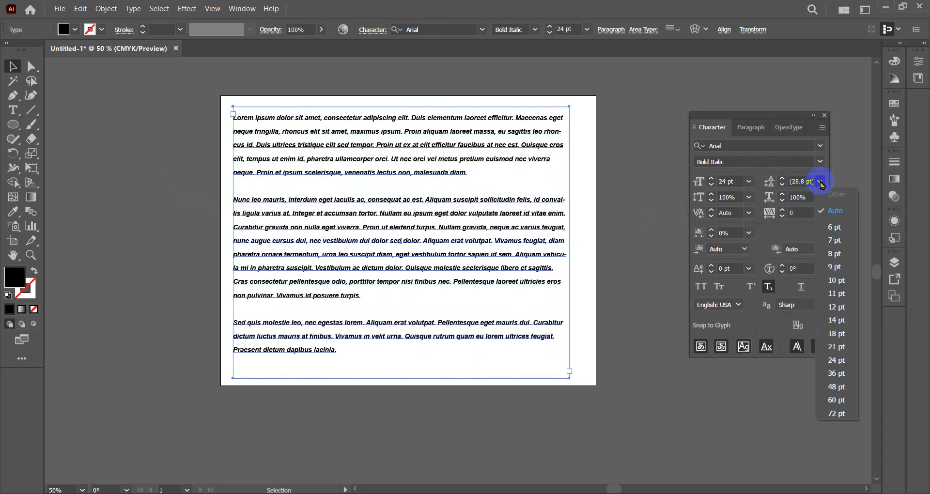
pyautogui.click(821, 183)
pyautogui.click(821, 182)
pyautogui.click(839, 211)
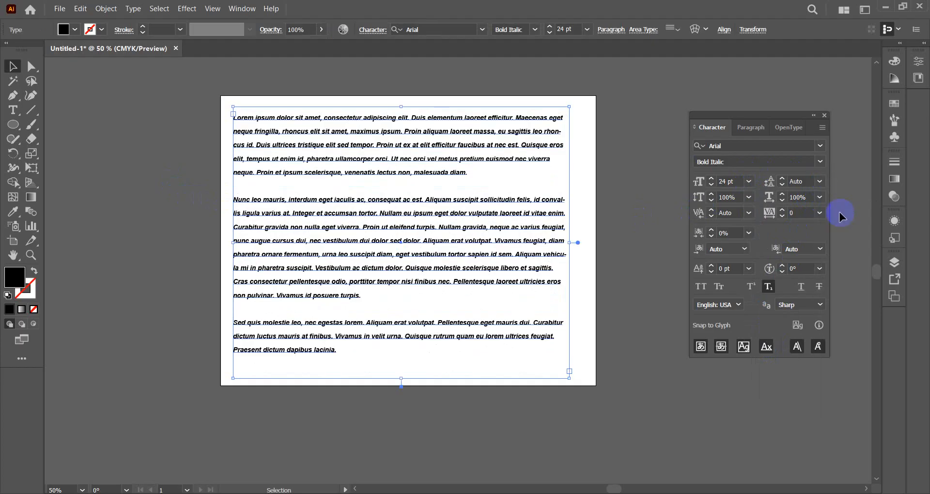
# Turn off Subscript for the Lorem ipsum text frame and set its font size to 18 pt
pyautogui.click(770, 288)
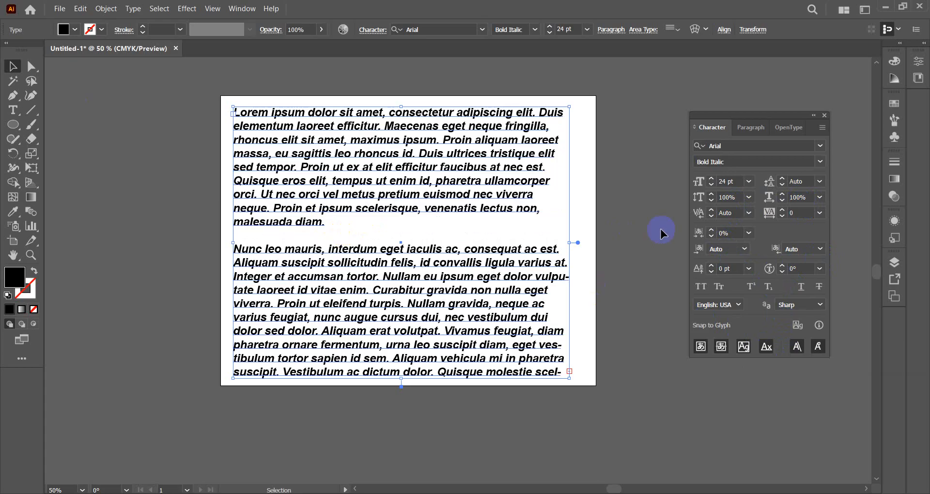
pyautogui.click(749, 186)
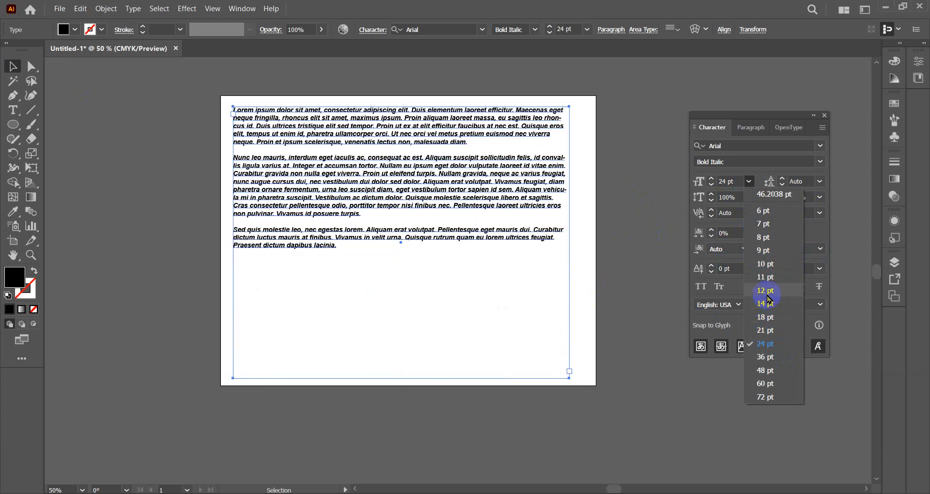
pyautogui.click(768, 316)
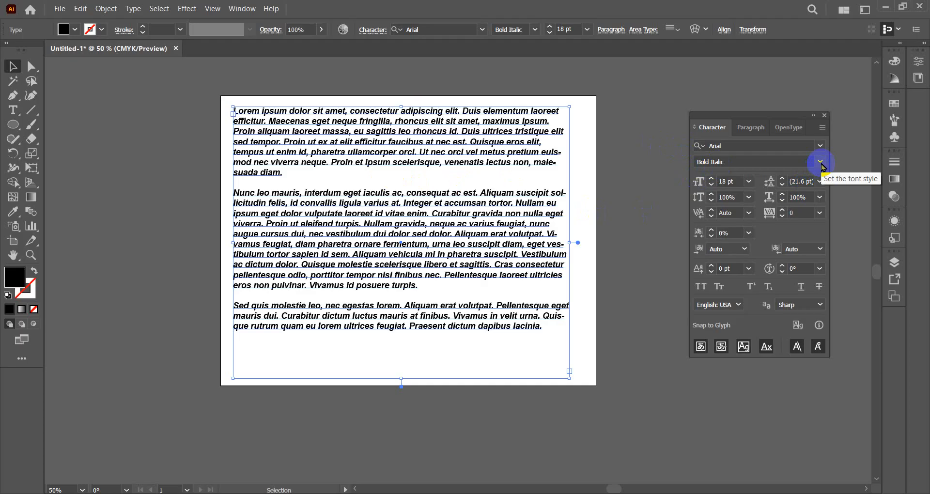
# Compare centre and right paragraph alignment on the Lorem ipsum text frame
pyautogui.click(750, 129)
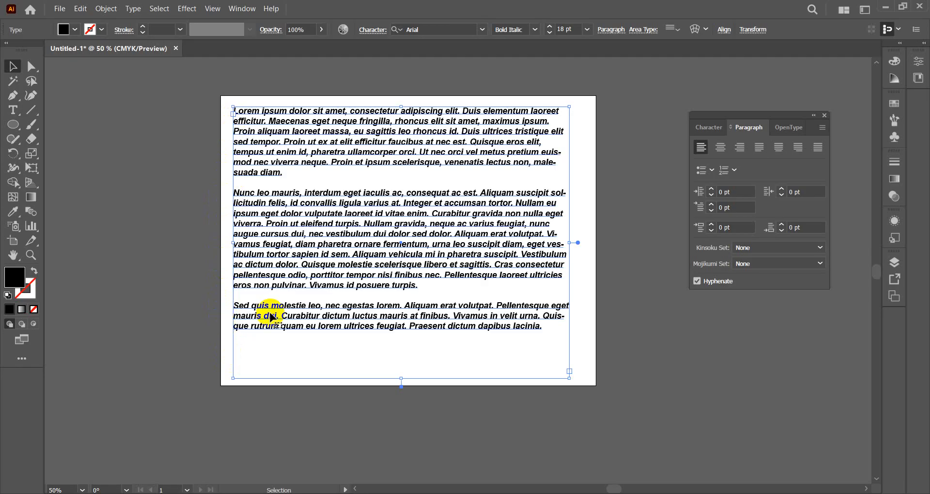
pyautogui.click(720, 147)
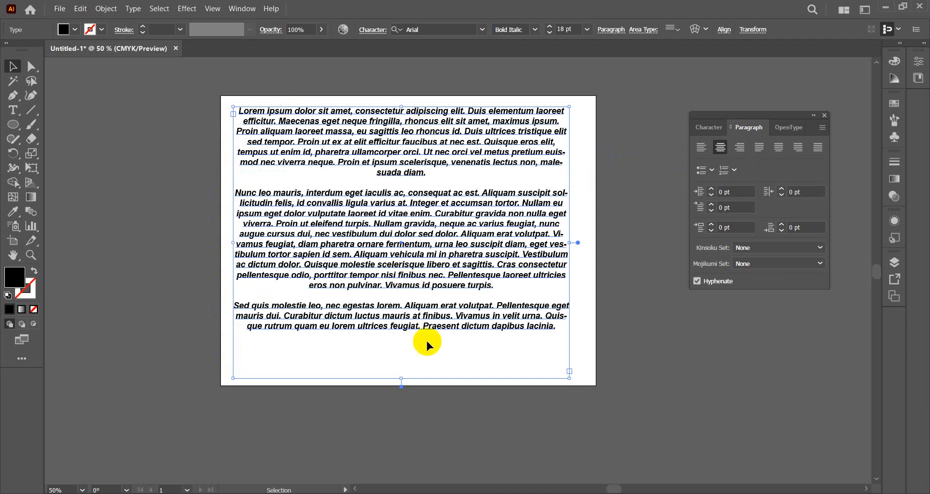
pyautogui.click(740, 147)
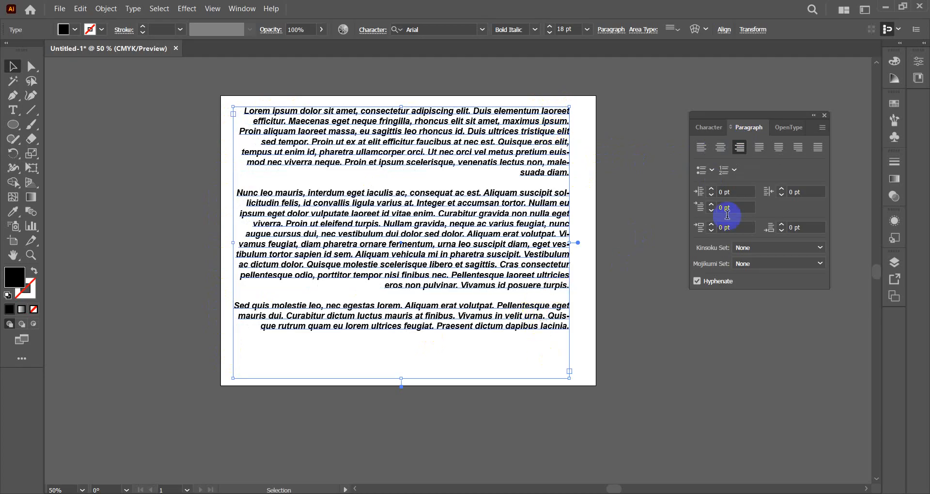
# Compare justification of the Lorem ipsum text with the last line aligned left, centred and aligned right, and with all lines justified
pyautogui.click(760, 148)
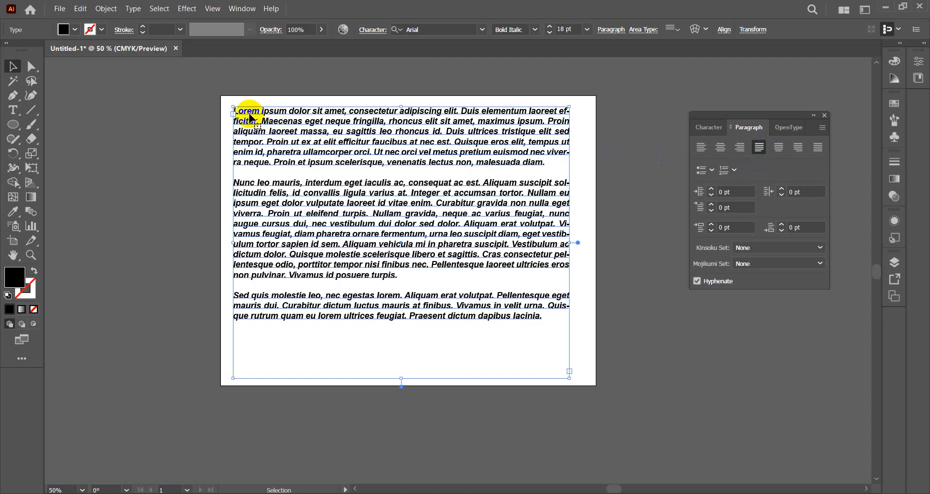
pyautogui.click(779, 145)
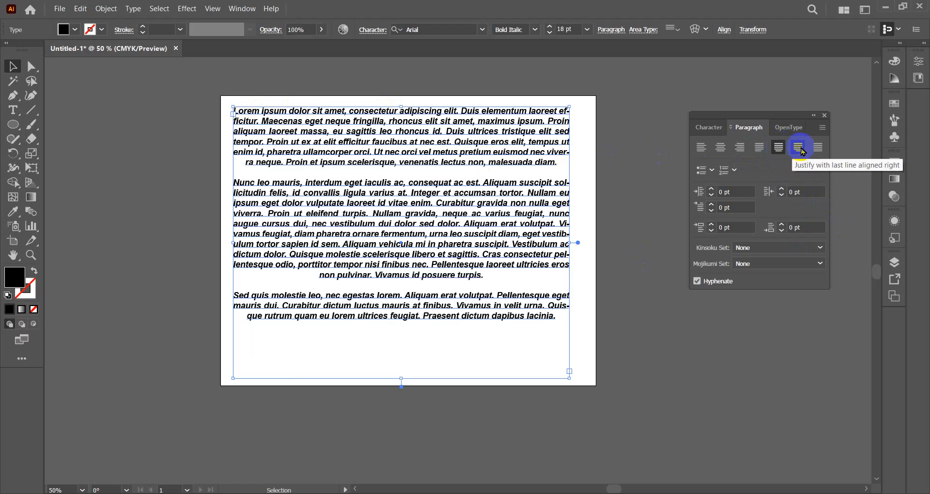
pyautogui.click(800, 148)
pyautogui.click(818, 147)
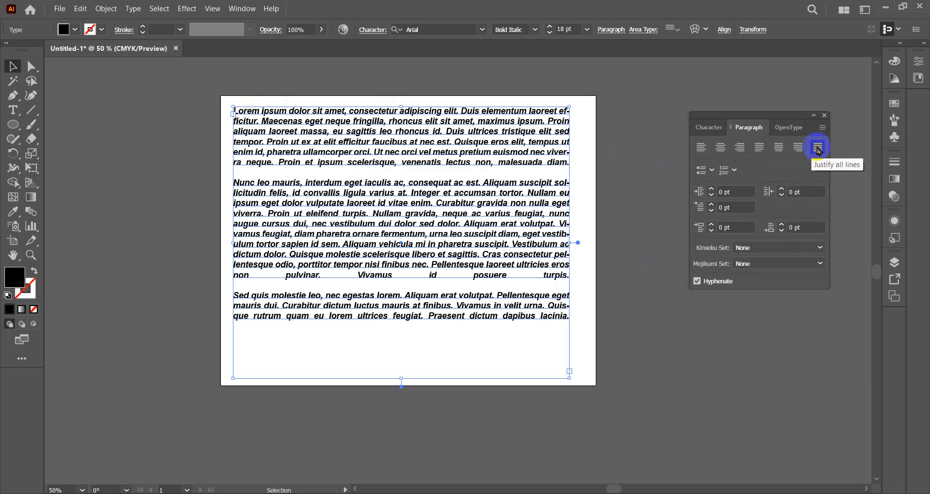
# Compare left alignment with left-ended justification on the Lorem ipsum text, keeping it justified with the last line aligned left
pyautogui.click(759, 147)
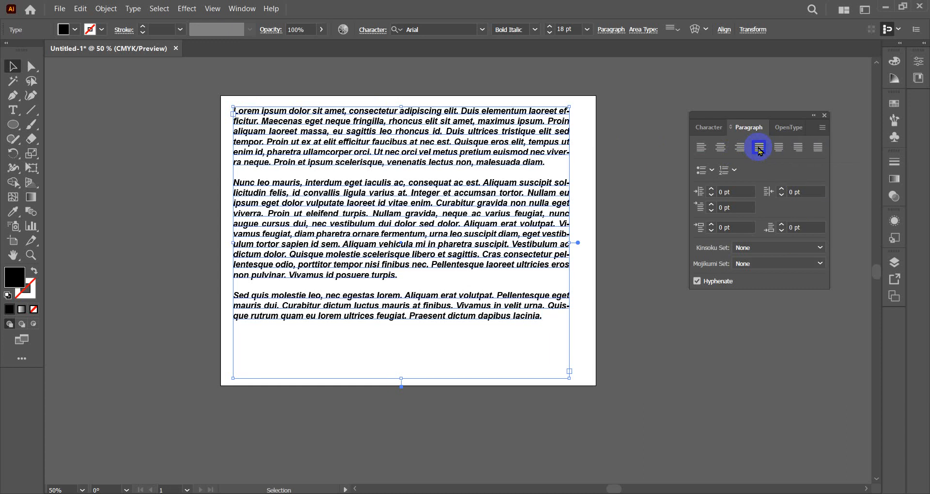
pyautogui.click(703, 153)
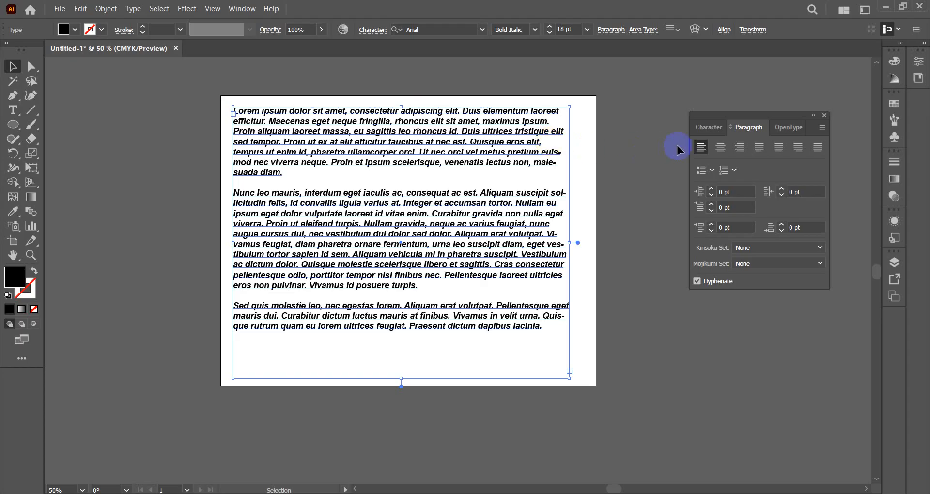
pyautogui.click(759, 148)
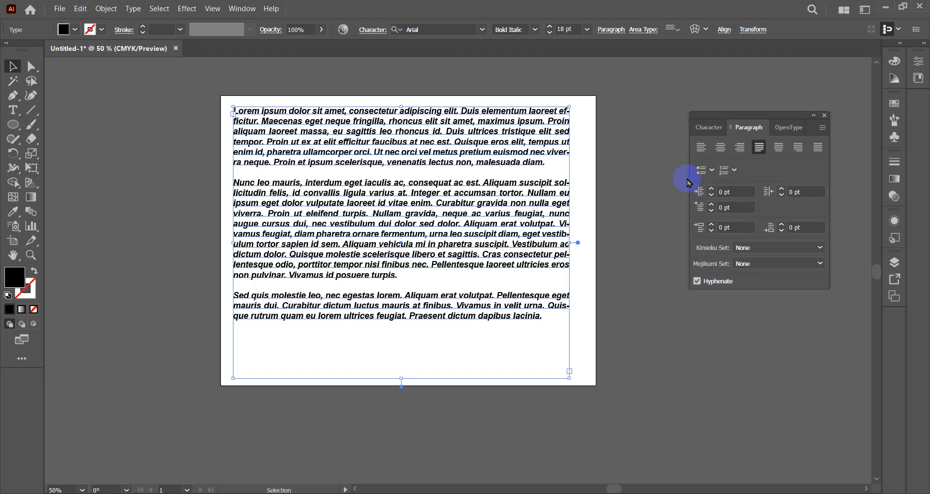
# Increase the left indent of the Lorem ipsum paragraphs to 28 pt
pyautogui.click(711, 190)
pyautogui.click(712, 190)
pyautogui.click(711, 189)
pyautogui.click(712, 189)
pyautogui.click(711, 189)
pyautogui.click(711, 189)
pyautogui.click(711, 189)
pyautogui.click(711, 189)
pyautogui.click(711, 190)
pyautogui.click(712, 189)
pyautogui.click(712, 189)
pyautogui.click(711, 189)
pyautogui.click(711, 189)
pyautogui.click(712, 190)
pyautogui.click(711, 189)
pyautogui.click(711, 189)
pyautogui.click(712, 189)
pyautogui.click(711, 190)
pyautogui.click(711, 189)
pyautogui.click(711, 189)
pyautogui.click(711, 189)
pyautogui.click(712, 189)
pyautogui.click(711, 190)
pyautogui.click(711, 190)
pyautogui.click(712, 190)
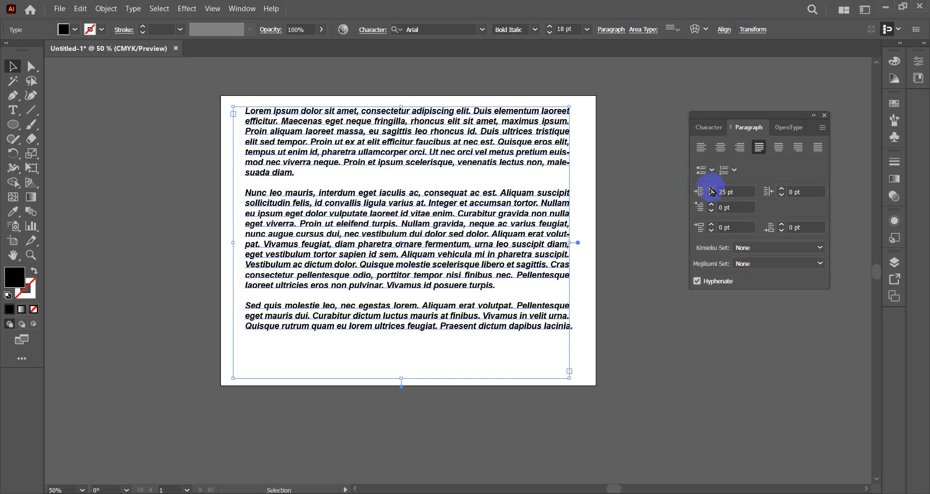
pyautogui.click(711, 190)
pyautogui.click(712, 189)
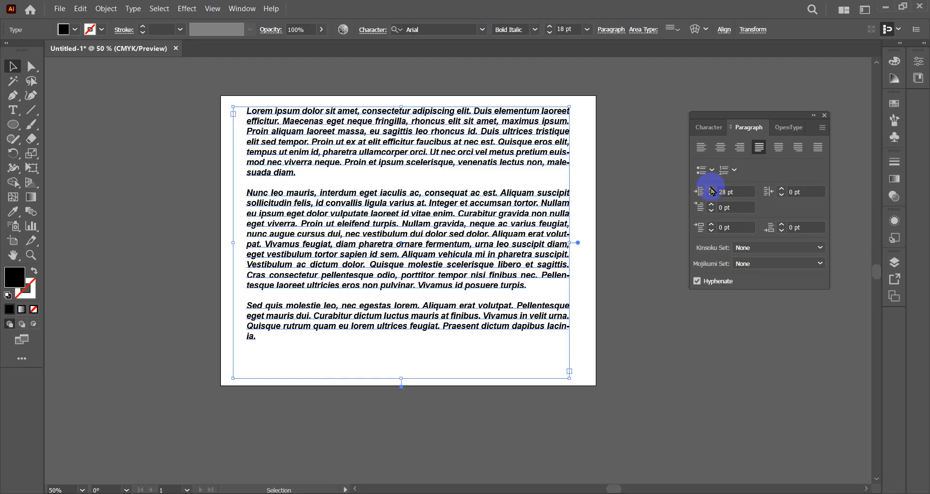
# Increase the right indent of the Lorem ipsum paragraphs to 22 pt
pyautogui.click(781, 188)
pyautogui.click(781, 189)
pyautogui.click(782, 188)
pyautogui.click(782, 189)
pyautogui.click(782, 189)
pyautogui.click(782, 188)
pyautogui.click(782, 188)
pyautogui.click(781, 188)
pyautogui.click(782, 189)
pyautogui.click(782, 188)
pyautogui.click(782, 189)
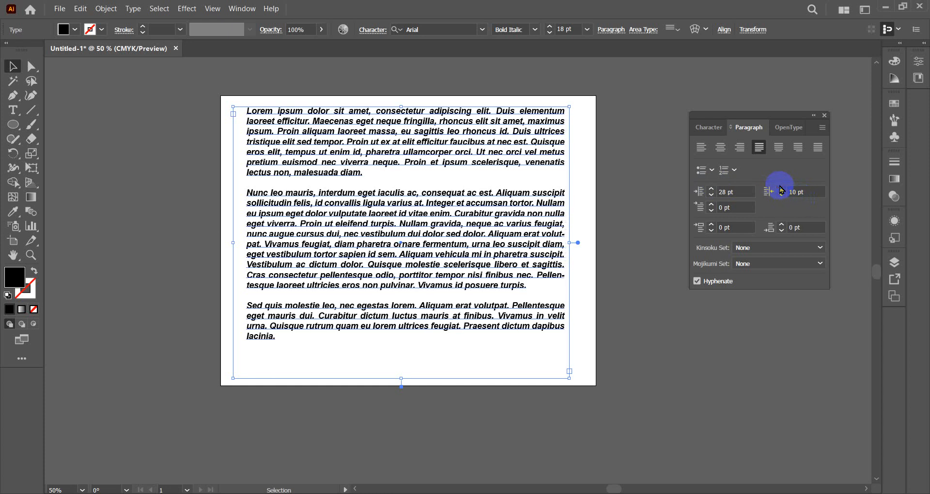
pyautogui.click(782, 188)
pyautogui.click(781, 188)
pyautogui.click(782, 189)
pyautogui.click(782, 189)
pyautogui.click(782, 188)
pyautogui.click(781, 189)
pyautogui.click(782, 189)
pyautogui.click(782, 189)
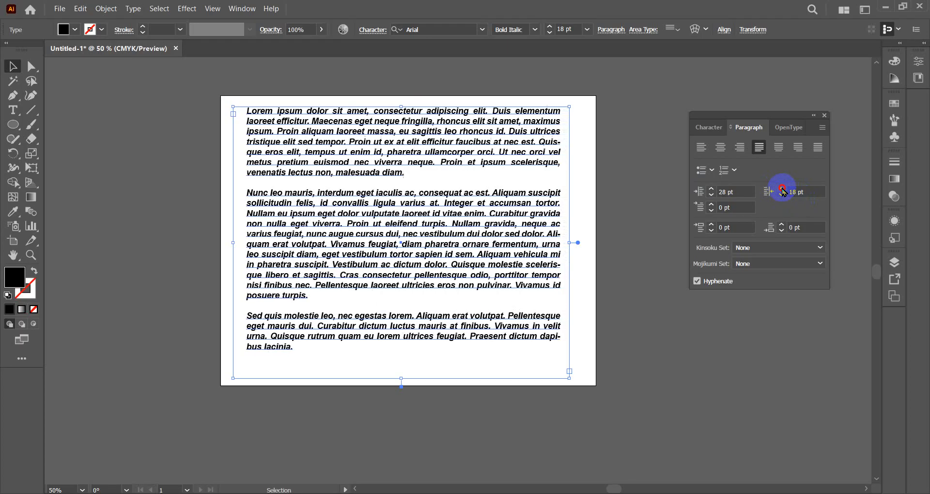
pyautogui.click(782, 189)
pyautogui.click(782, 189)
pyautogui.click(782, 188)
pyautogui.click(782, 188)
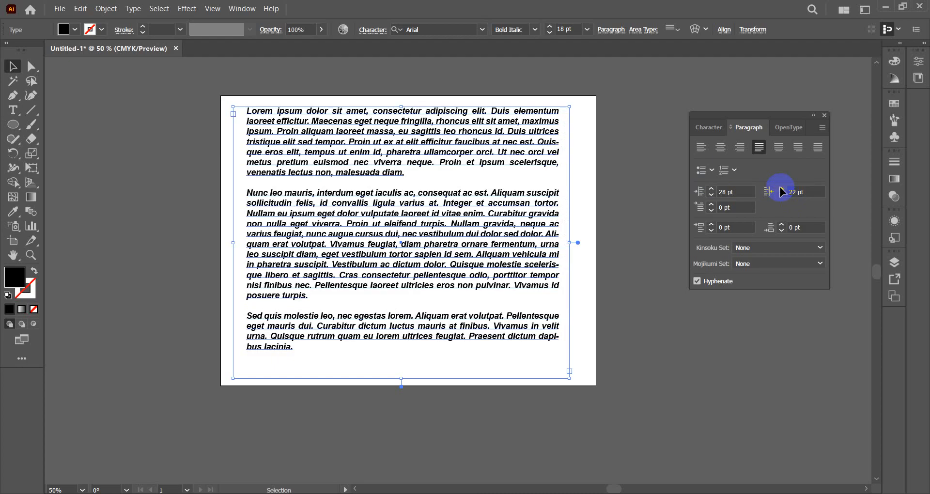
# Reset both the left and right indents of the Lorem ipsum paragraphs to 0 pt
pyautogui.doubleClick(738, 192)
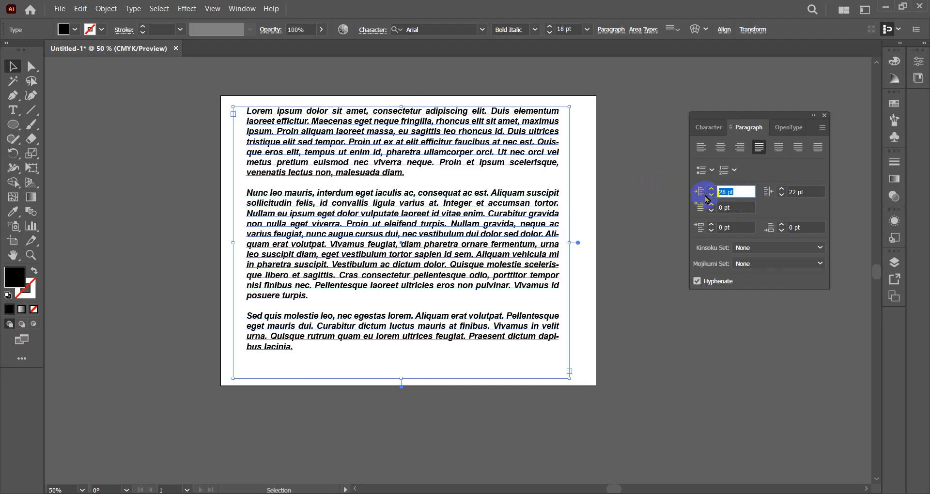
pyautogui.write('00')
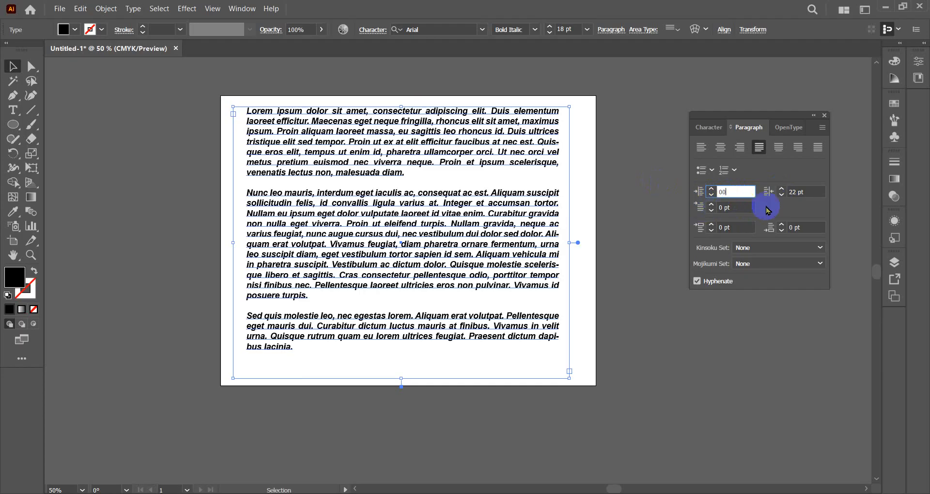
pyautogui.click(806, 188)
pyautogui.write('00')
pyautogui.click(786, 201)
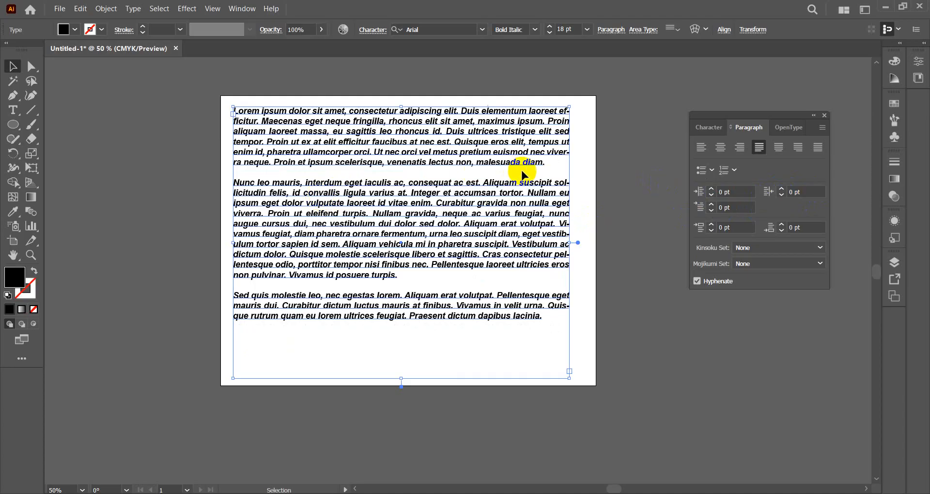
# Add an extra line break after the first Lorem ipsum paragraph with the Type tool
pyautogui.keyDown('shift'); pyautogui.click(549, 167); pyautogui.keyUp('shift')
pyautogui.keyDown('shift'); pyautogui.click(548, 167); pyautogui.keyUp('shift')
pyautogui.keyDown('shift'); pyautogui.click(548, 168); pyautogui.keyUp('shift')
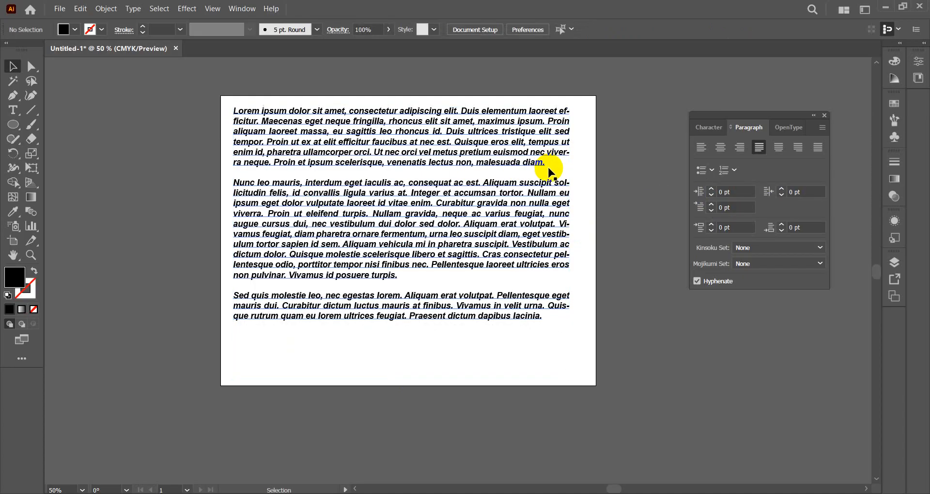
pyautogui.keyDown('shift'); pyautogui.click(546, 163); pyautogui.keyUp('shift')
pyautogui.keyDown('shift'); pyautogui.click(545, 163); pyautogui.keyUp('shift')
pyautogui.keyDown('shift'); pyautogui.click(545, 163); pyautogui.keyUp('shift')
pyautogui.keyDown('shift'); pyautogui.click(546, 165); pyautogui.keyUp('shift')
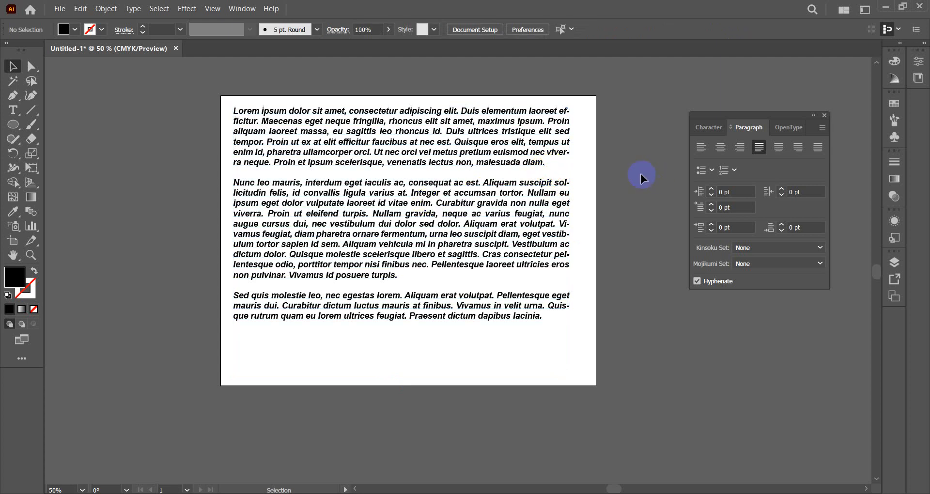
pyautogui.tripleClick(540, 167)
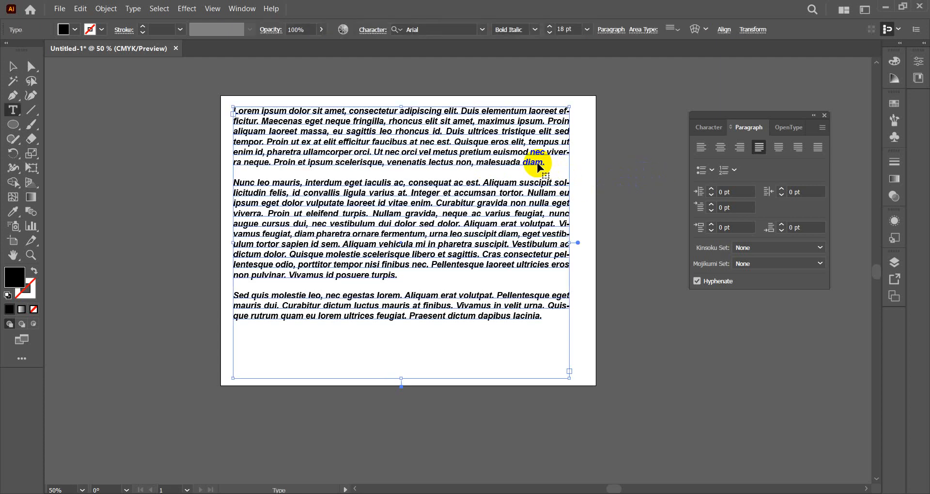
pyautogui.click(553, 165)
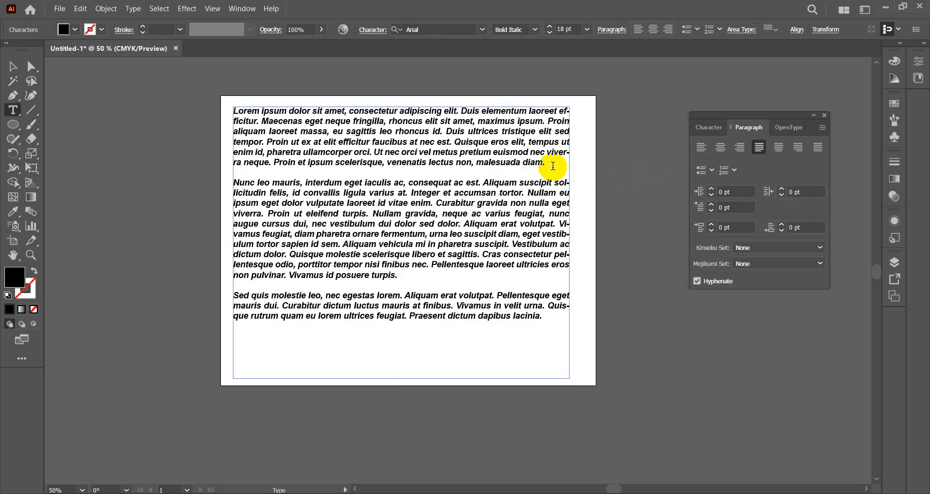
pyautogui.press('Return')
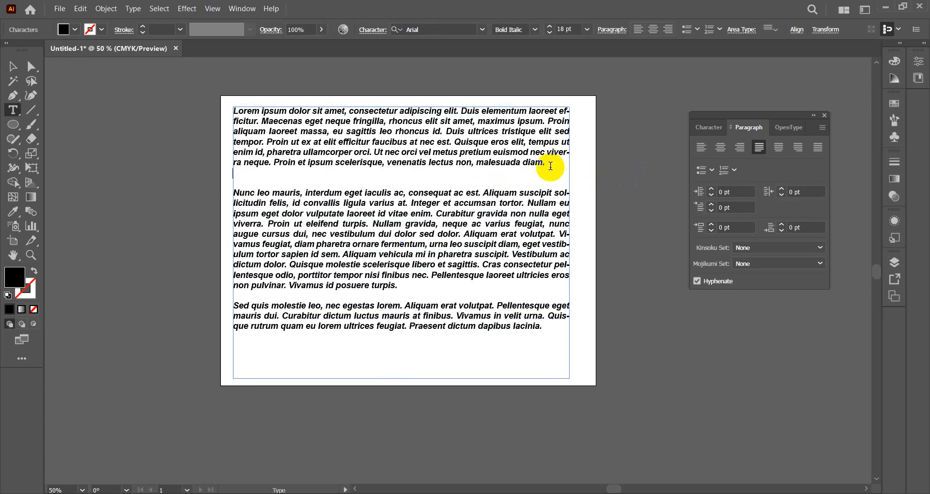
# Increase the left indent of only the second paragraph, starting "Nunc leo mauris", to 30 pt
pyautogui.click(238, 196)
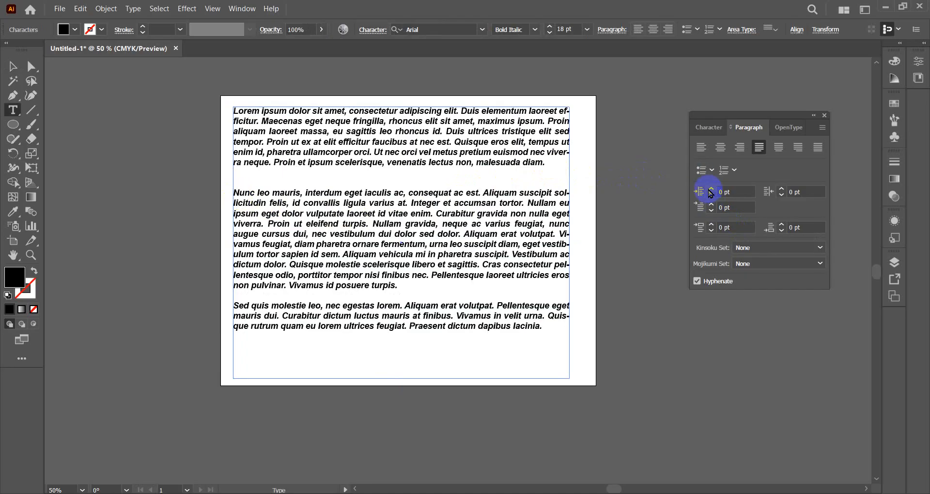
pyautogui.click(711, 190)
pyautogui.click(711, 190)
pyautogui.click(711, 189)
pyautogui.click(712, 189)
pyautogui.click(712, 189)
pyautogui.click(712, 189)
pyautogui.click(711, 190)
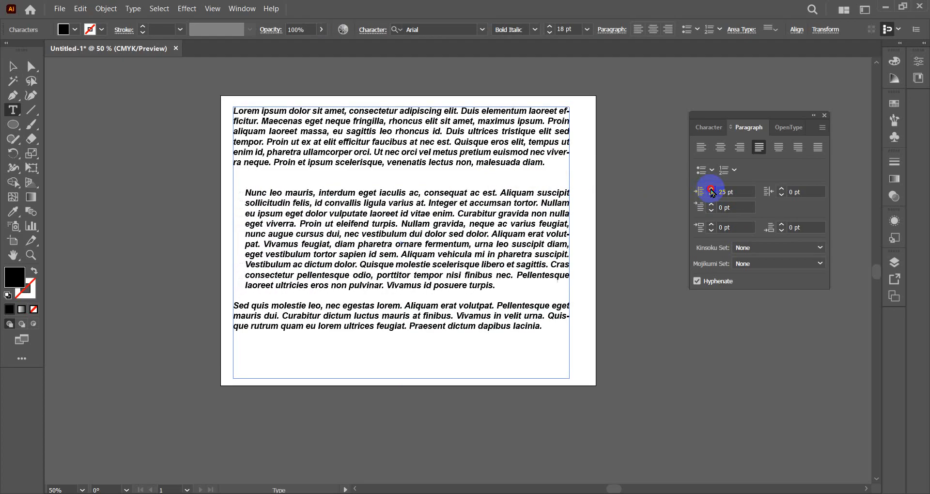
pyautogui.click(712, 190)
pyautogui.click(711, 190)
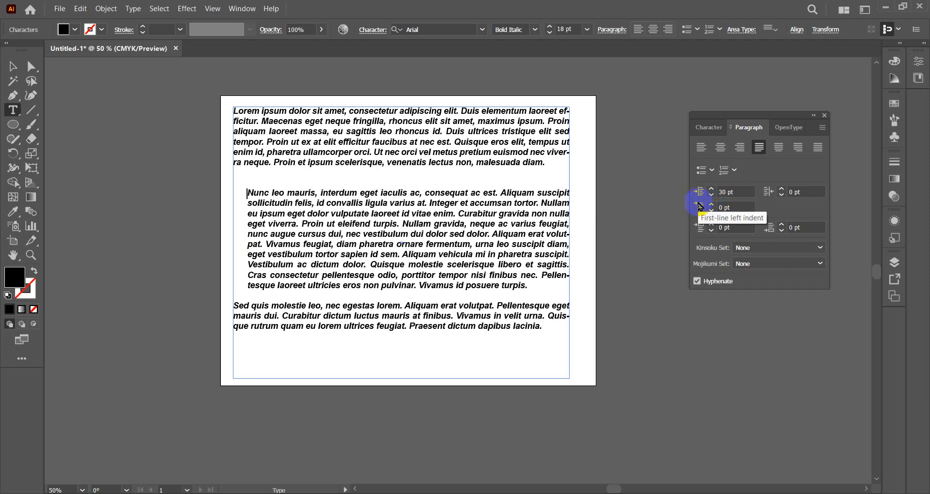
# Increase the first-line left indent of the second paragraph to 86 pt
pyautogui.moveTo(699, 205); pyautogui.dragTo(711, 207)
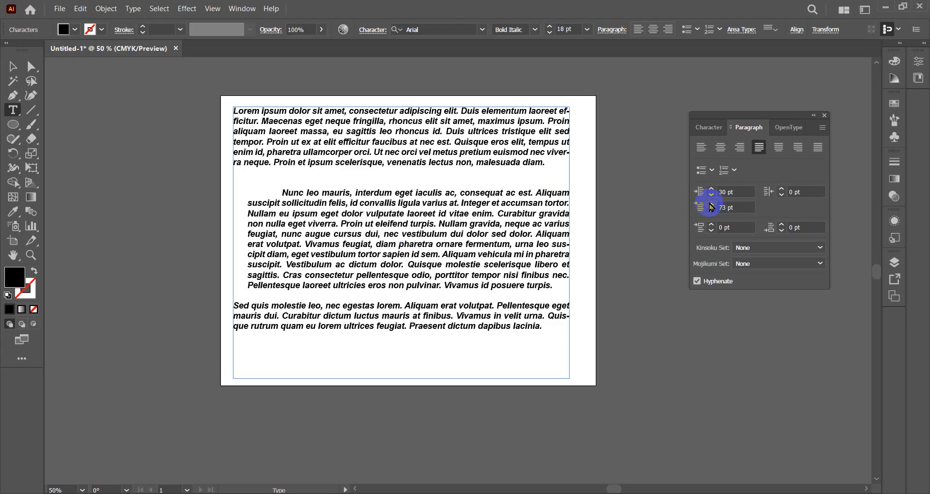
pyautogui.click(713, 204)
pyautogui.click(712, 205)
pyautogui.click(712, 205)
pyautogui.click(713, 205)
pyautogui.click(713, 205)
pyautogui.click(714, 206)
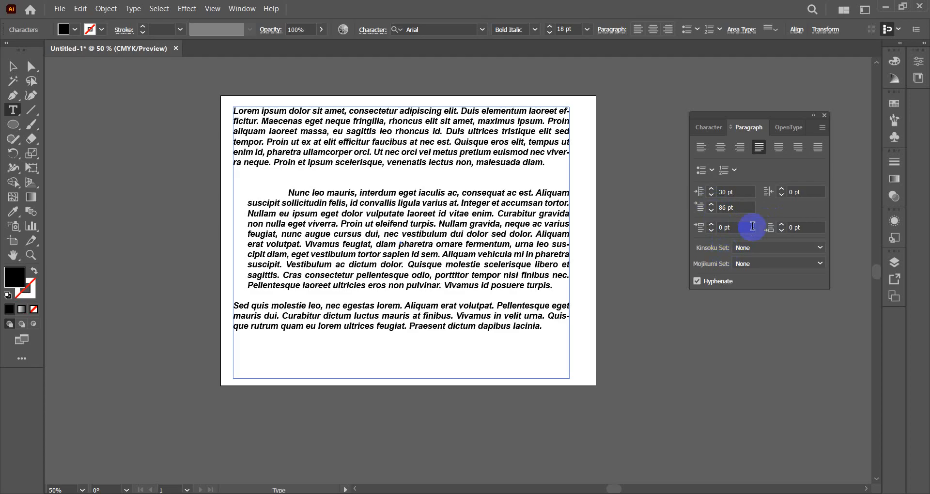
# Set the second paragraph's left indent and its space before paragraph to 0 pt
pyautogui.click(692, 190)
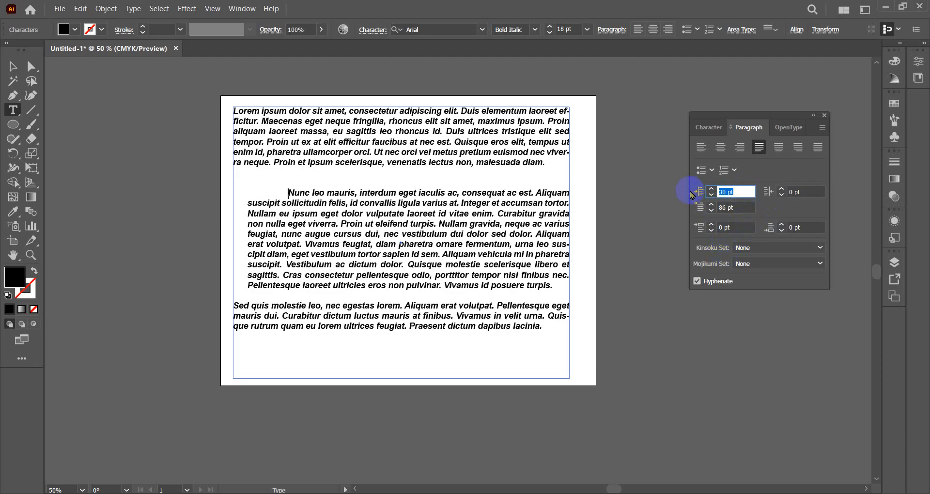
pyautogui.write('00')
pyautogui.click(716, 224)
pyautogui.write('0')
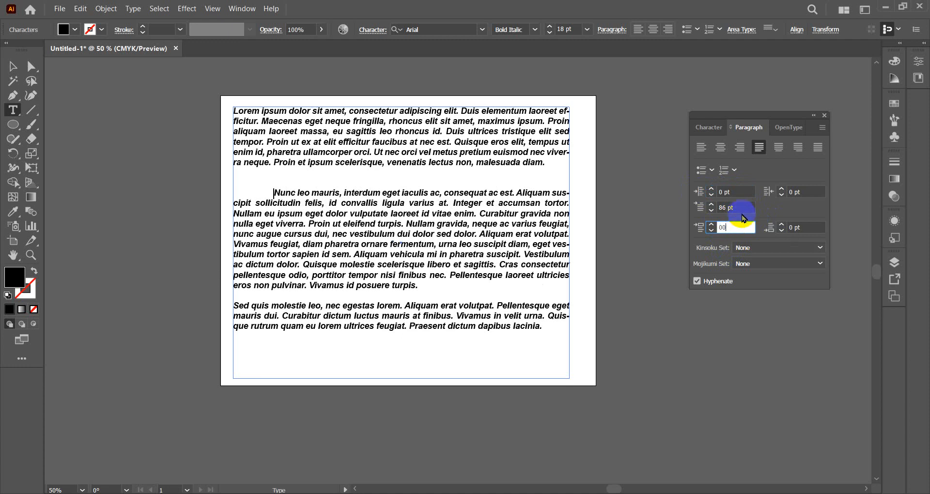
pyautogui.click(743, 246)
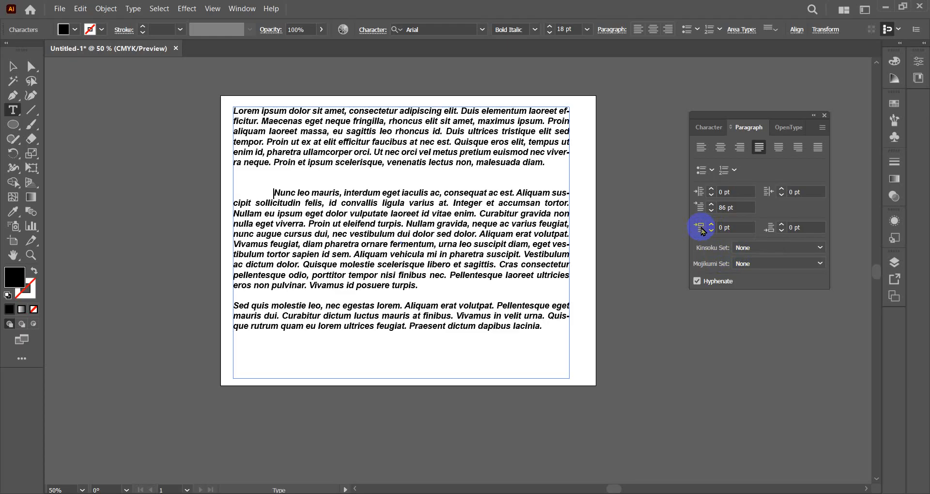
# Select the whole Lorem ipsum text frame and preview the 21 pt font size on it, choosing 18 pt
pyautogui.click(700, 130)
pyautogui.click(749, 181)
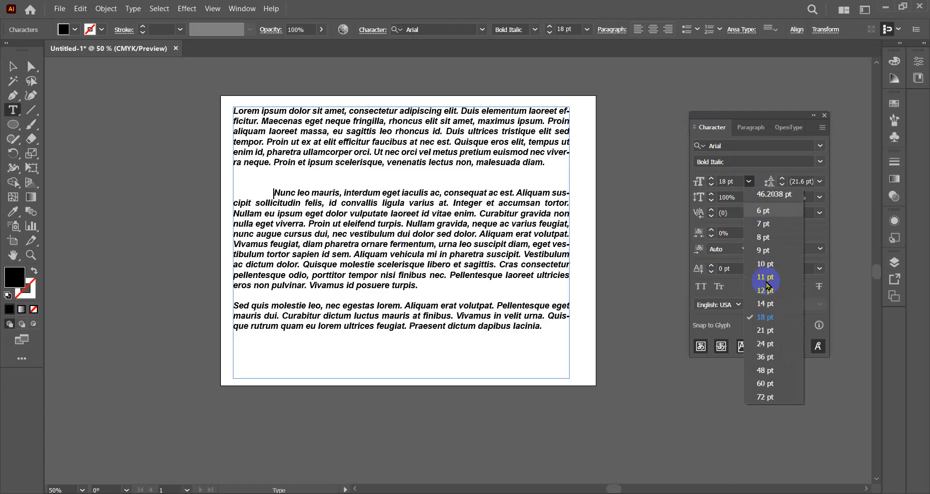
pyautogui.click(764, 406)
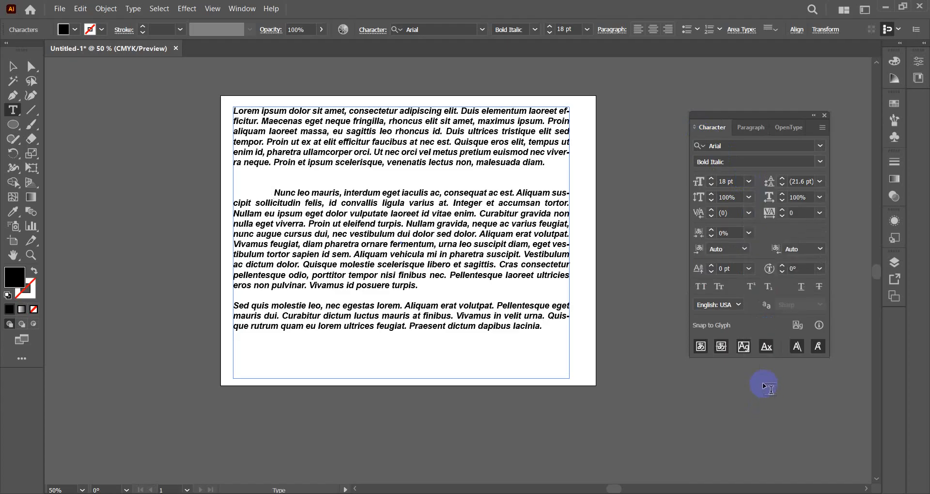
pyautogui.click(12, 66)
pyautogui.click(749, 181)
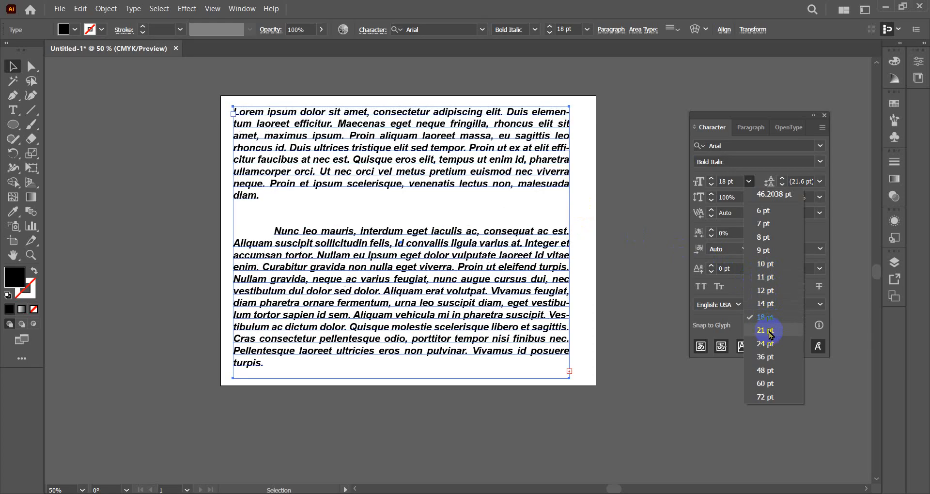
pyautogui.click(768, 314)
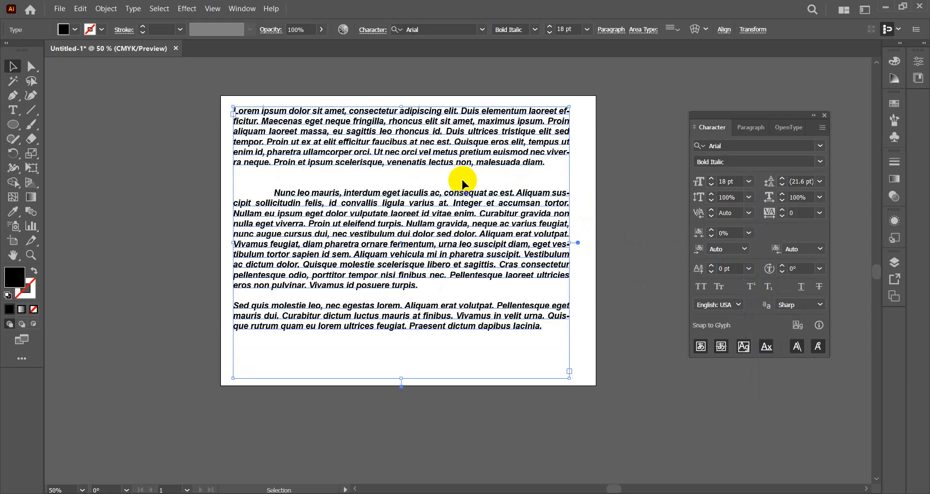
# Try a space before paragraph of -18 pt on the whole frame, then set it to 6 pt and the space after paragraph to 11 pt
pyautogui.click(742, 128)
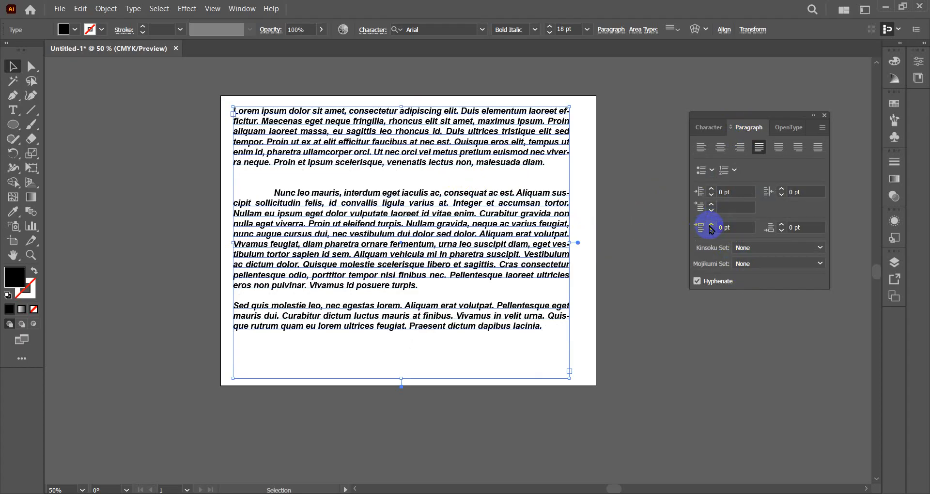
pyautogui.click(710, 226)
pyautogui.click(711, 226)
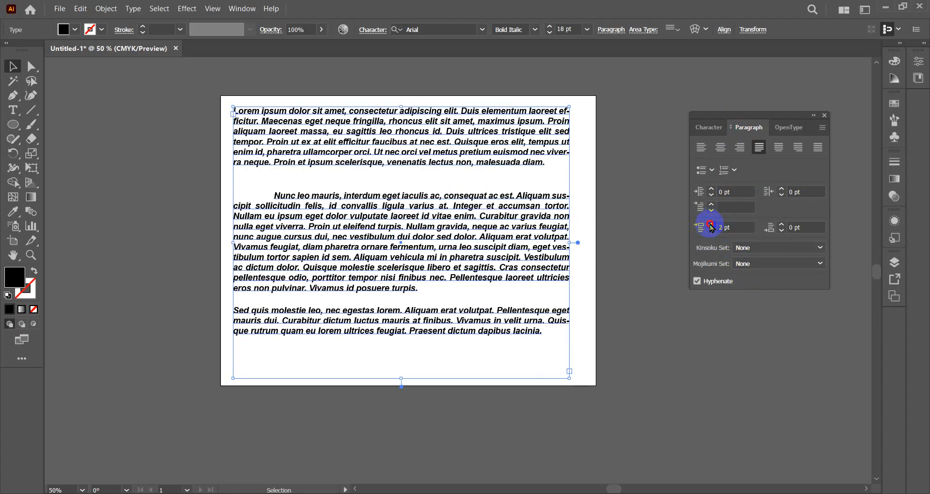
pyautogui.click(712, 230)
pyautogui.click(712, 231)
pyautogui.moveTo(712, 230); pyautogui.dragTo(712, 231)
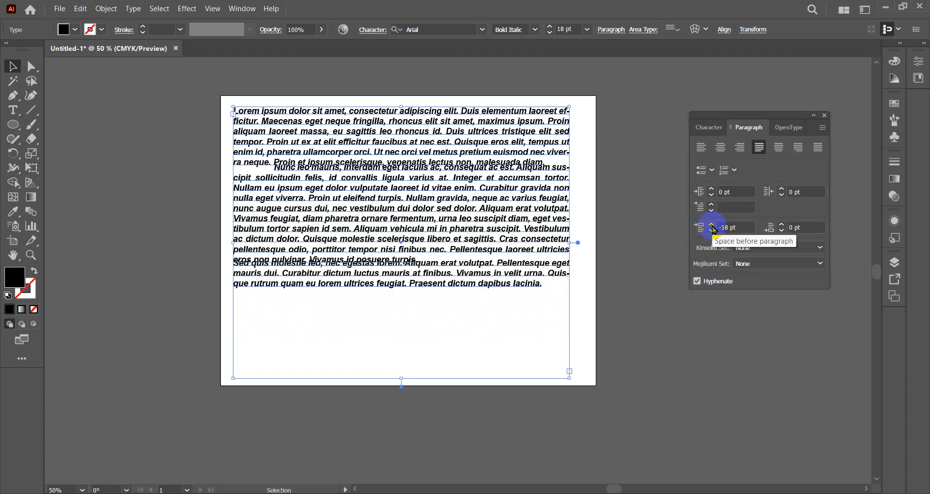
pyautogui.moveTo(713, 225); pyautogui.dragTo(713, 226)
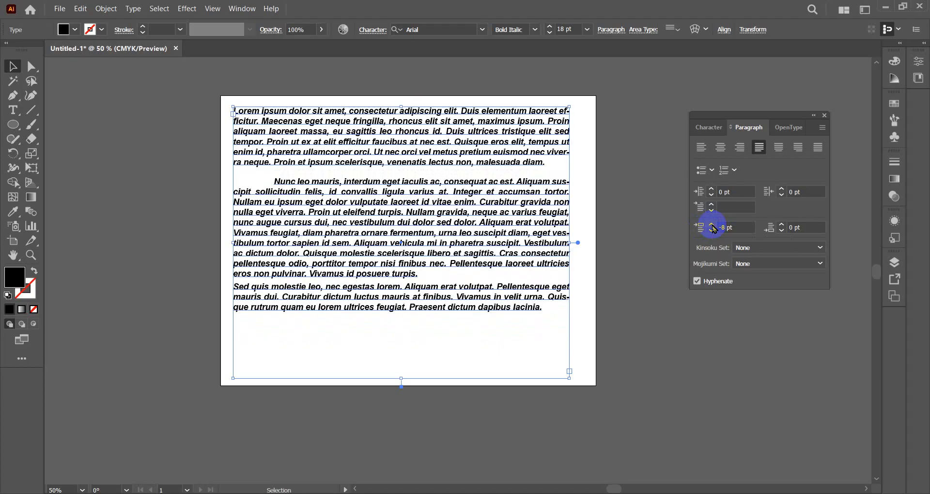
pyautogui.moveTo(713, 226); pyautogui.dragTo(713, 226)
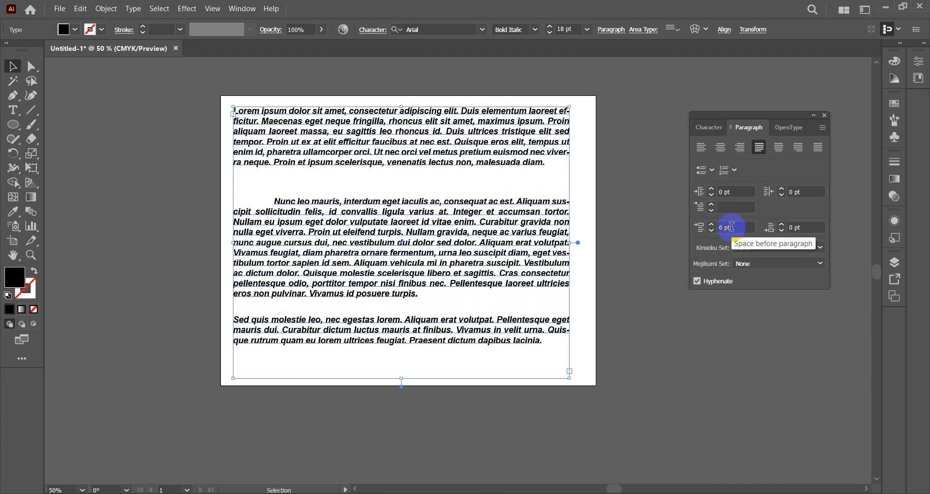
pyautogui.click(783, 225)
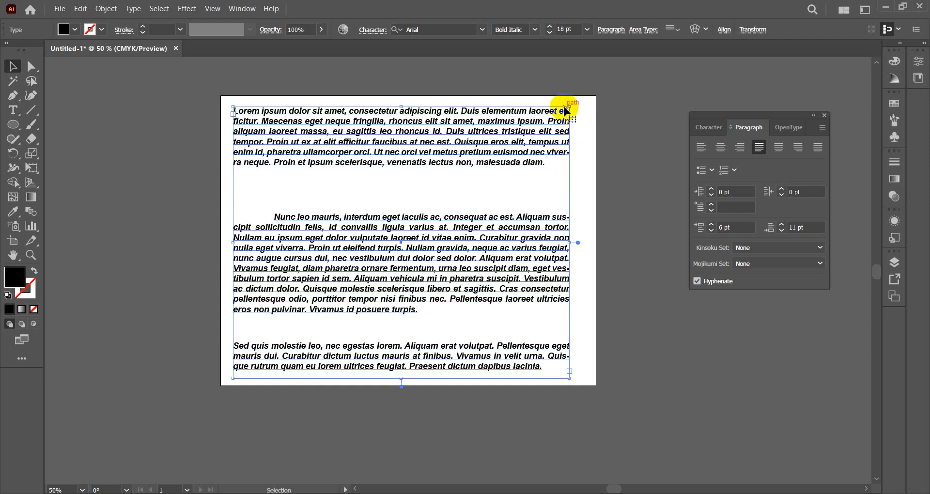
# Turn hyphenation off for the Lorem ipsum text to compare the line breaks, and turn it back on
pyautogui.click(698, 283)
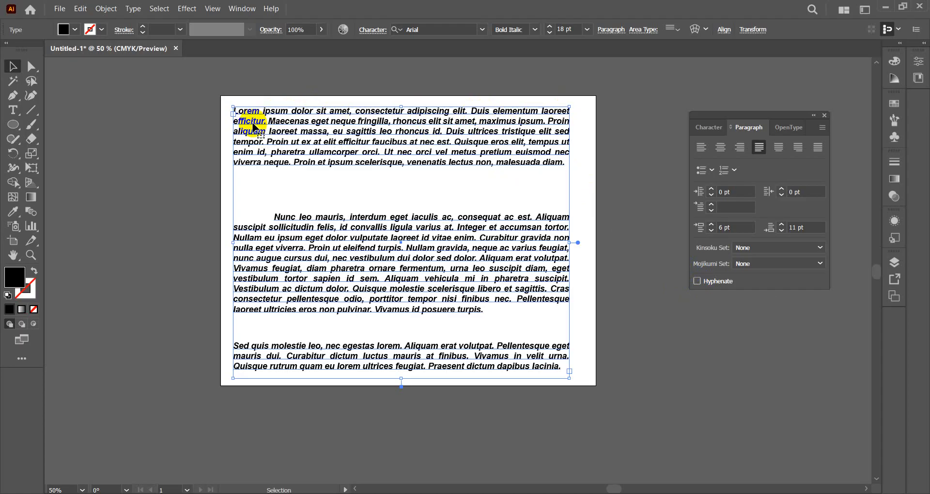
pyautogui.click(698, 281)
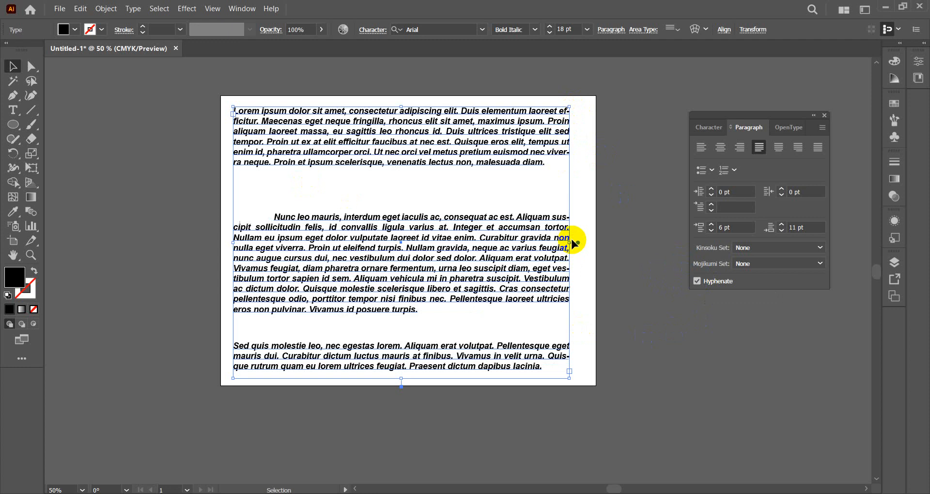
pyautogui.click(316, 176)
pyautogui.press('Return')
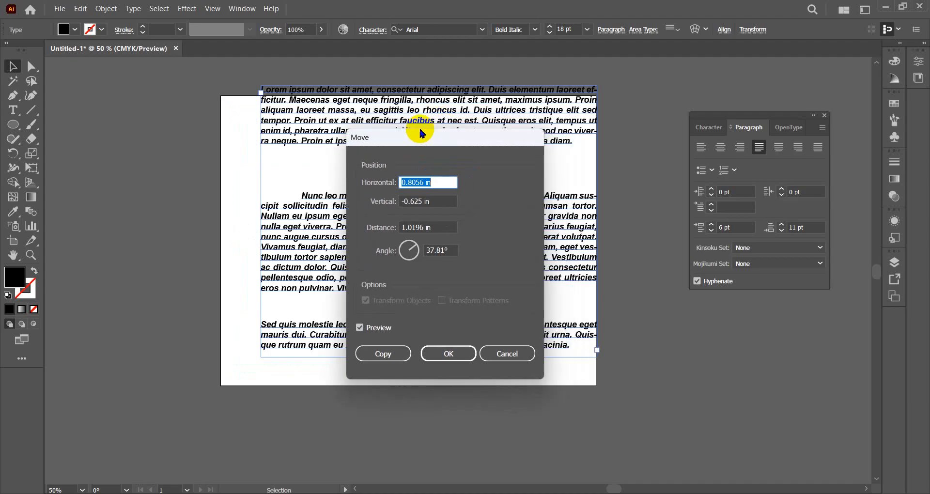
pyautogui.click(515, 355)
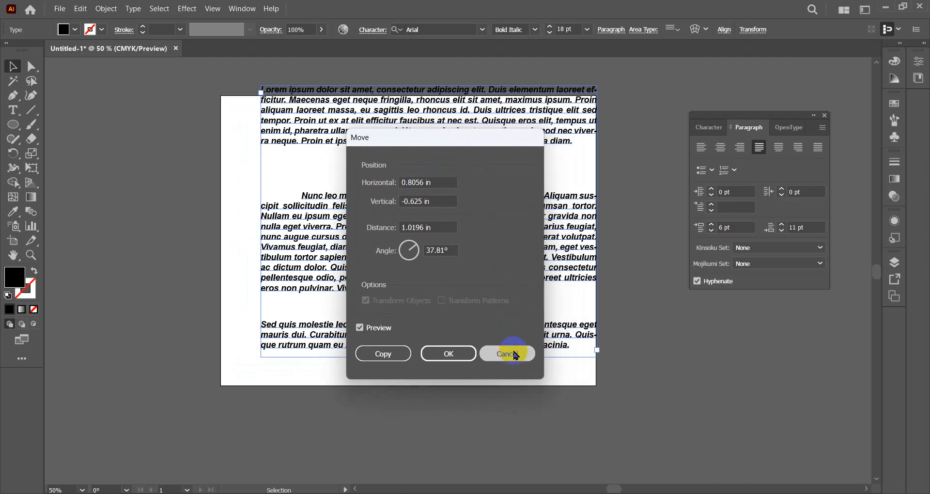
# Delete the Lorem ipsum text frame from the artboard and bring up the character formatting settings
pyautogui.press('Delete')
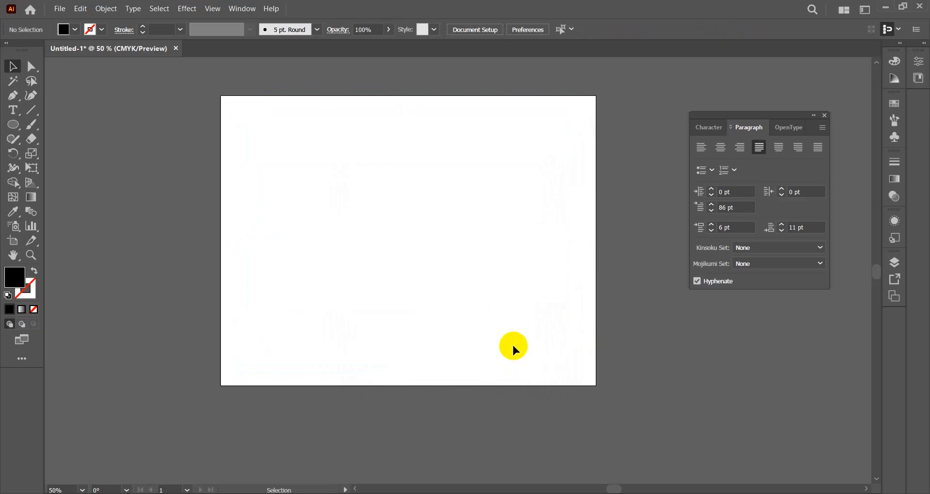
pyautogui.click(714, 129)
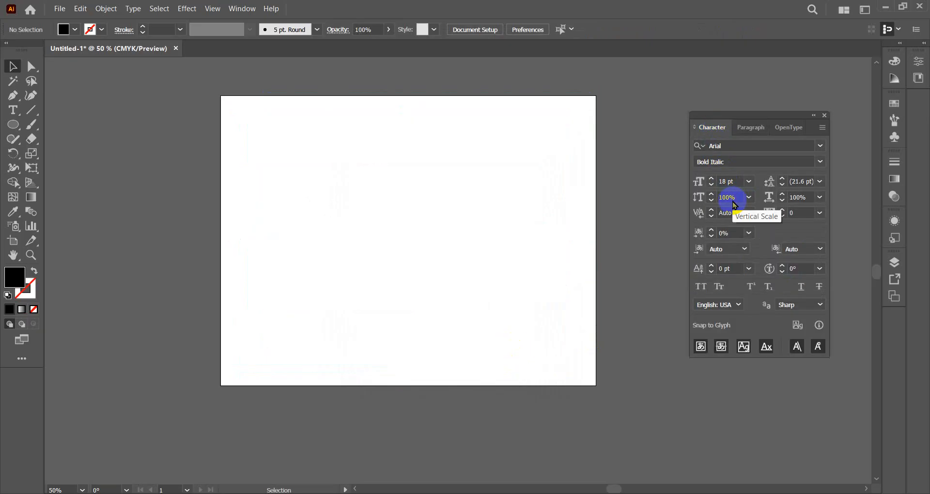